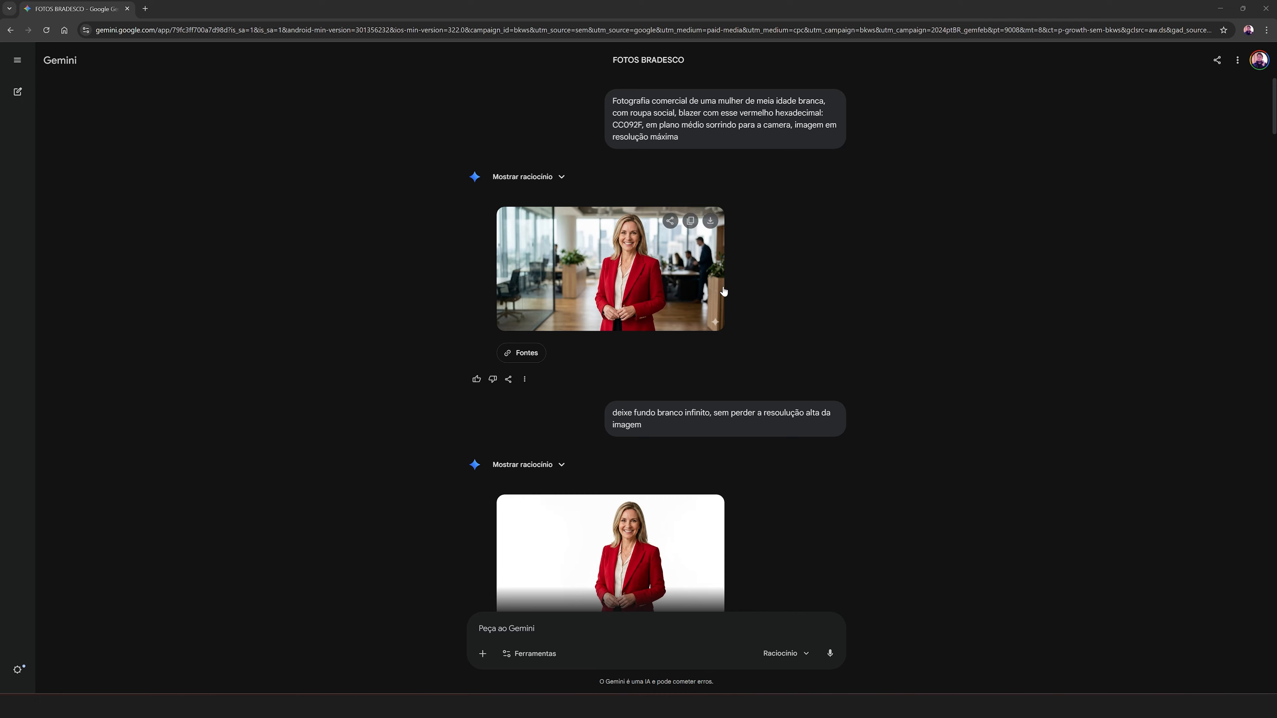
Step: Look through the FOTOS BRADESCO conversation from its first prompt to its final street image and return to the beginning
scroll(916, 364, down, 15)
scroll(898, 369, down, 15)
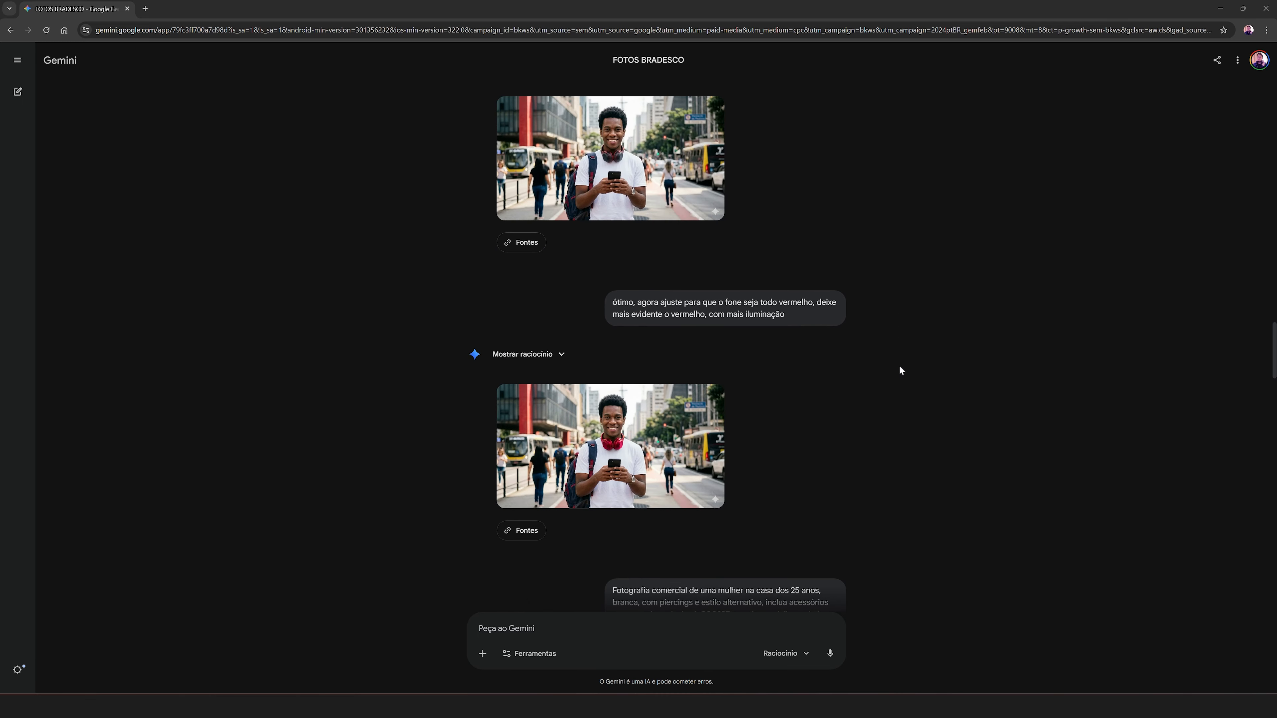
scroll(900, 367, down, 8)
scroll(899, 365, down, 15)
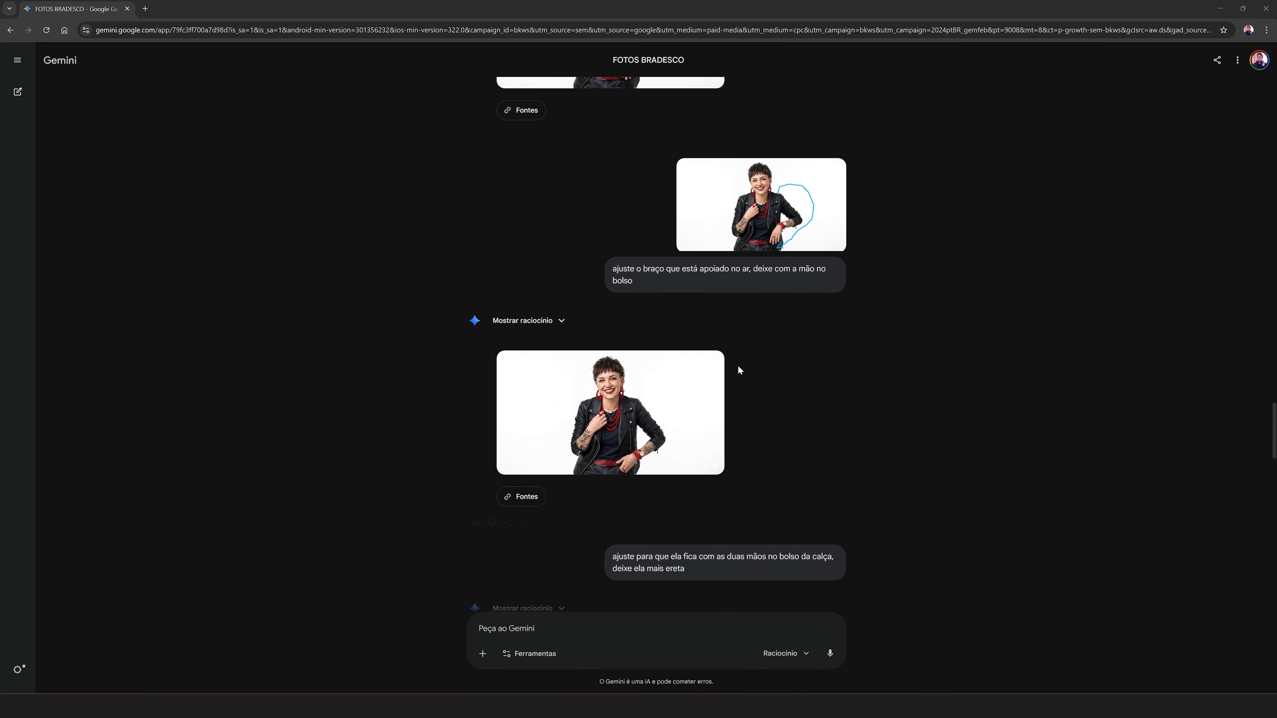
scroll(711, 405, down, 8)
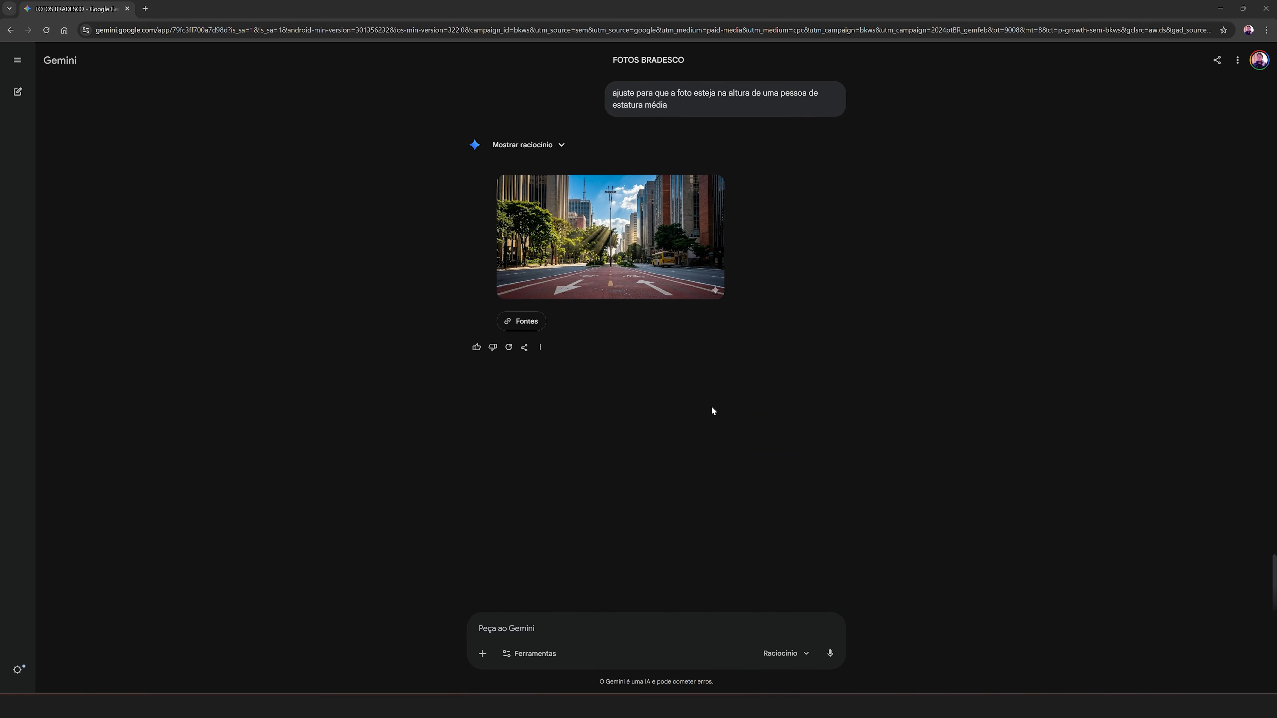
scroll(711, 405, up, 18)
scroll(713, 410, up, 20)
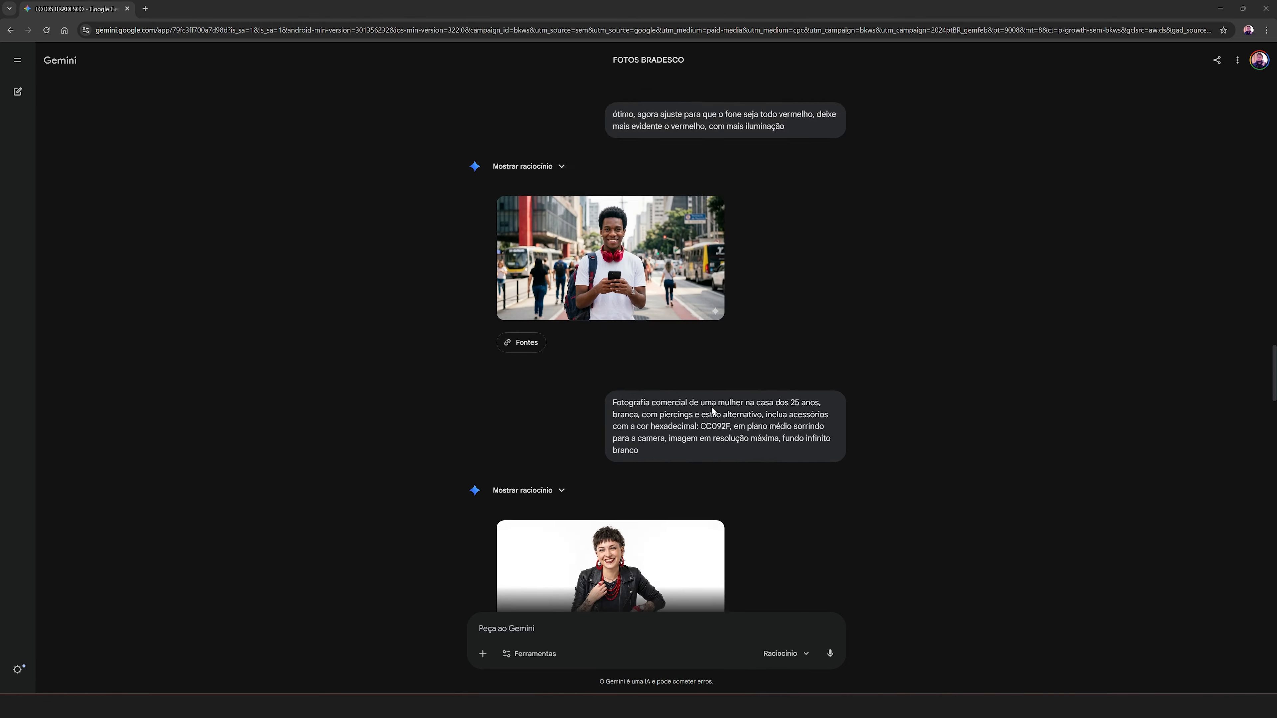
scroll(712, 407, up, 10)
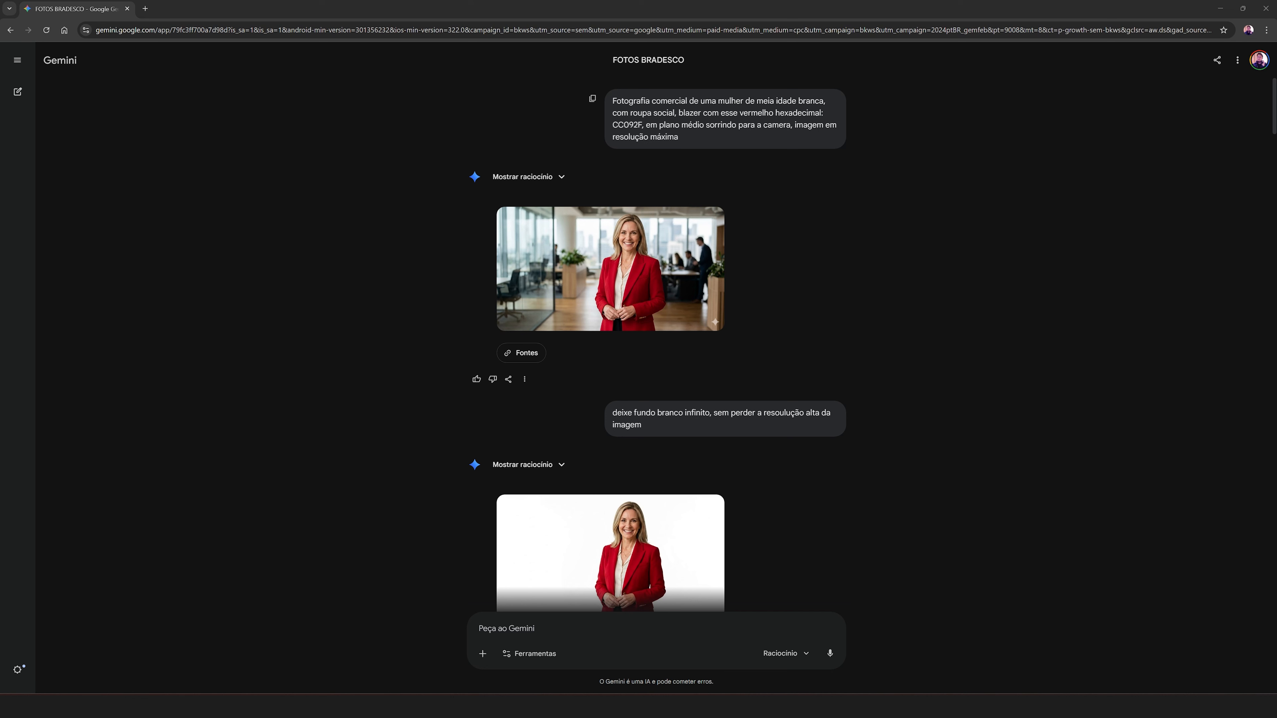
Step: Examine the first prompt's text and its hexadecimal colour CC092F, and view the generated office portrait enlarged before returning to the conversation
drag(612, 101, 679, 137)
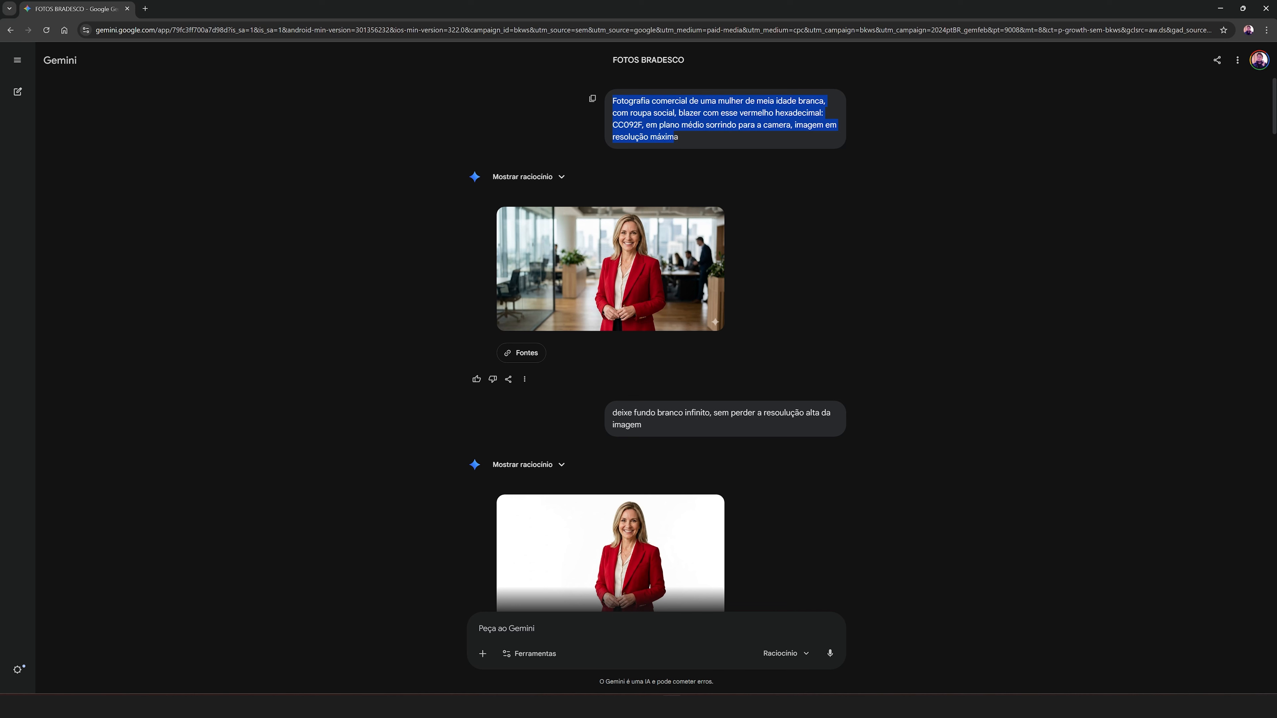
click(674, 138)
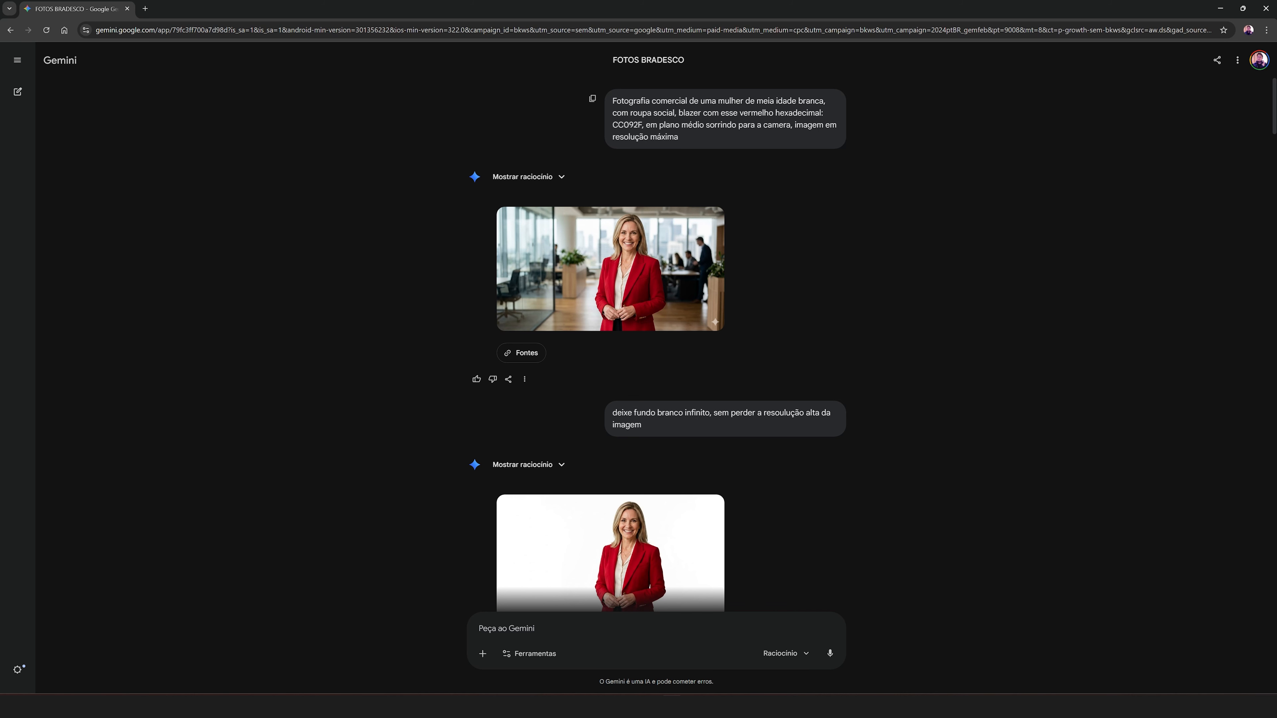
drag(643, 126, 611, 125)
click(692, 134)
mouse_move(672, 301)
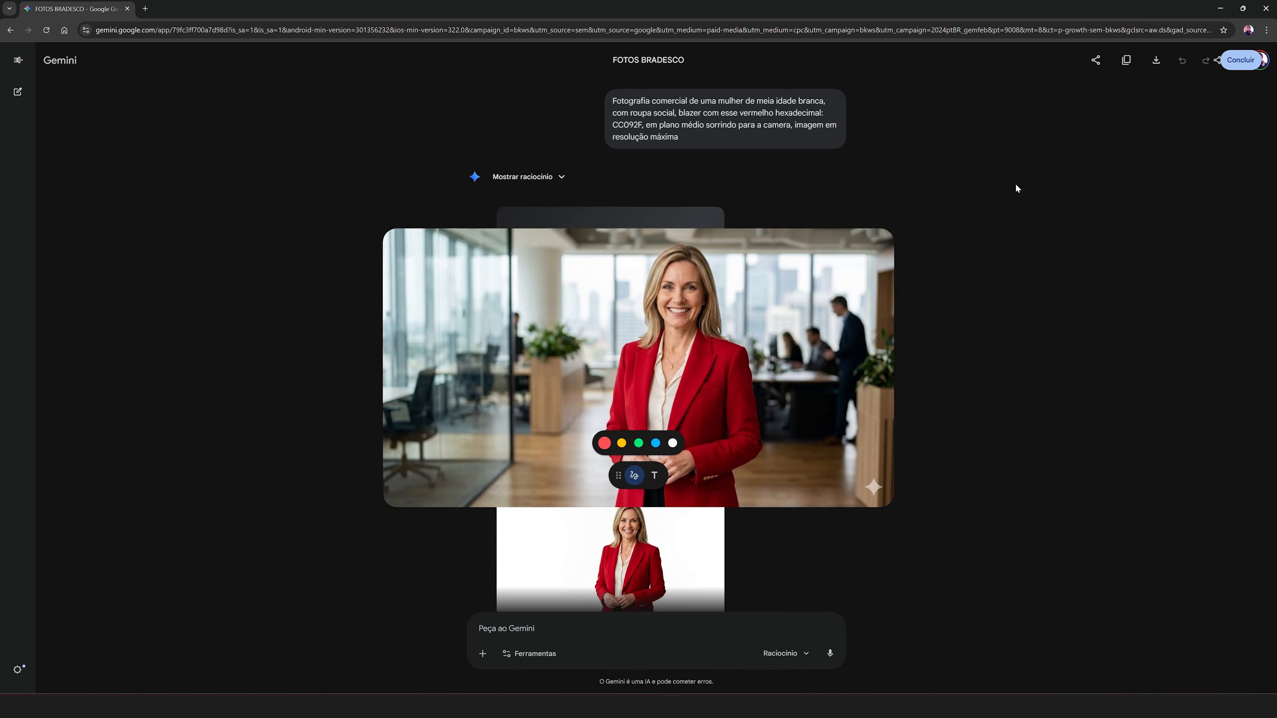
click(1016, 185)
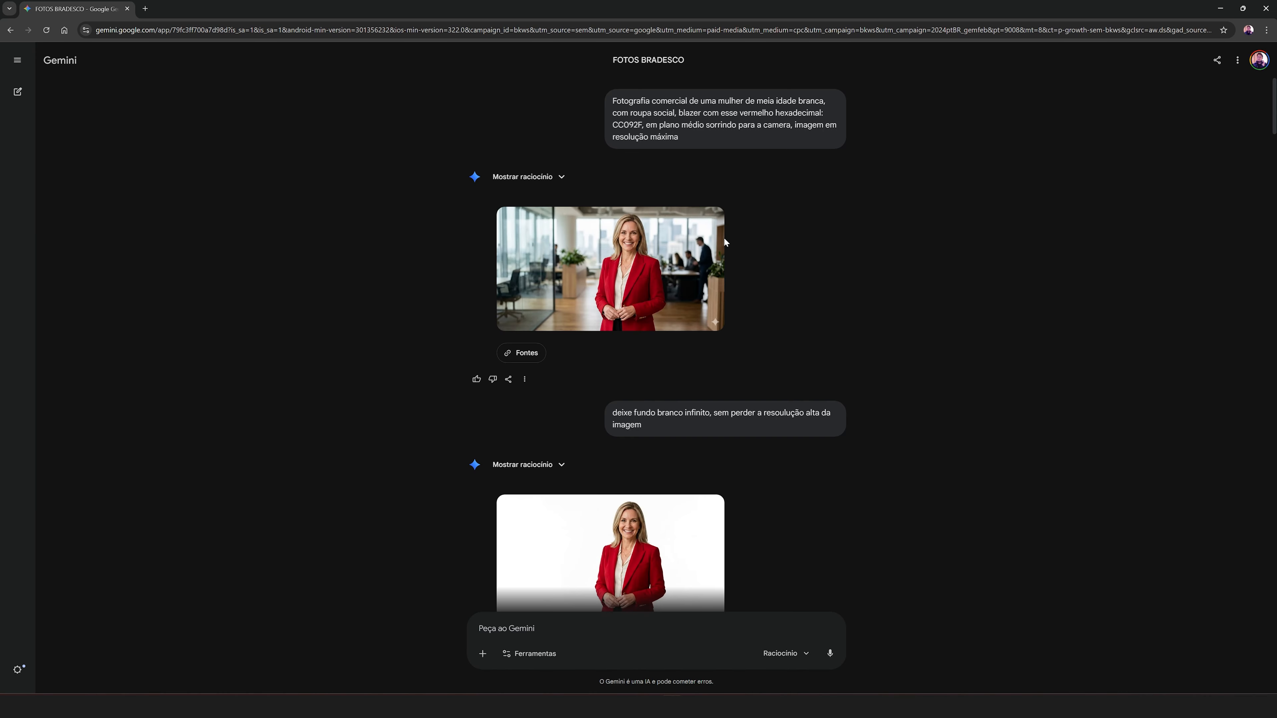
Step: View the infinite white background version of the red-blazer portrait enlarged and compare it with the original office portrait
scroll(900, 180, down, 1)
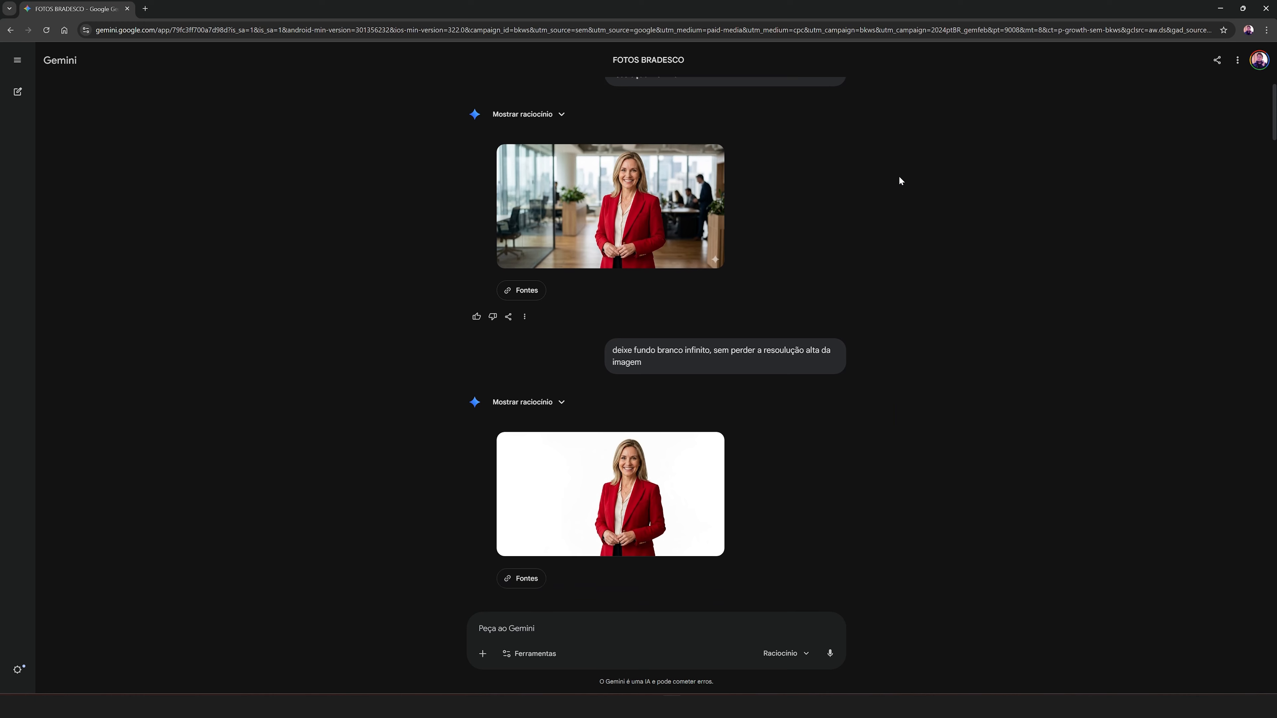
scroll(899, 176, down, 5)
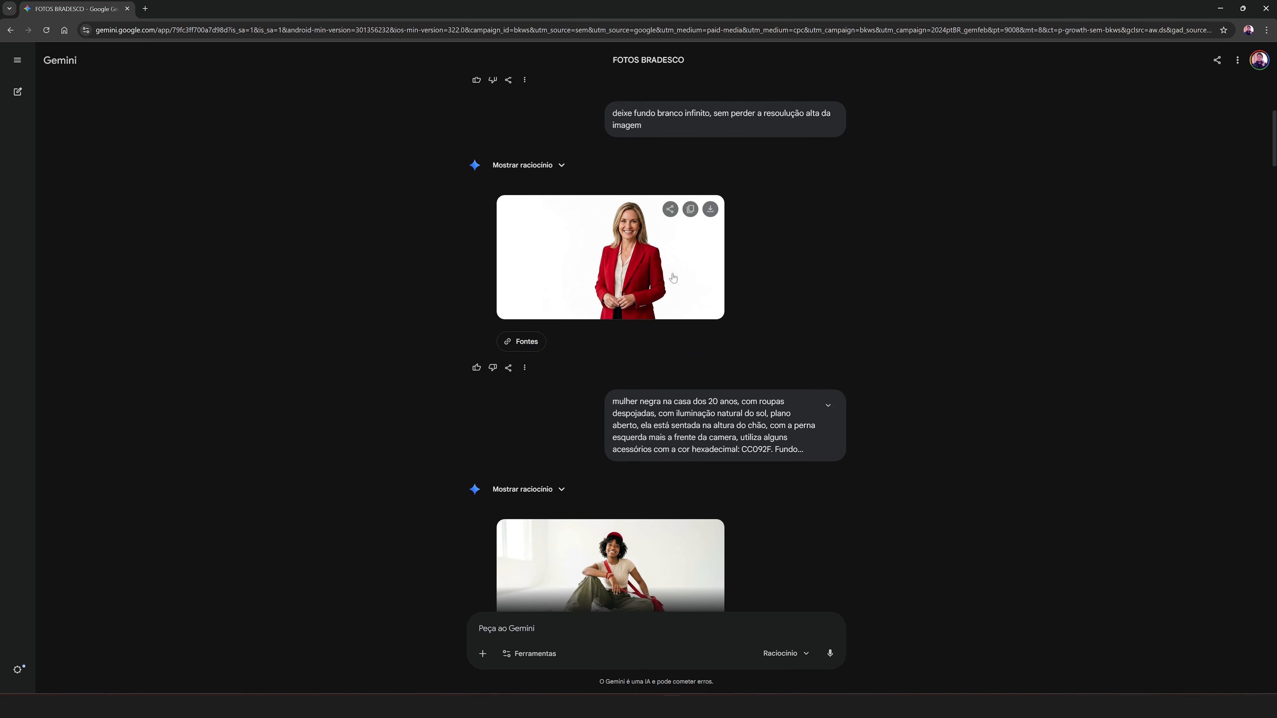
scroll(653, 294, up, 5)
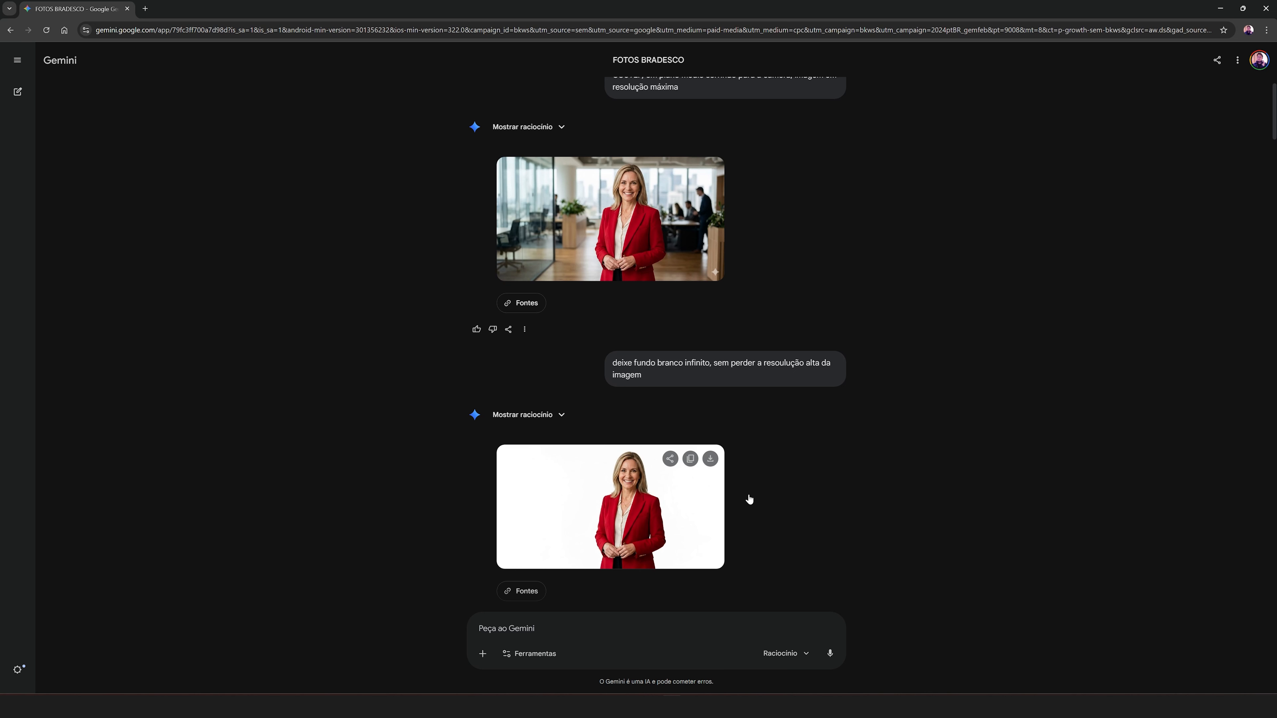
click(626, 515)
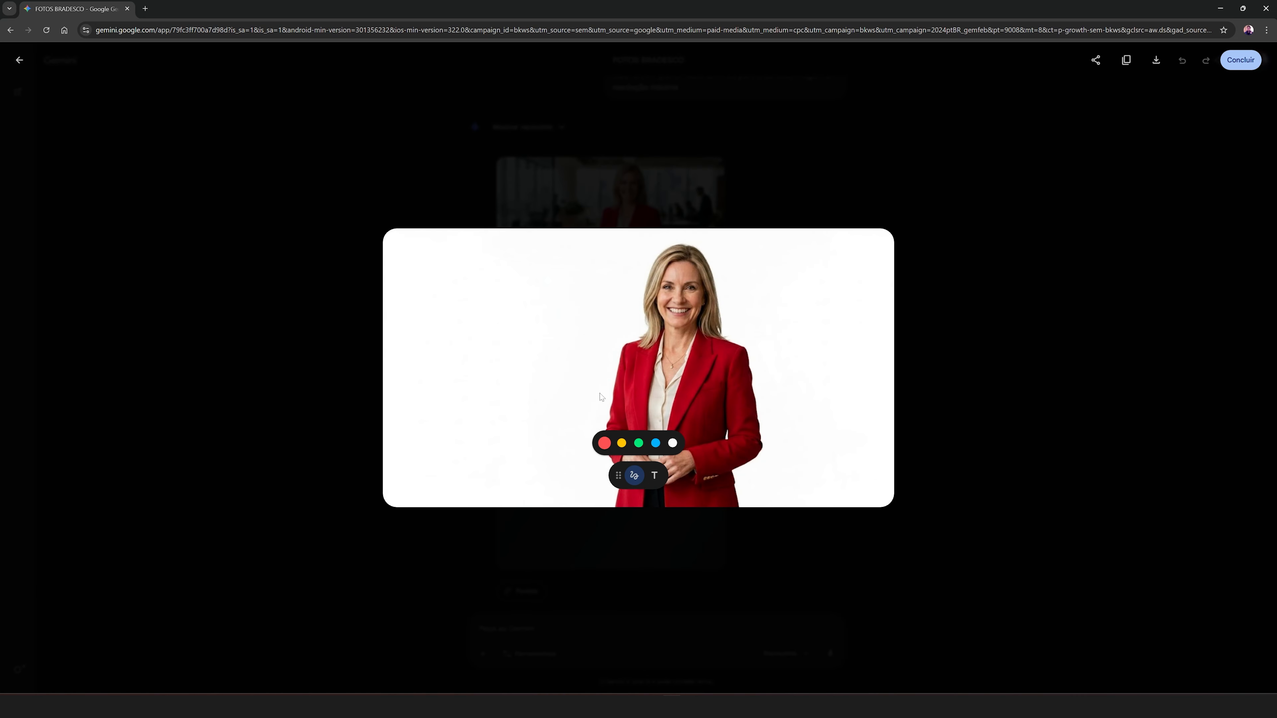
click(1058, 237)
scroll(636, 306, down, 3)
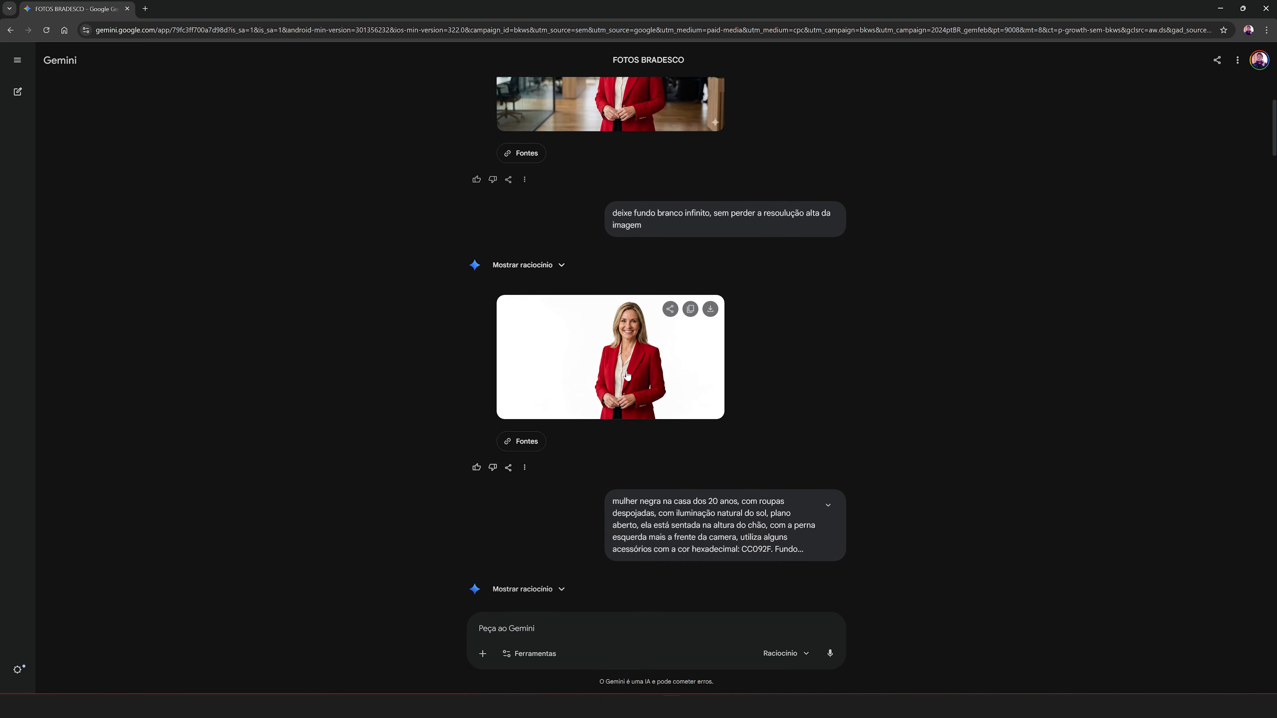
scroll(619, 342, up, 4)
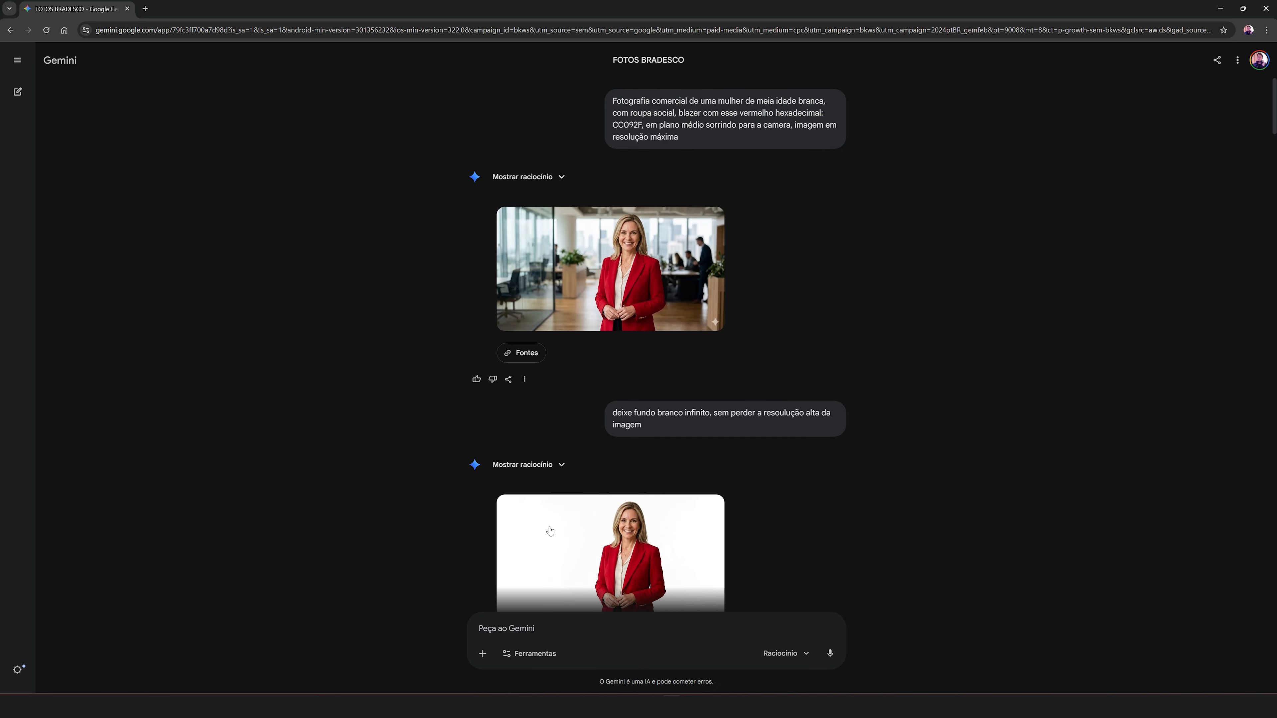
scroll(617, 540, down, 2)
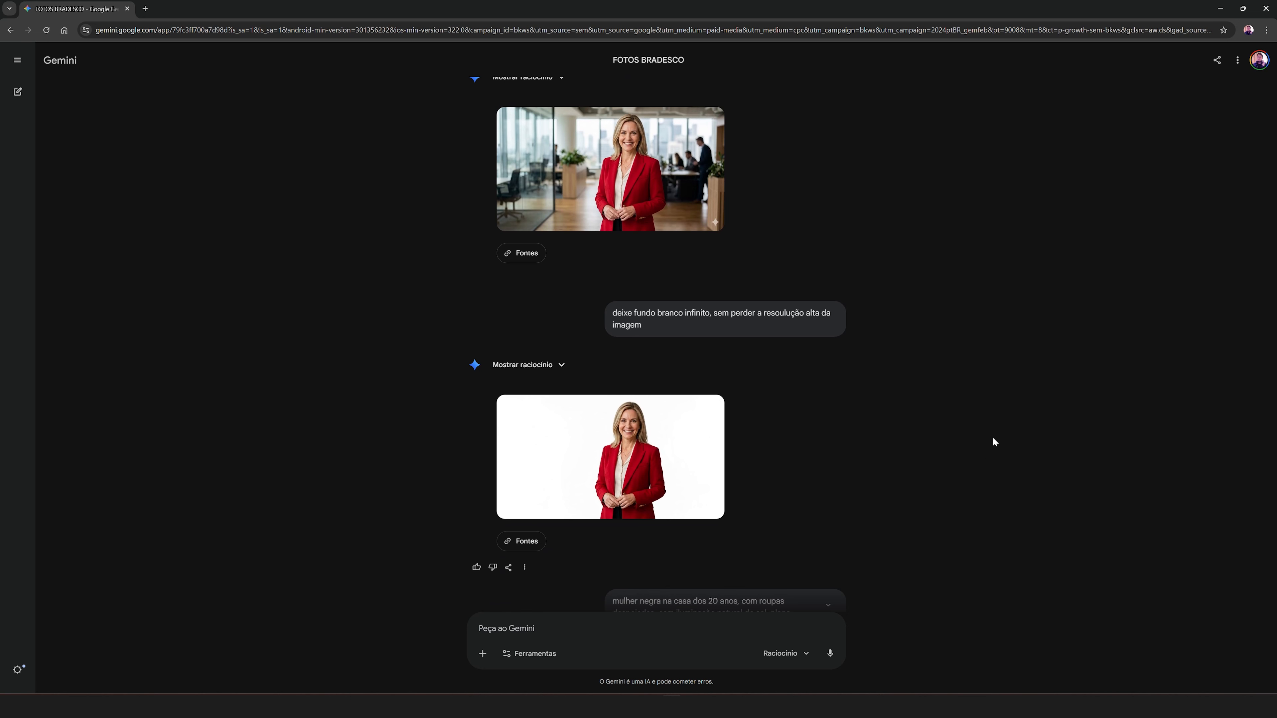
Step: Expand the prompt for the seated woman in her 20s and highlight its full text to read beside its generated image
scroll(992, 437, down, 4)
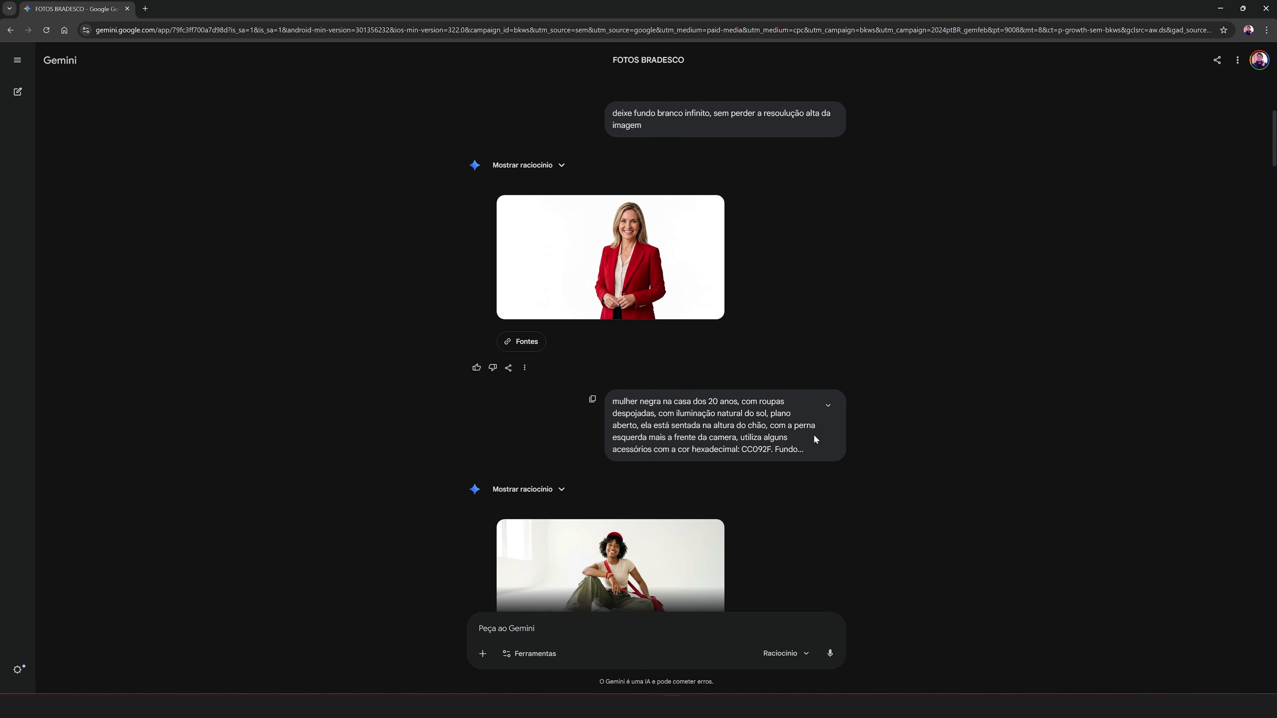
scroll(675, 438, down, 1)
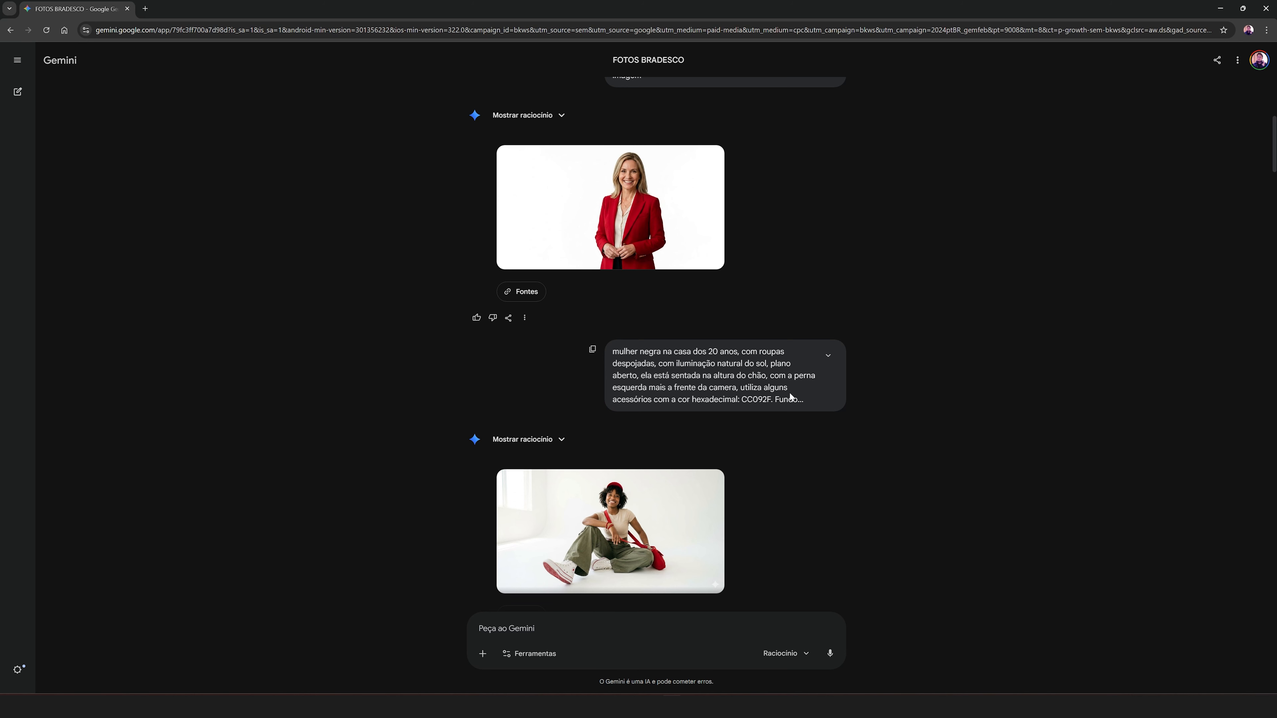
scroll(794, 352, down, 1)
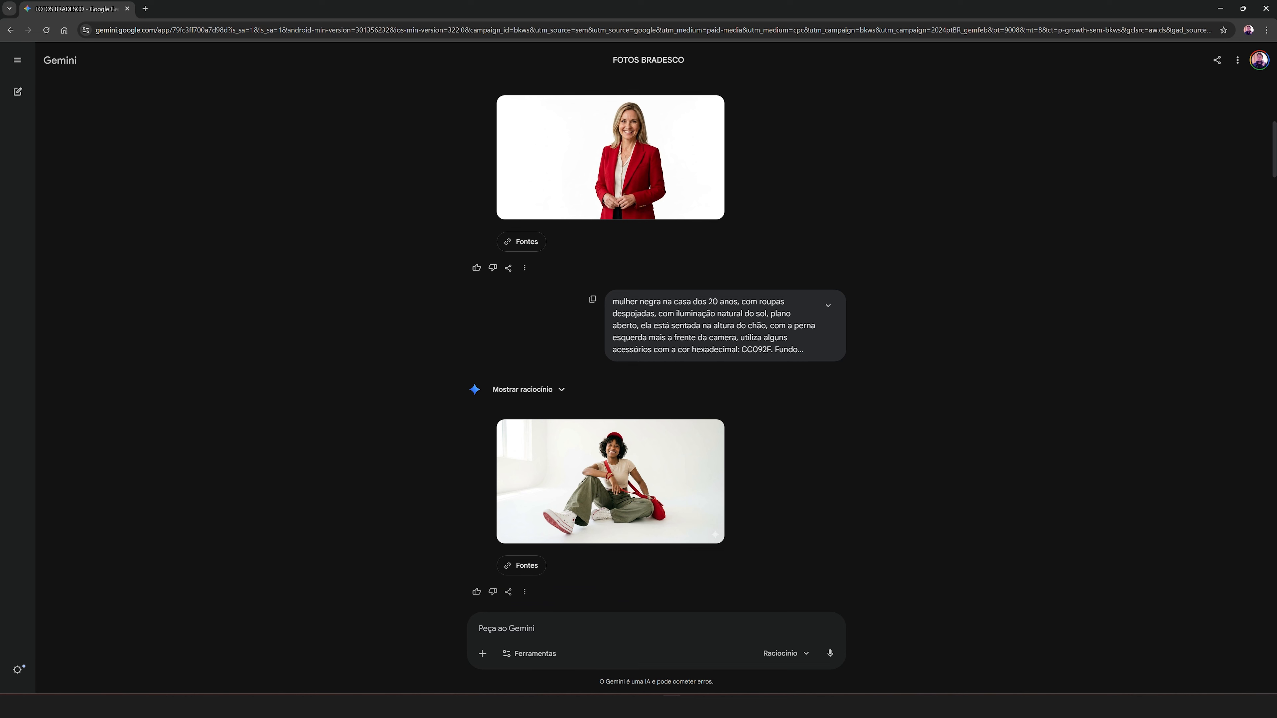
click(828, 305)
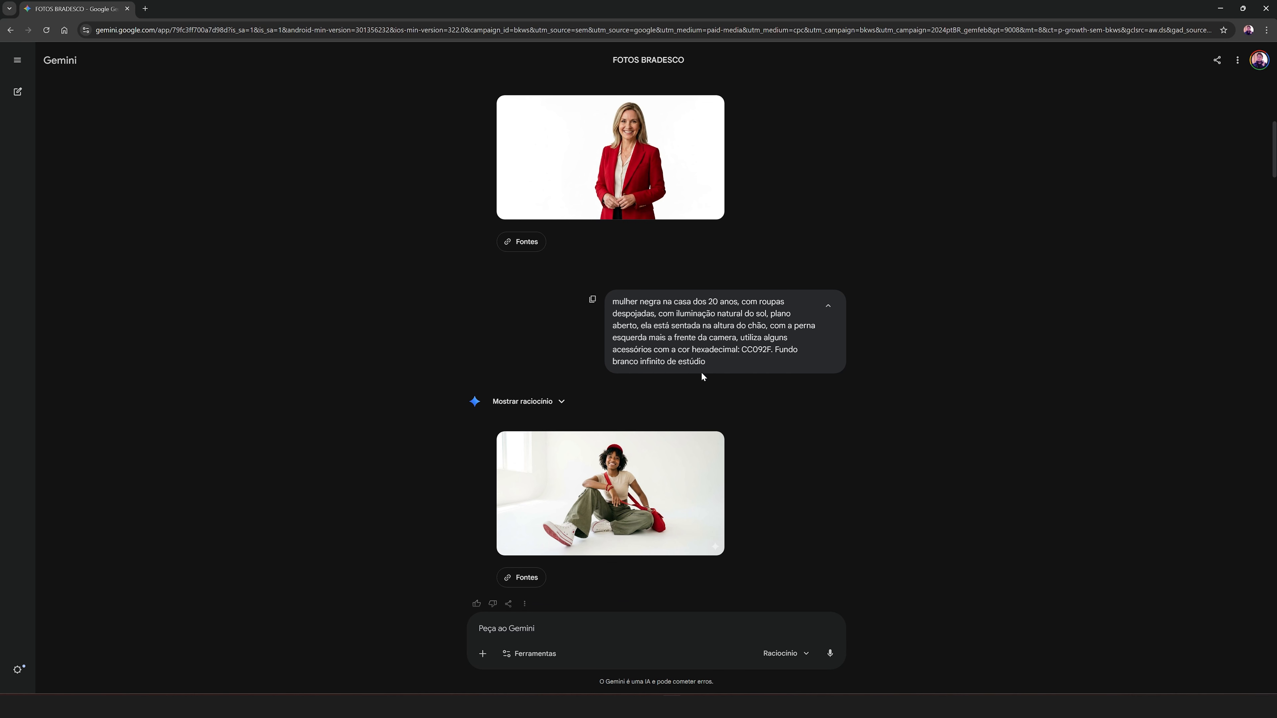
scroll(698, 438, down, 1)
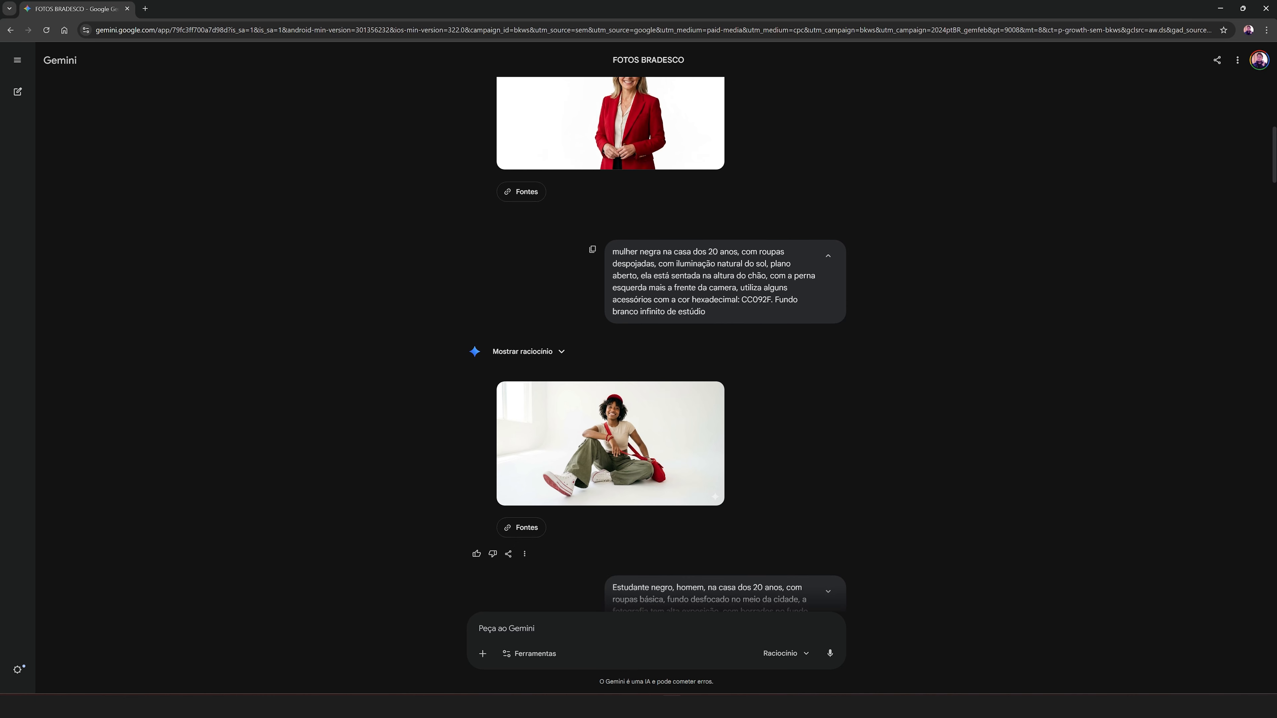
drag(707, 309, 611, 250)
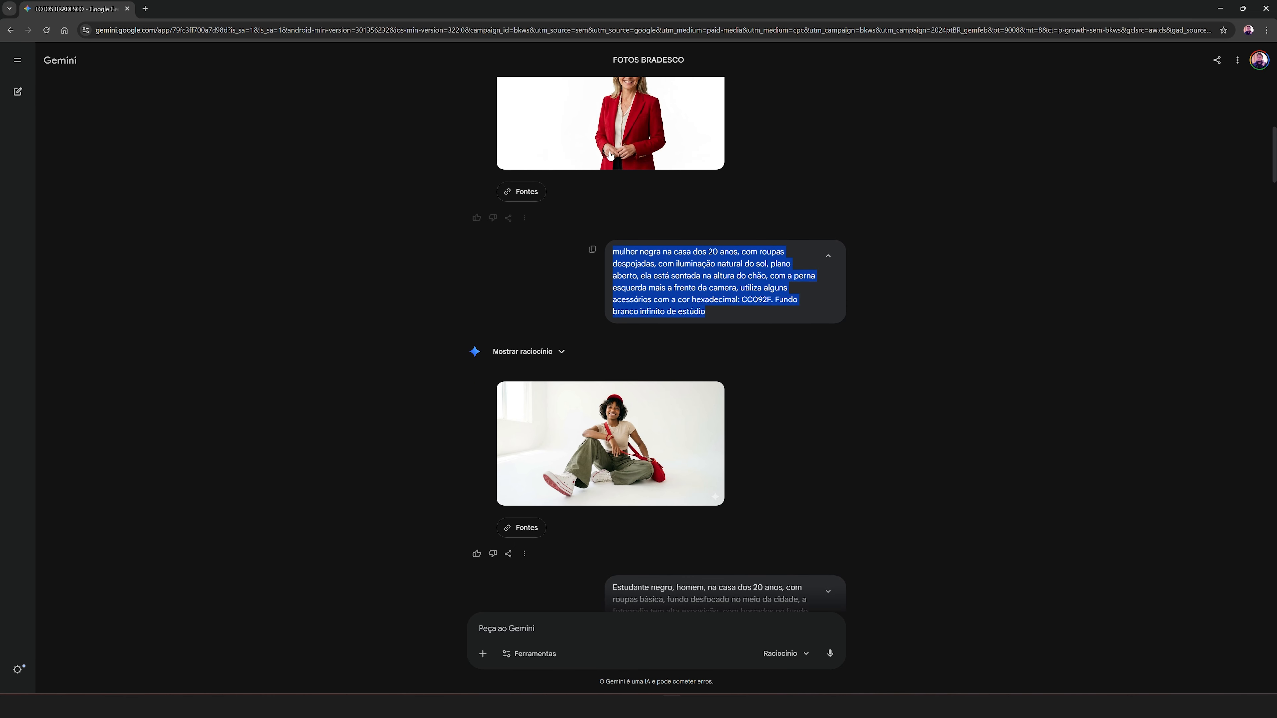
scroll(766, 395, up, 1)
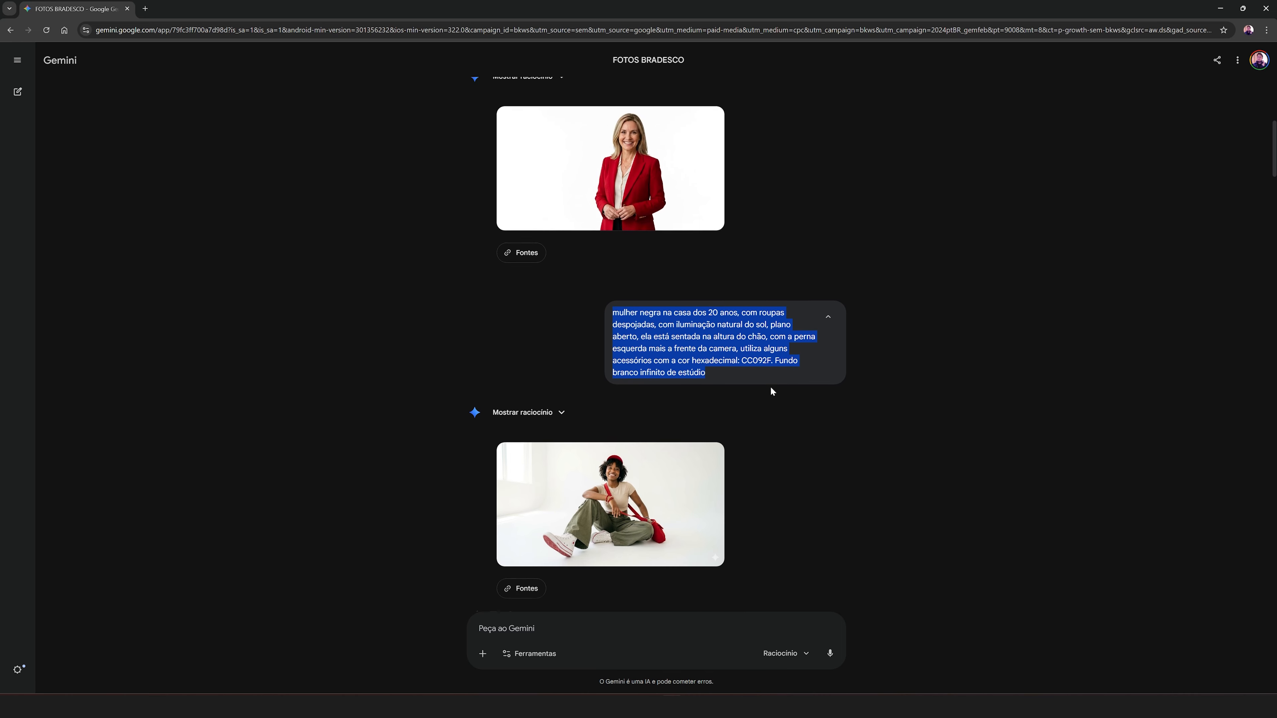
scroll(770, 387, down, 3)
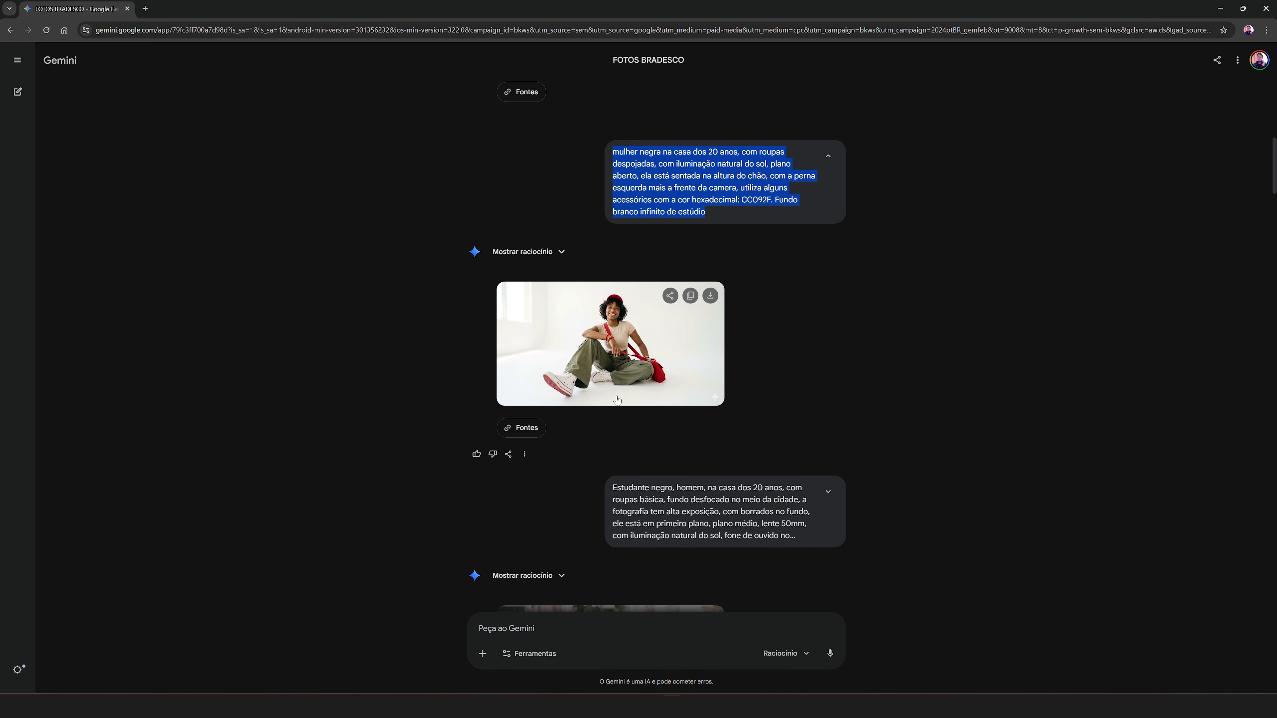
Step: Switch to File Explorer and view Comercial.jpeg enlarged from the Referencia folder in the PROJETO BRADESCO Assets
key(alt+Tab)
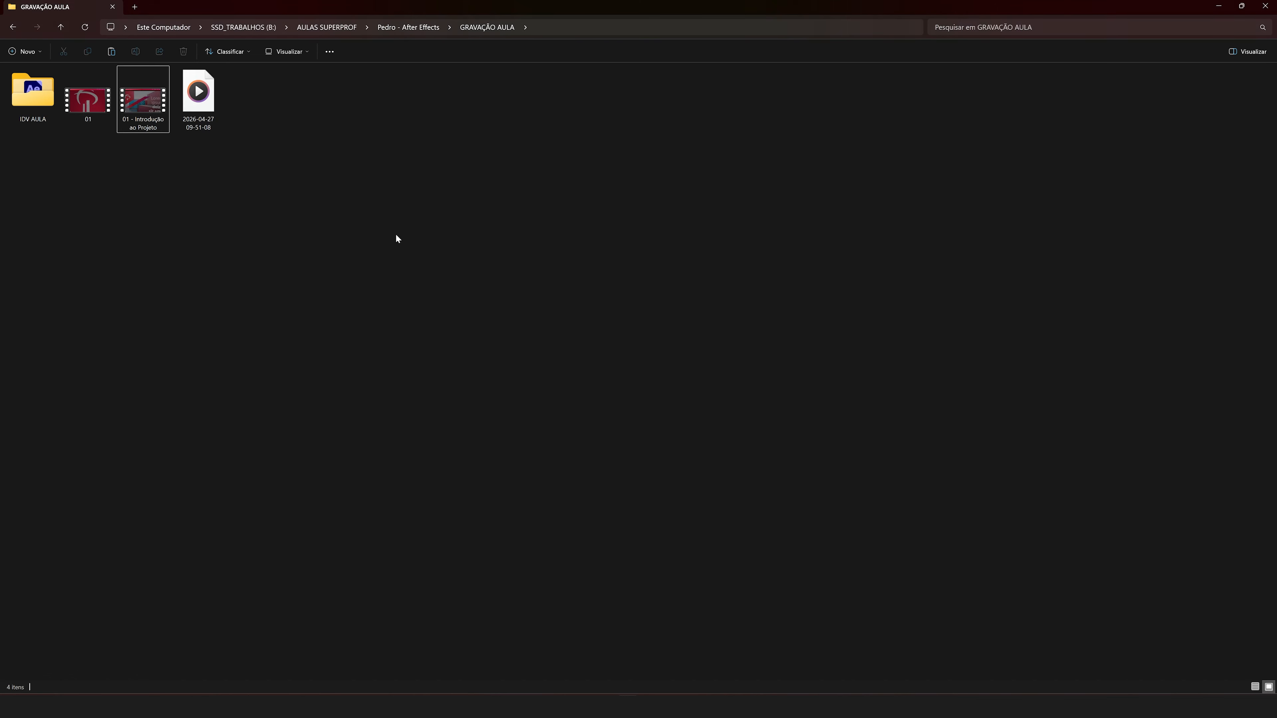
key(alt+Up)
double_click(57, 99)
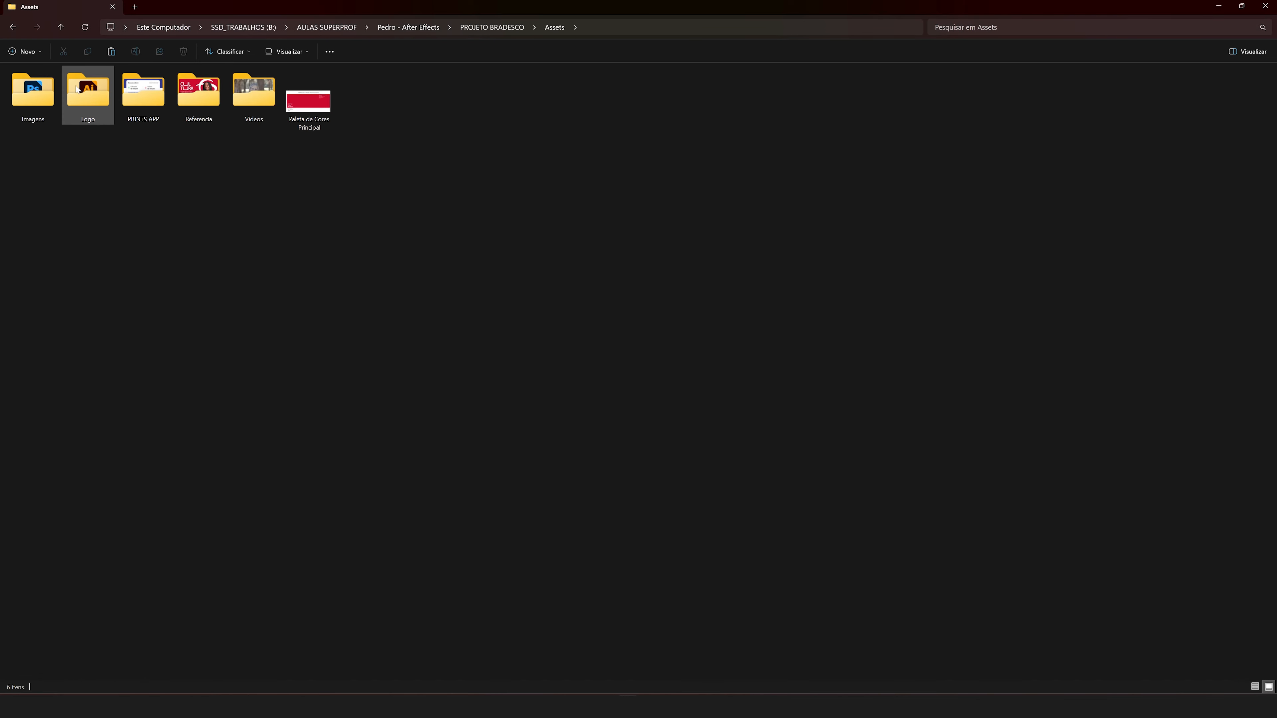
double_click(27, 97)
key(alt+Left)
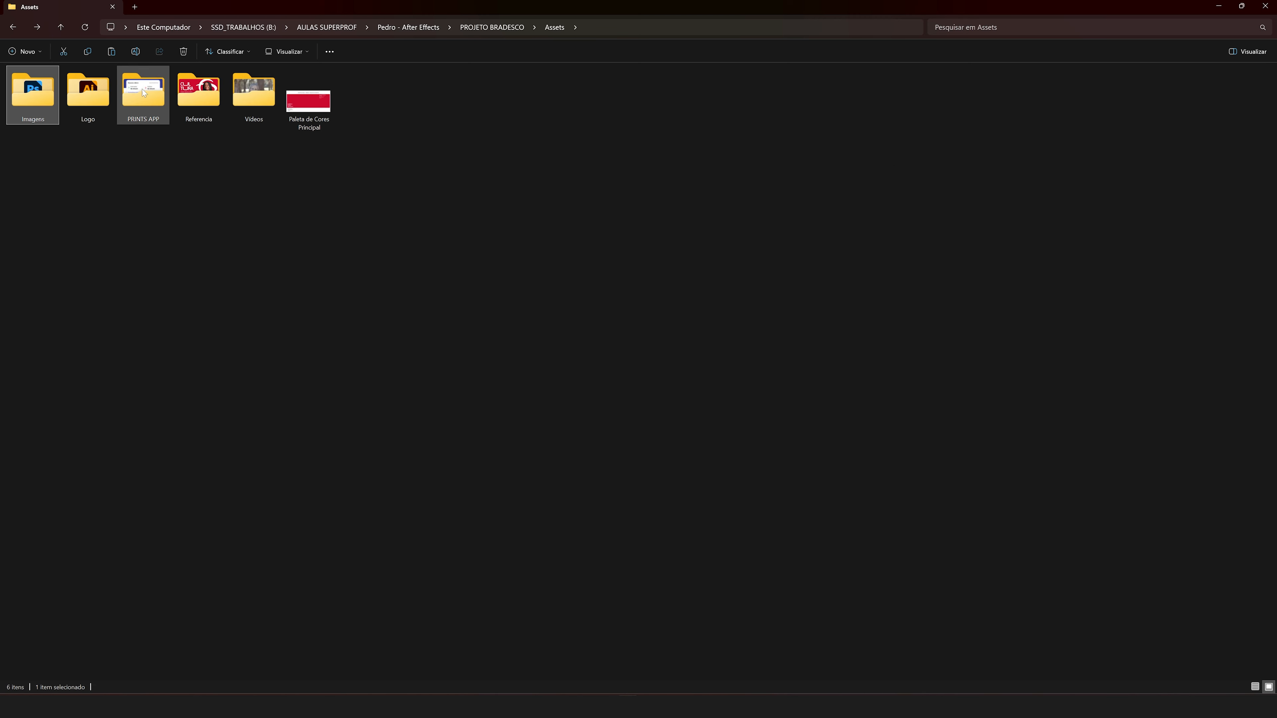
double_click(197, 95)
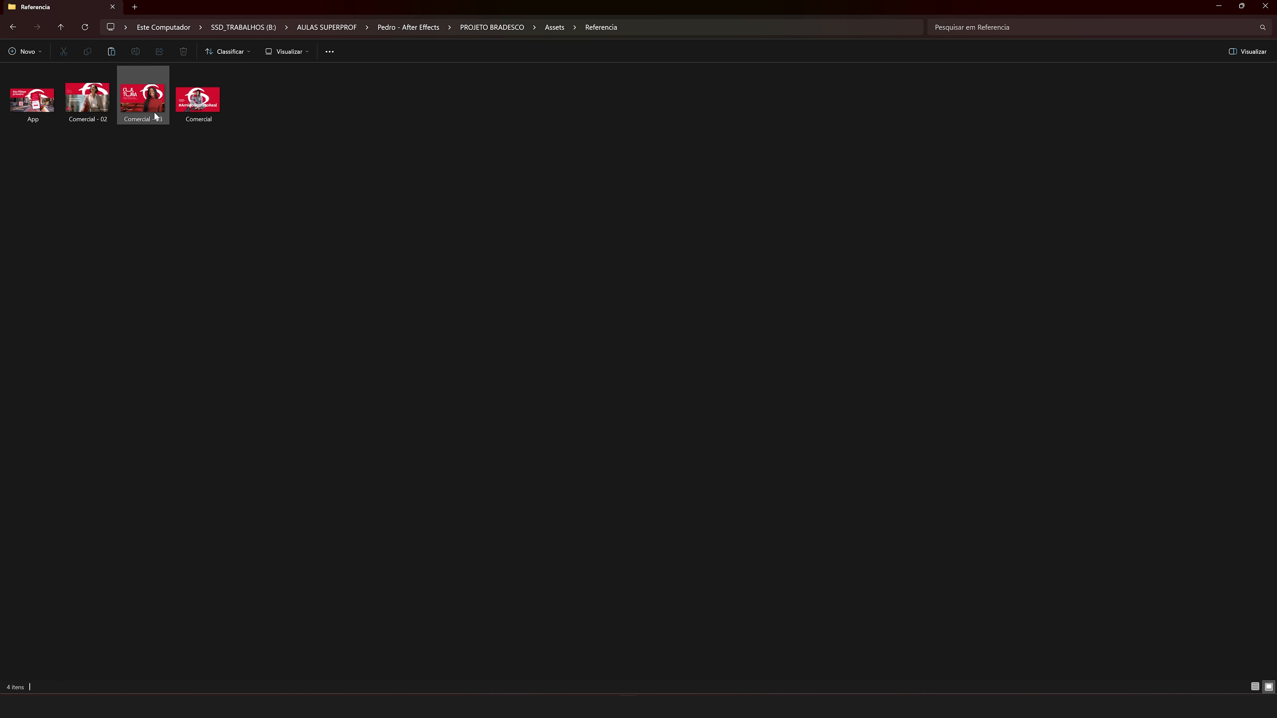
click(195, 109)
double_click(196, 109)
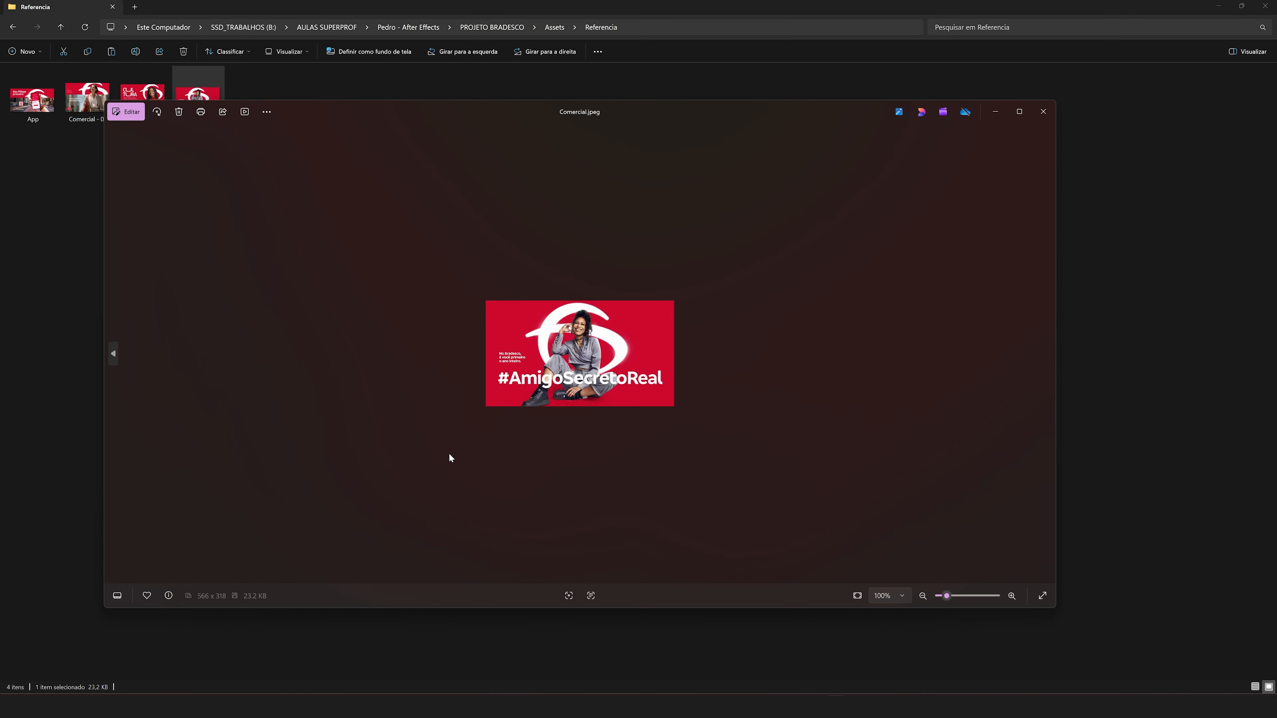
scroll(555, 584, up, 5)
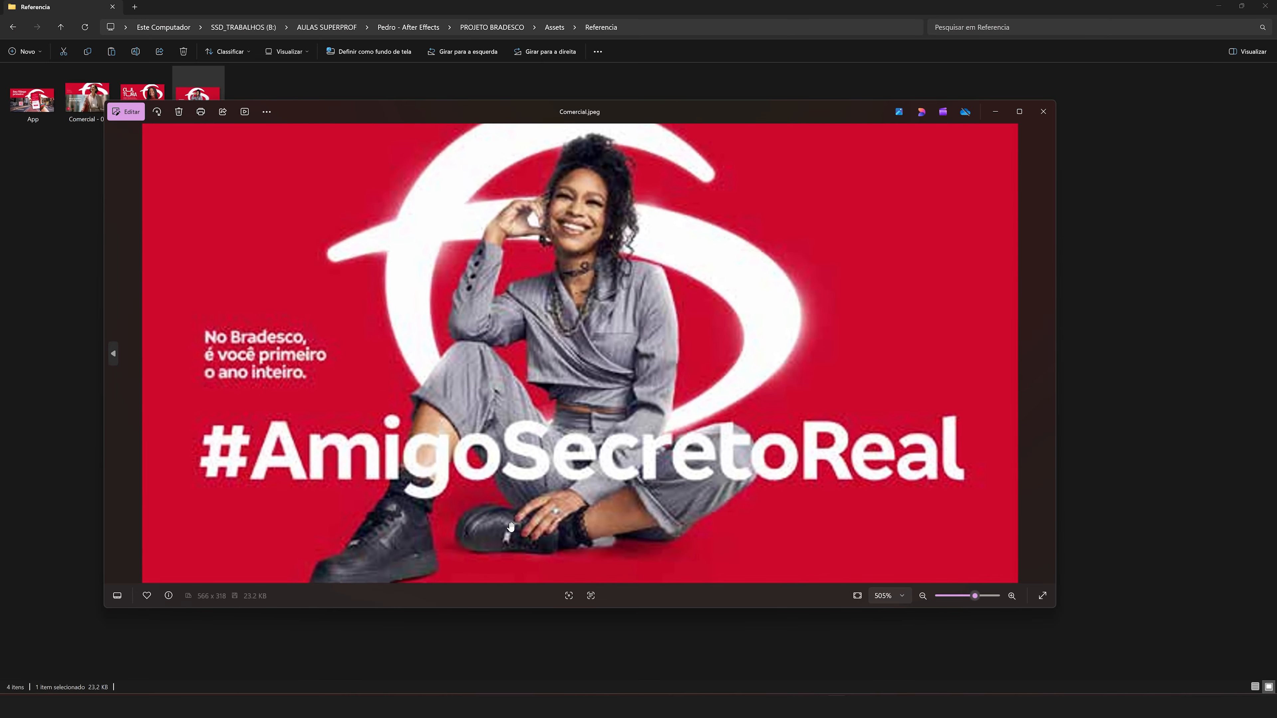
scroll(510, 526, down, 2)
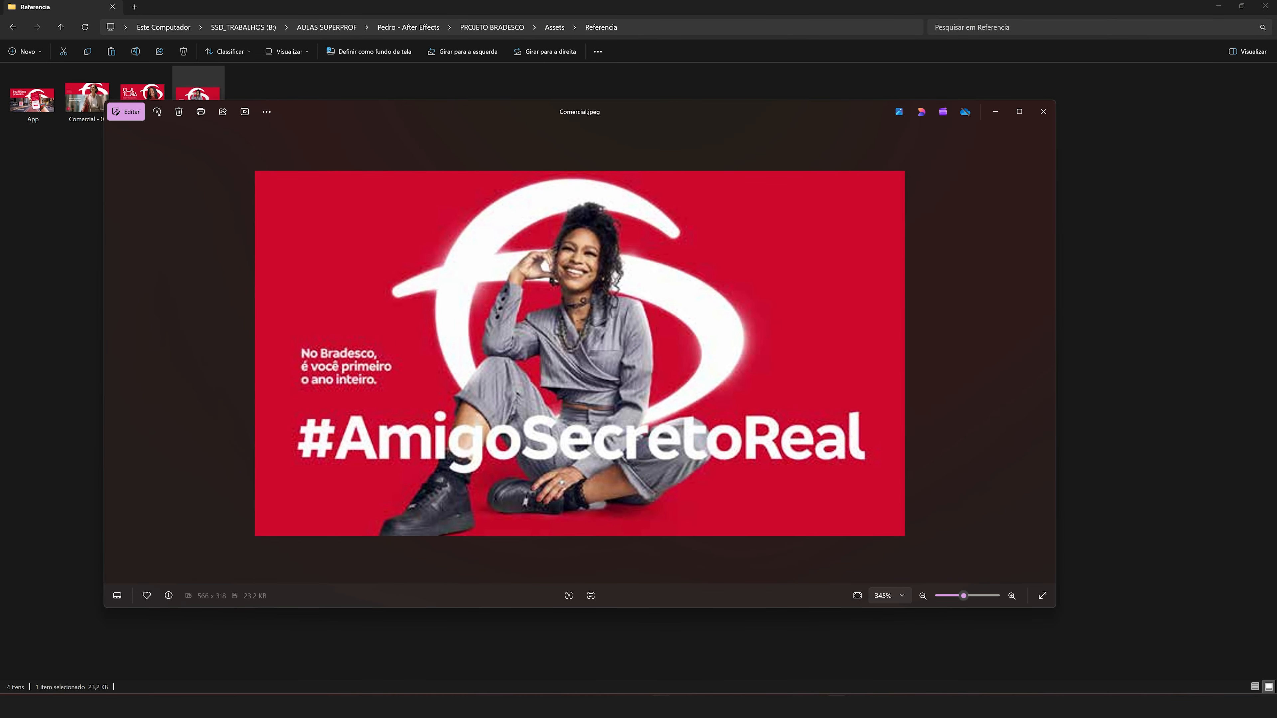
Step: Switch between the Comercial.jpeg reference and the Gemini conversation to compare its pose with the generated image of the seated woman
click(661, 696)
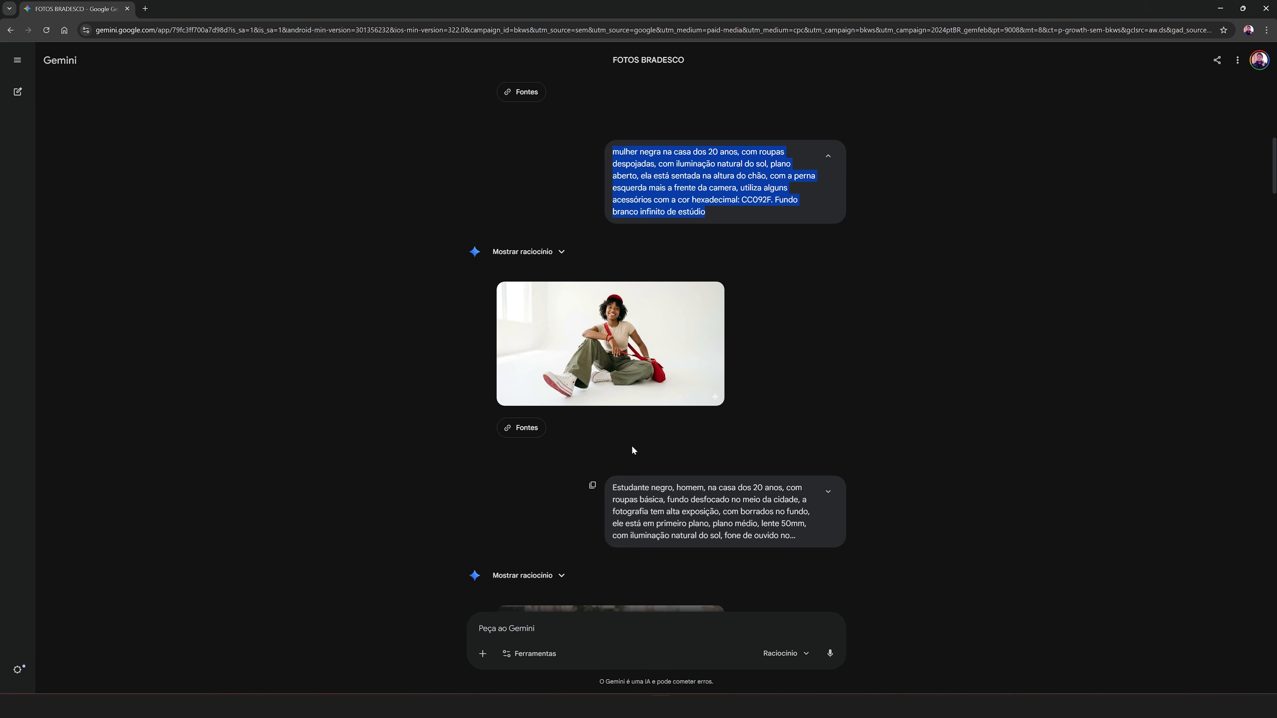
click(661, 705)
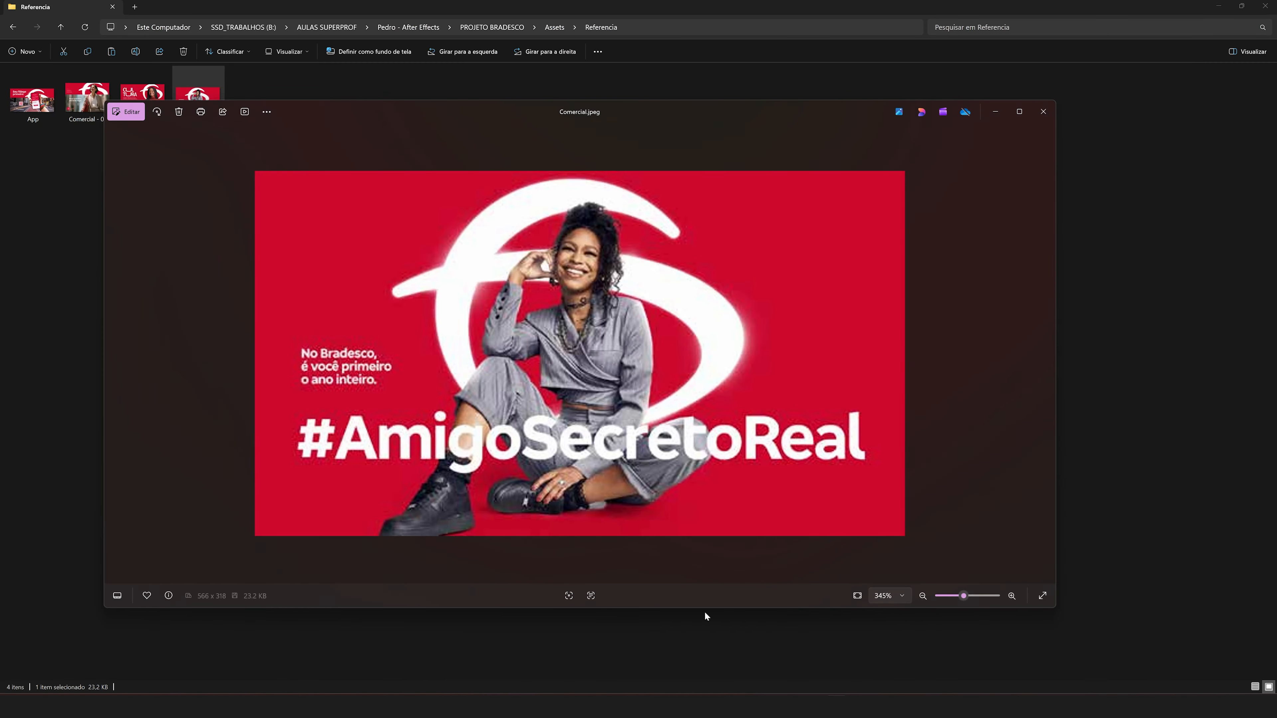
click(661, 706)
click(661, 706)
click(660, 705)
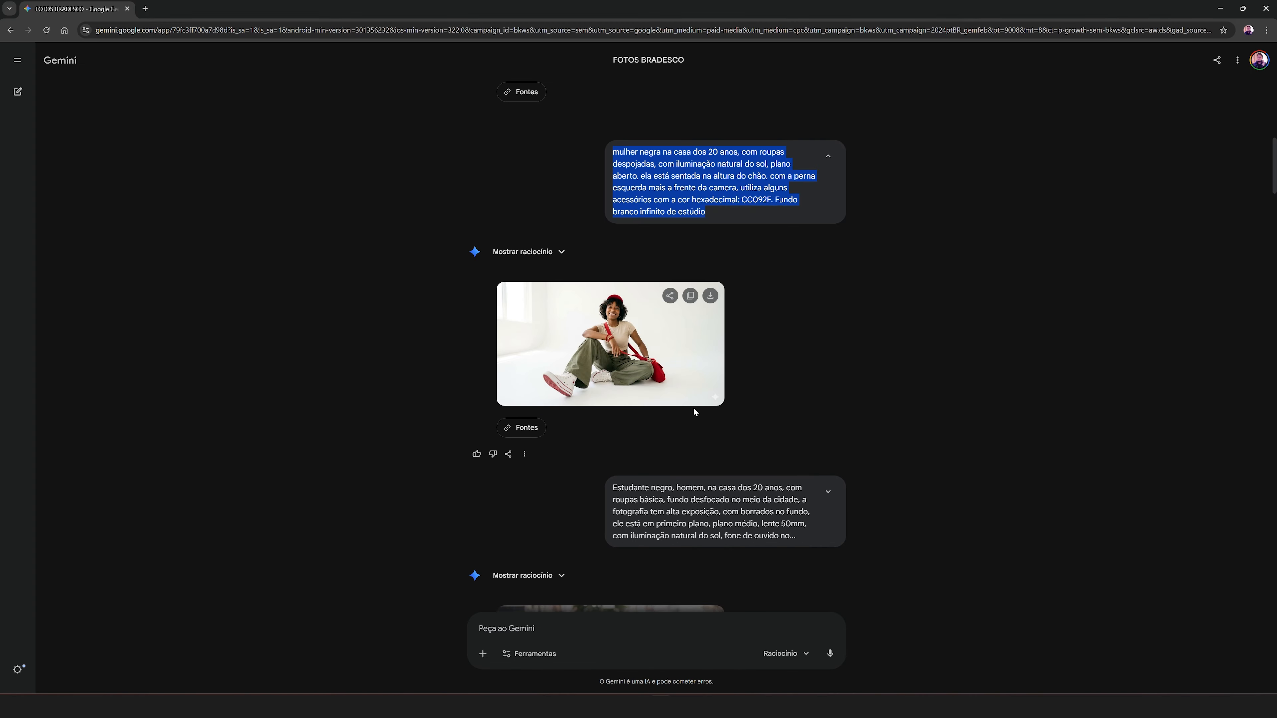
scroll(718, 361, down, 5)
scroll(716, 347, up, 6)
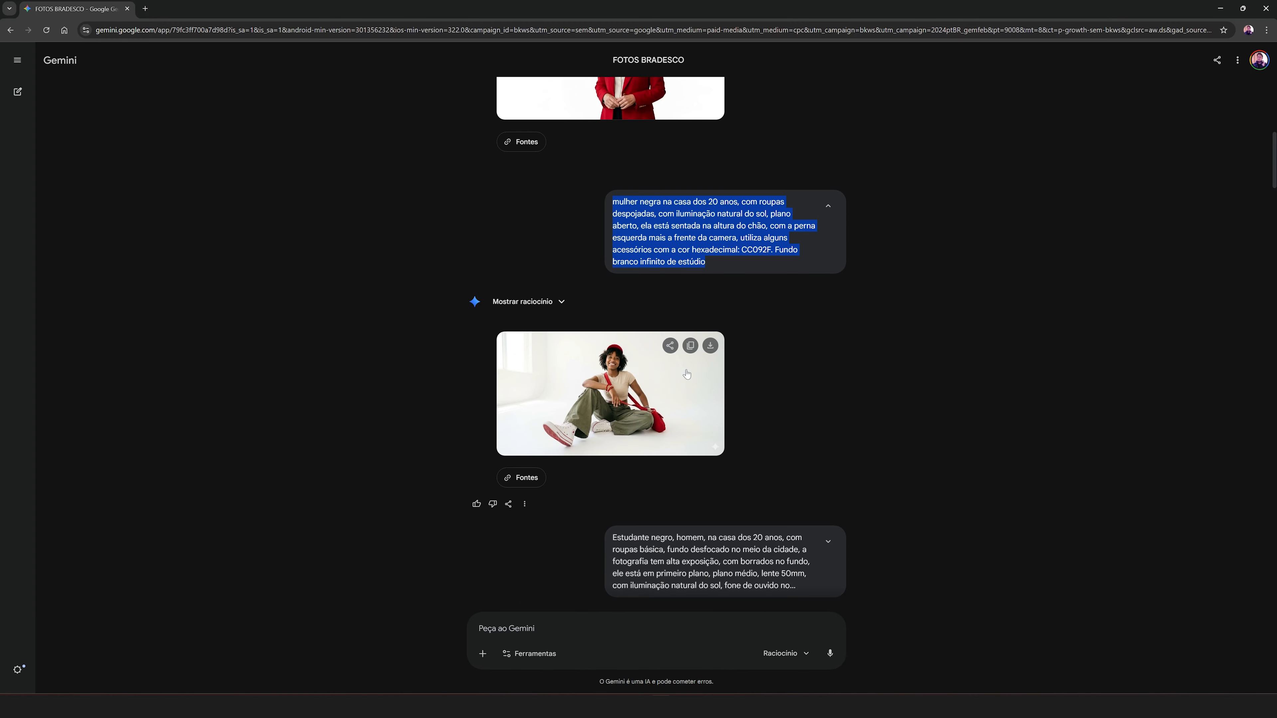
Step: Deselect the prompt text and view the generated image of the seated woman with the red cap enlarged, closing it again
click(1179, 386)
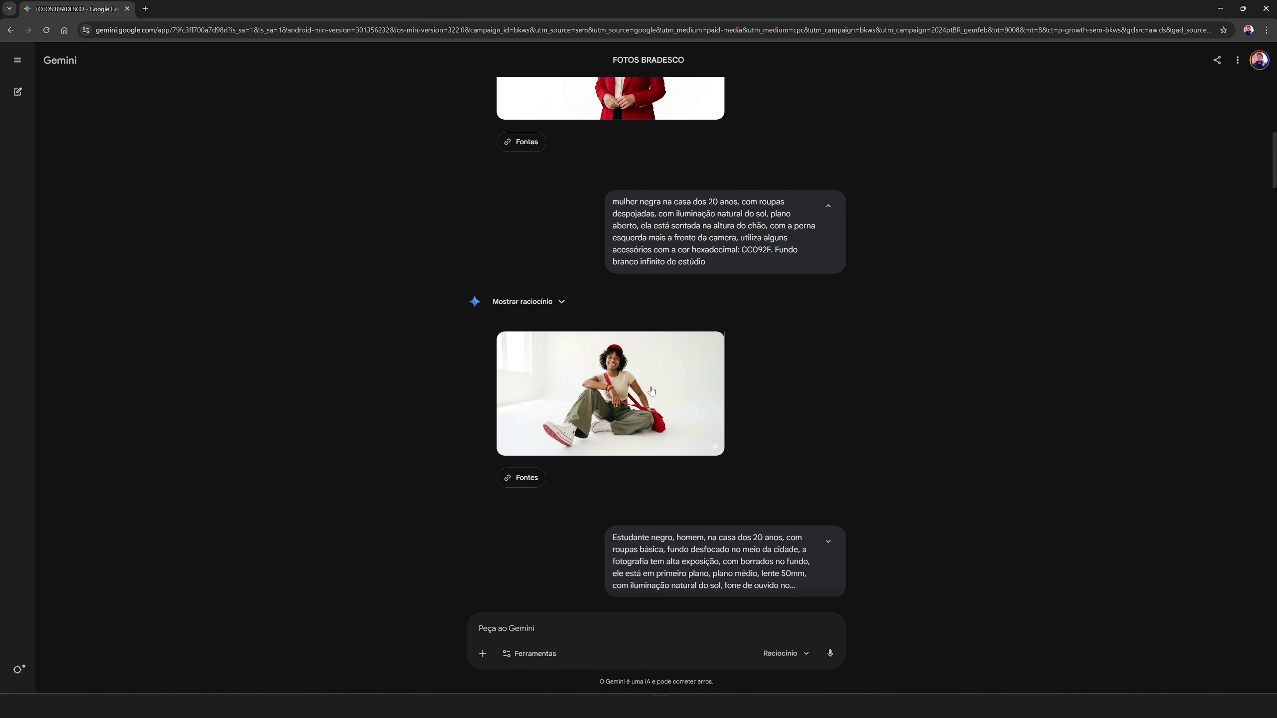
mouse_move(620, 386)
click(591, 386)
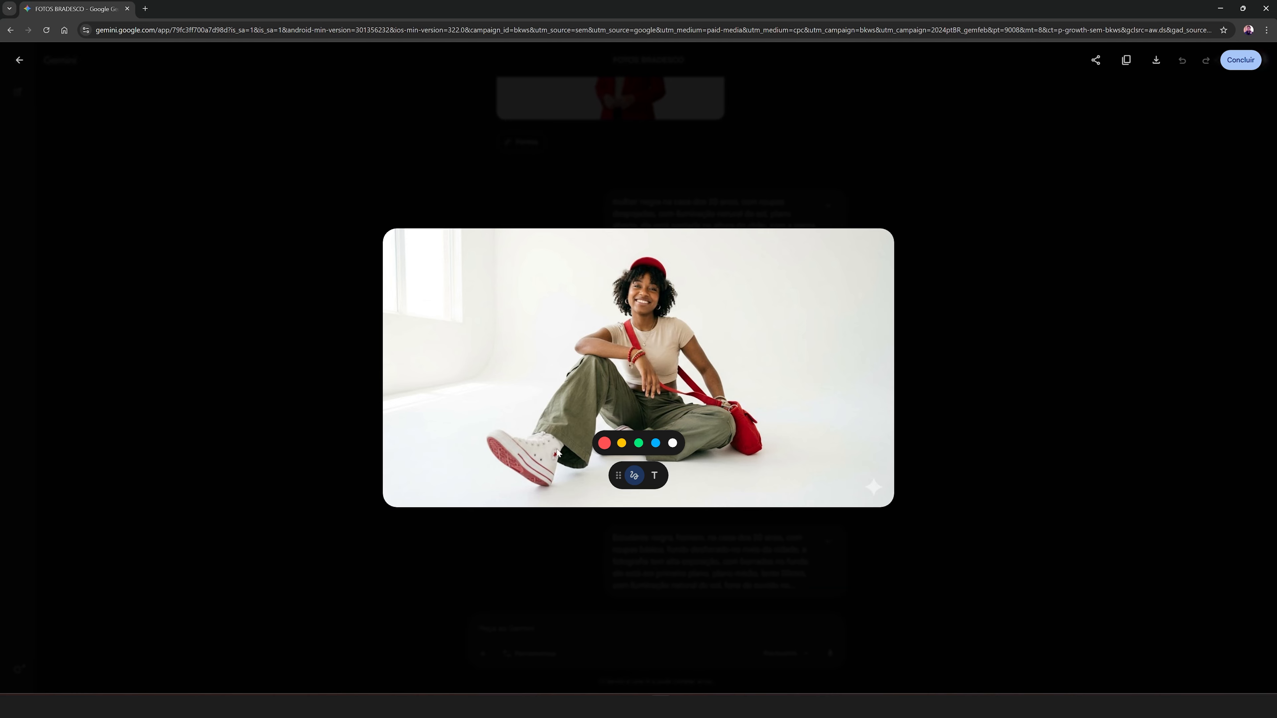
click(1027, 397)
Step: Look through the prompts and generated images of the male student, continuing to the commercial photo of the woman in her 25s
scroll(1026, 396, down, 5)
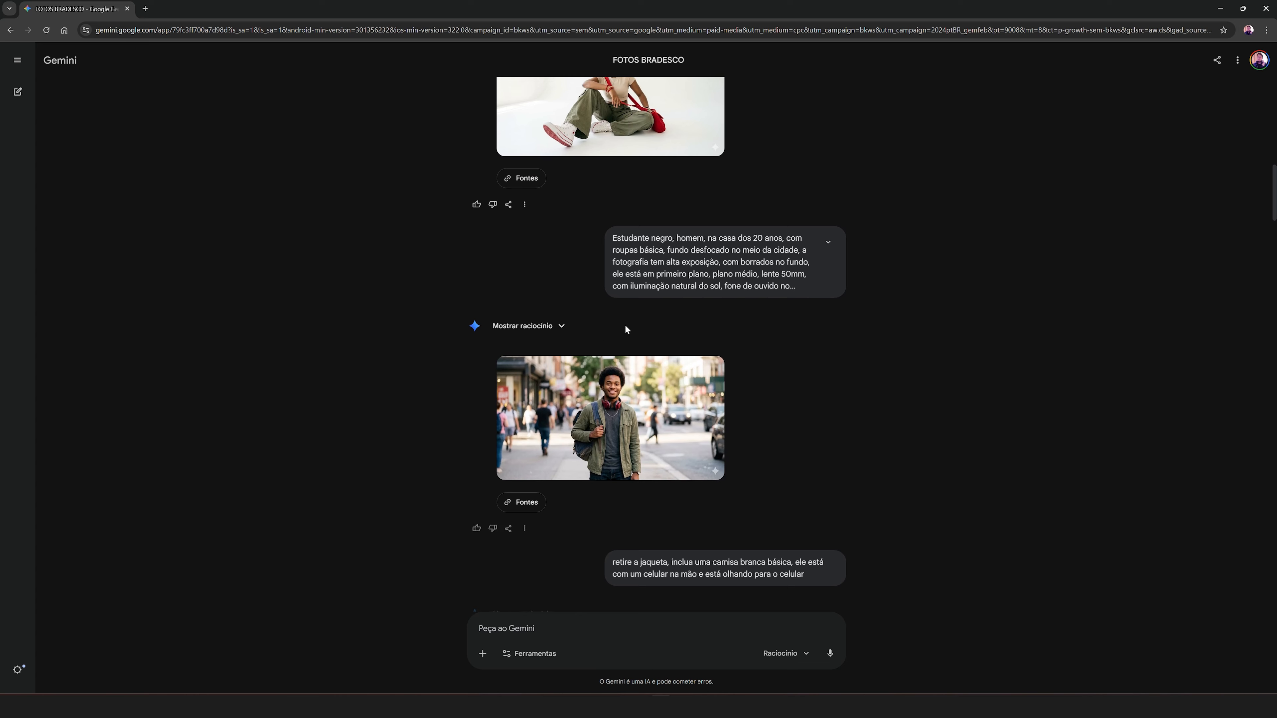
scroll(625, 326, down, 15)
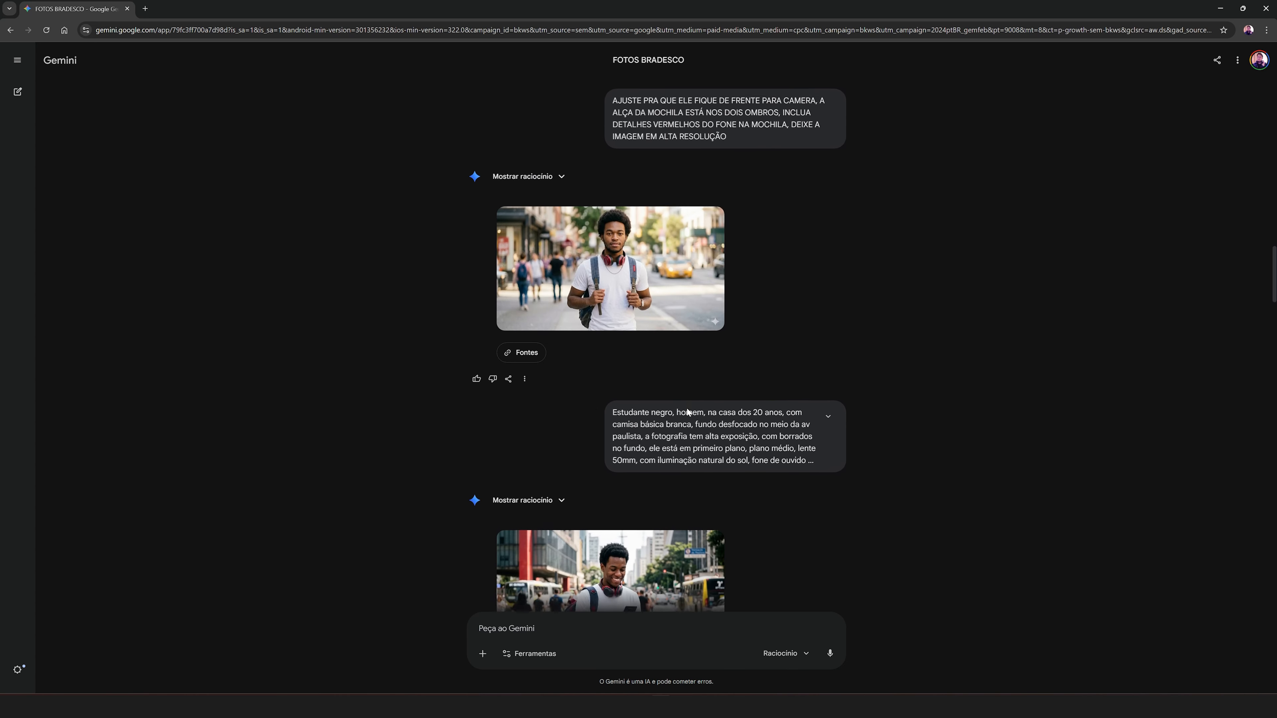
scroll(688, 411, down, 10)
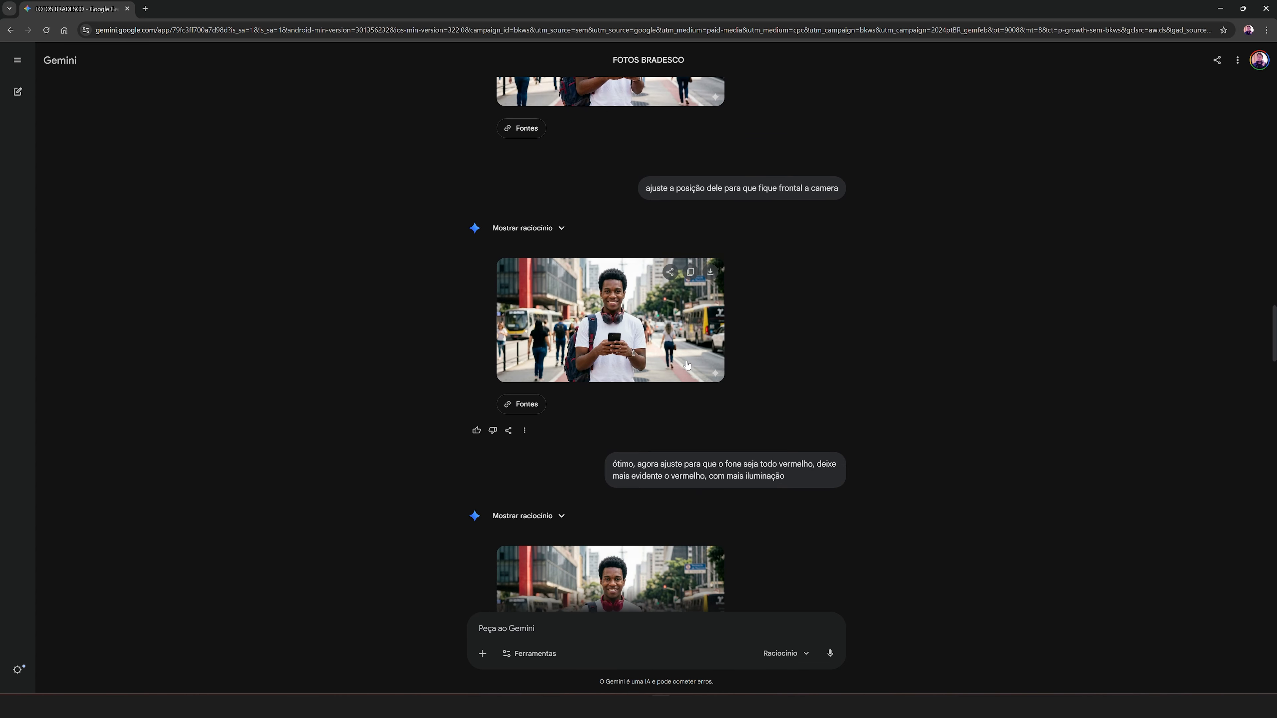
scroll(686, 364, down, 5)
scroll(950, 433, down, 1)
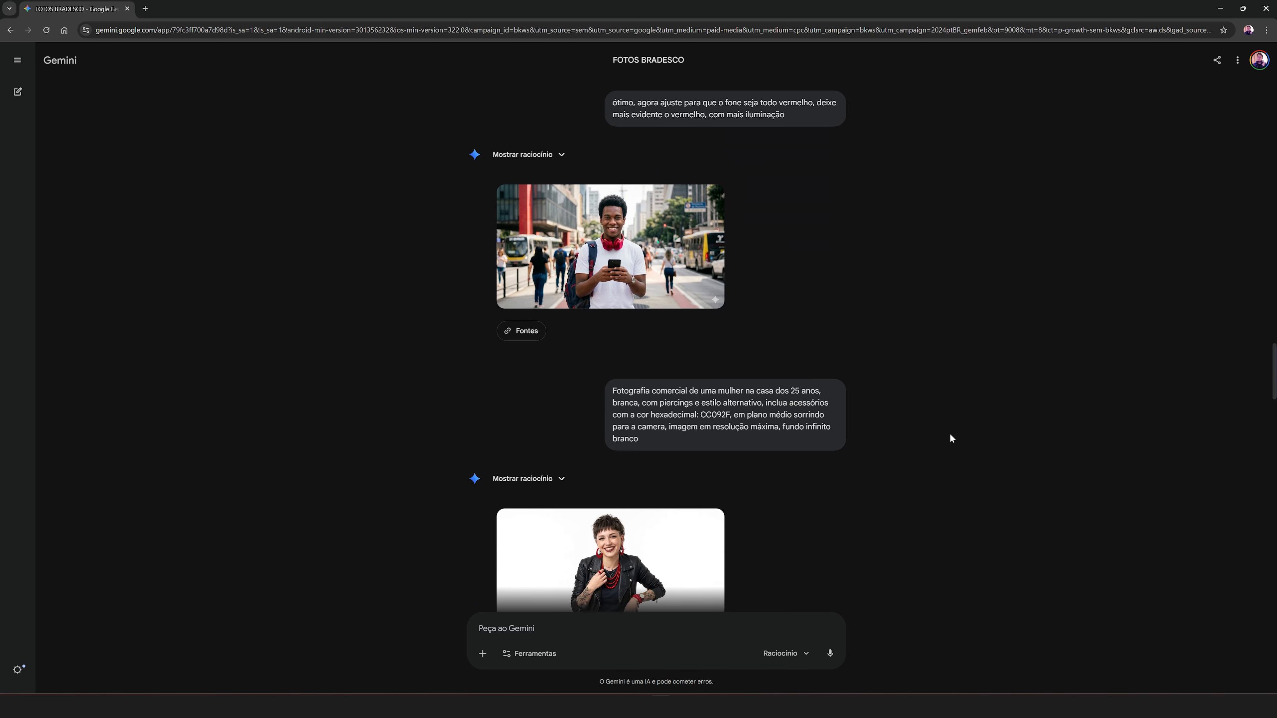
scroll(950, 434, down, 1)
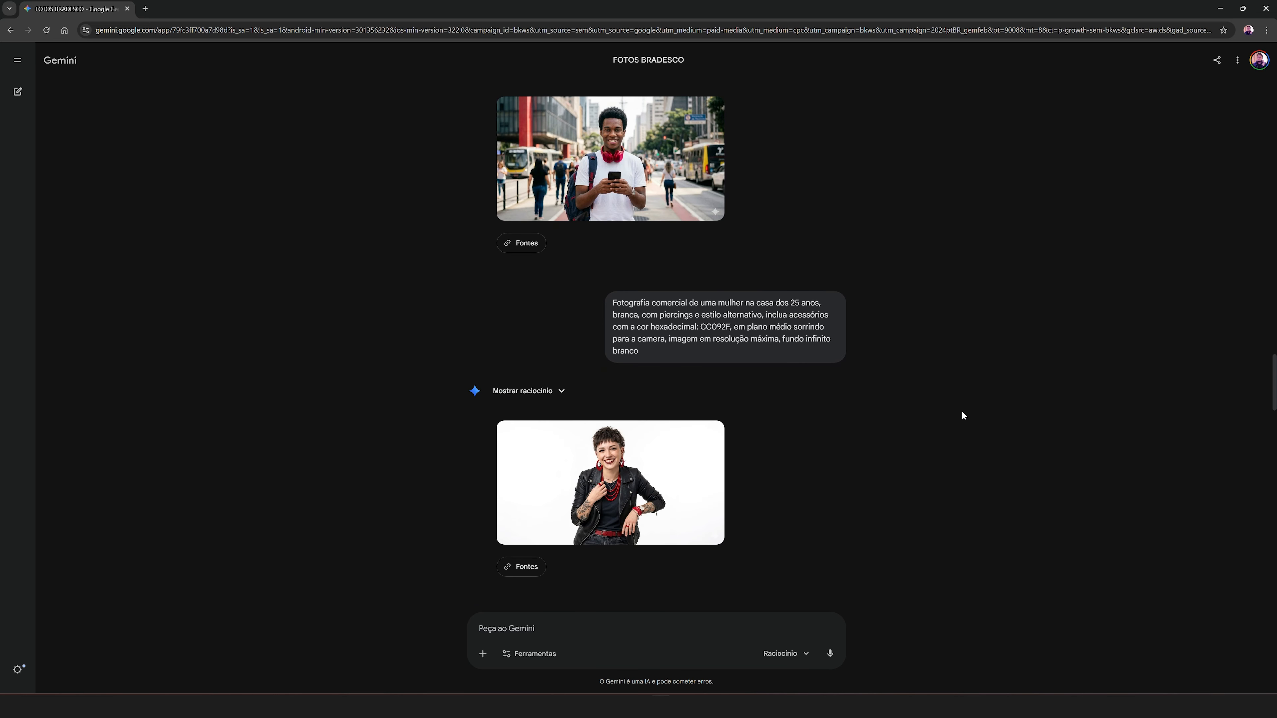
Step: Review the conversation again from the red-blazer portrait through the student images, comparing how each follow-up prompt refines the photo
scroll(963, 412, up, 10)
scroll(963, 411, down, 7)
scroll(962, 412, up, 6)
scroll(961, 410, up, 15)
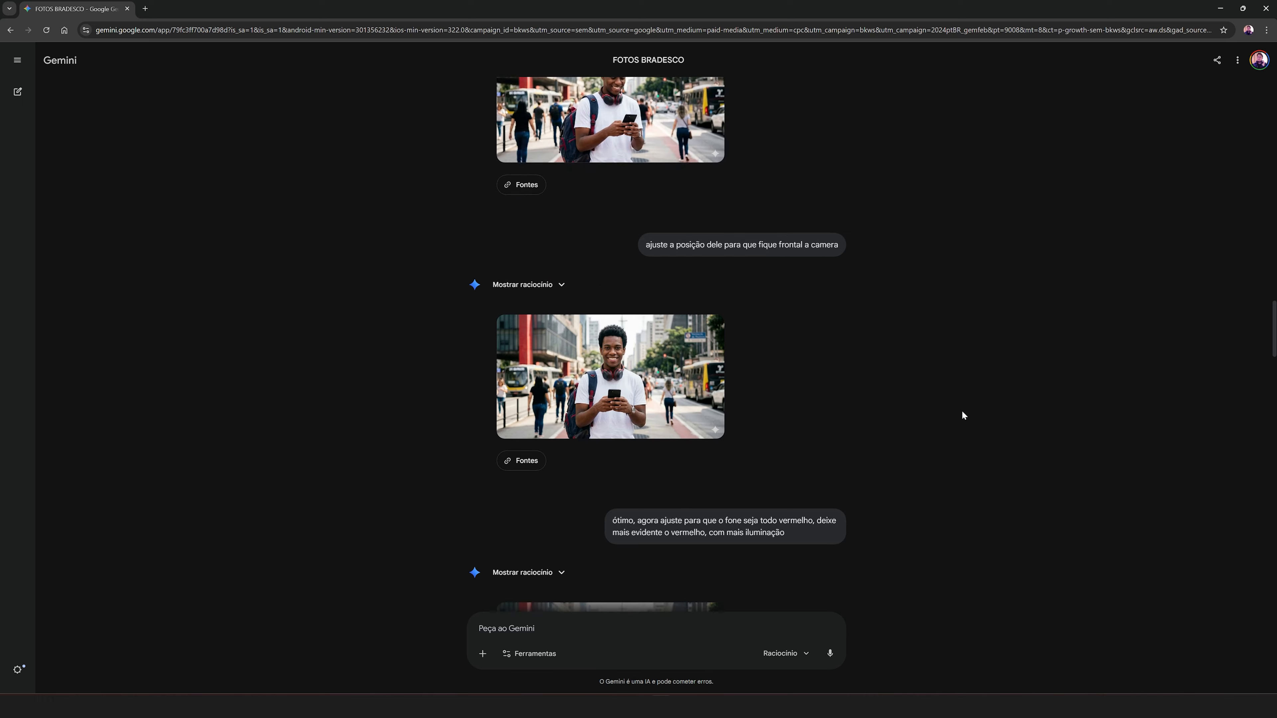
scroll(707, 402, up, 20)
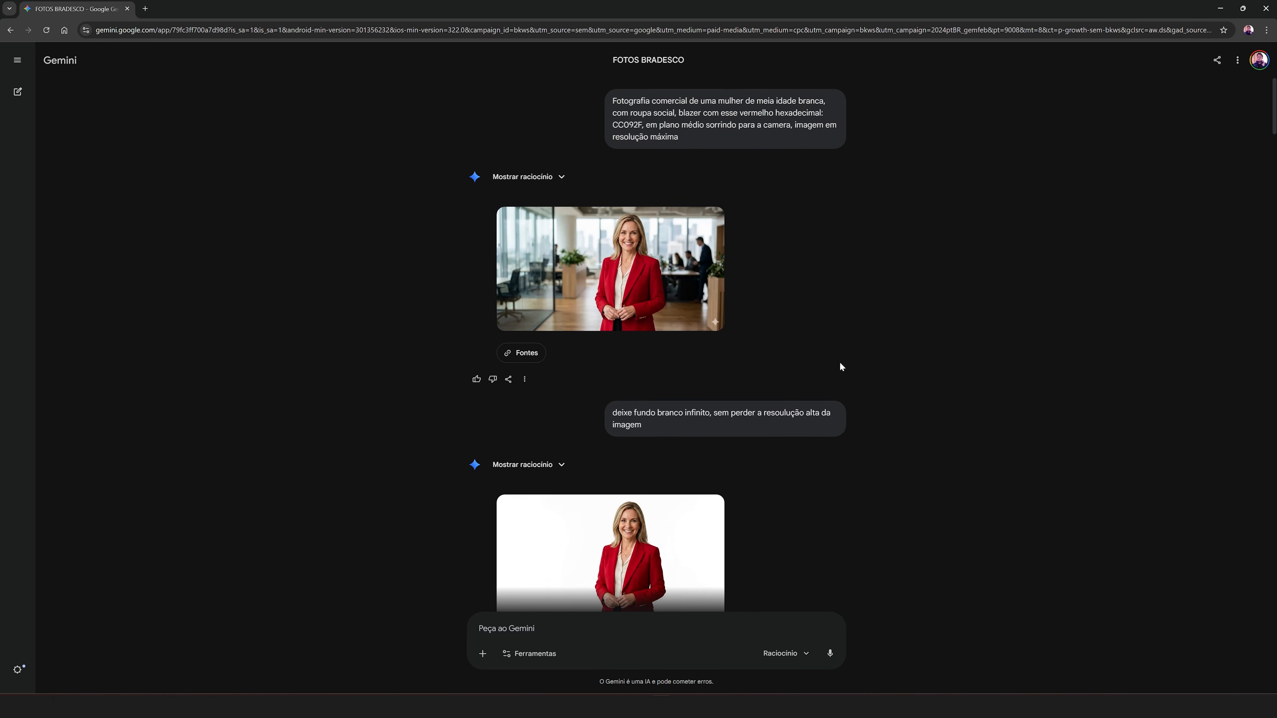
scroll(1051, 383, down, 20)
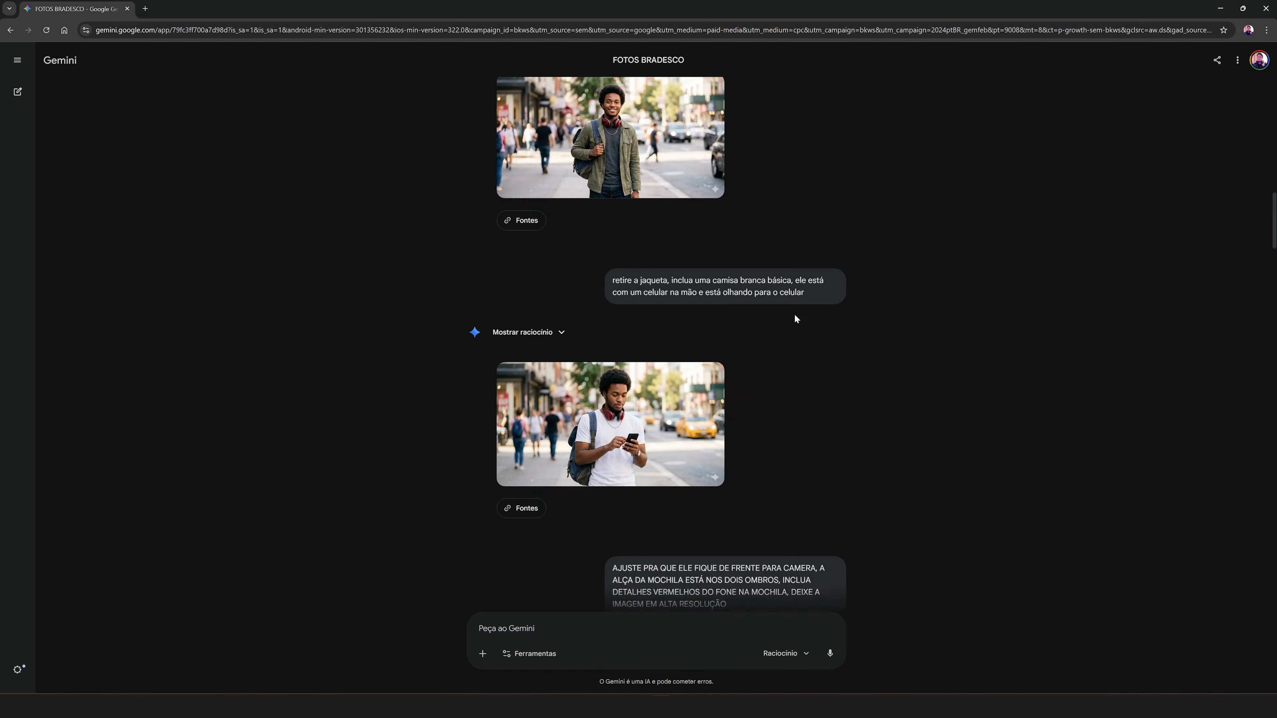
scroll(988, 436, up, 20)
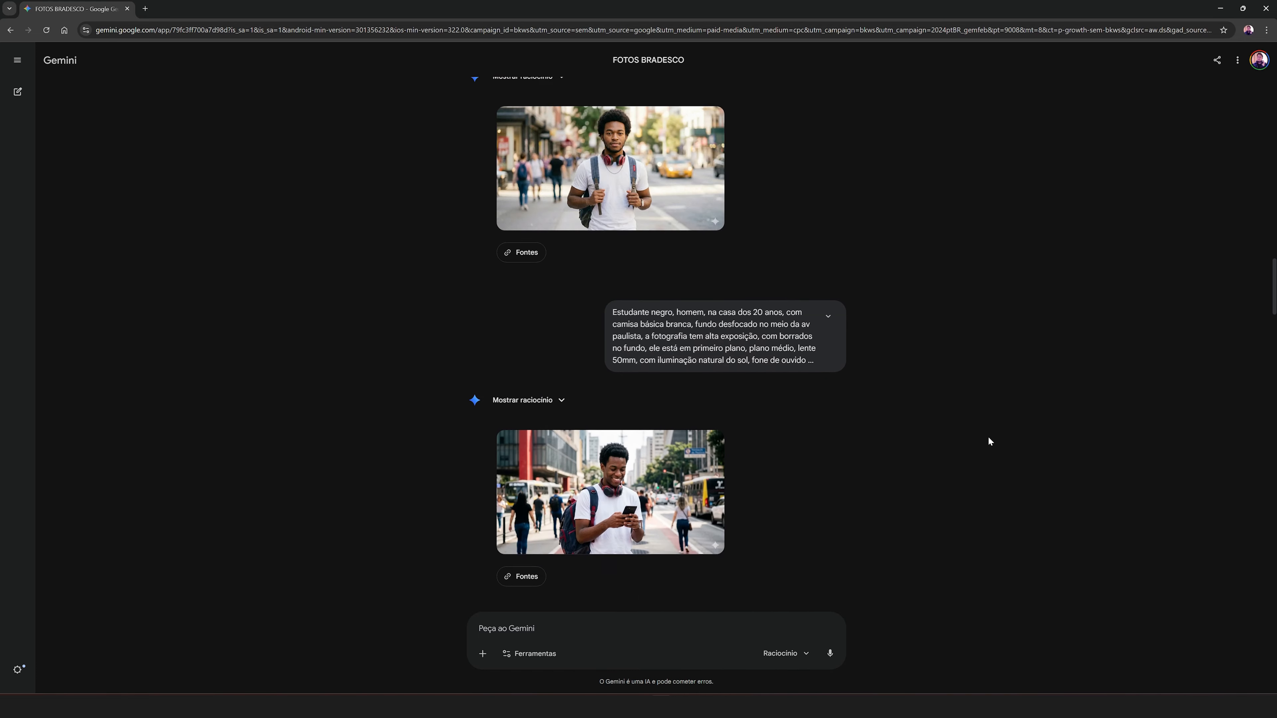
scroll(1040, 388, down, 15)
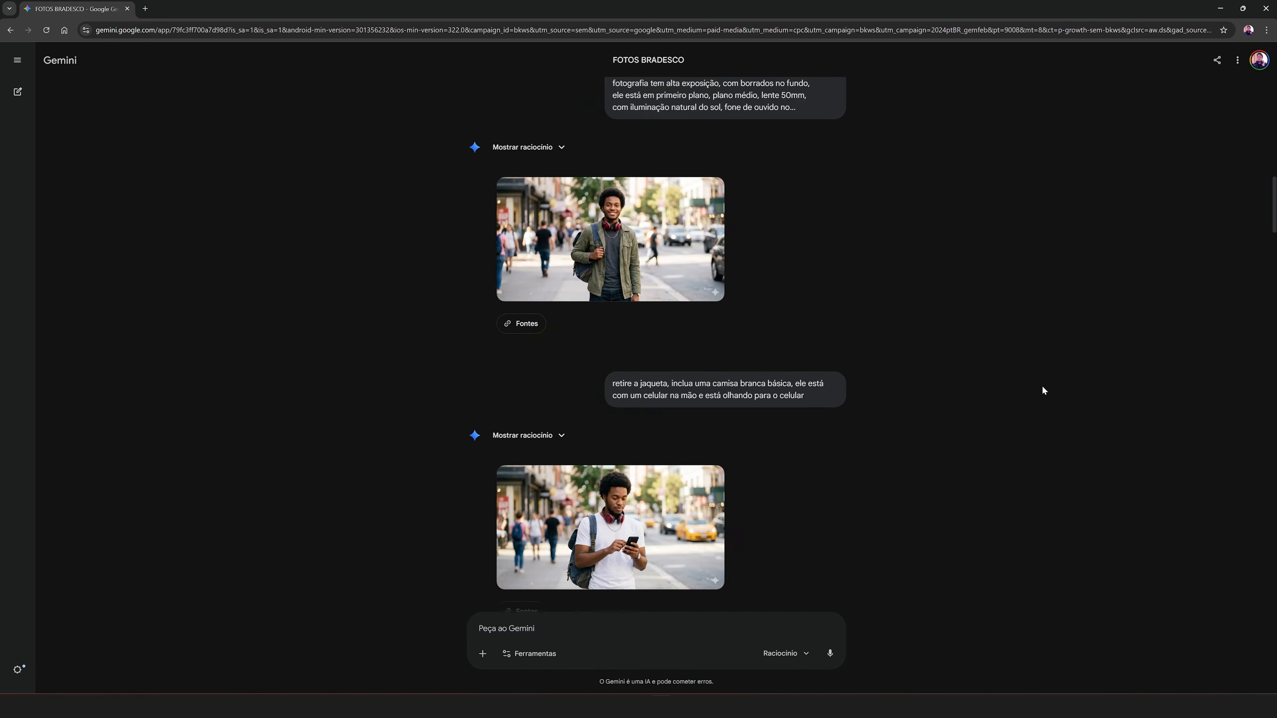
scroll(988, 367, up, 6)
scroll(679, 372, up, 12)
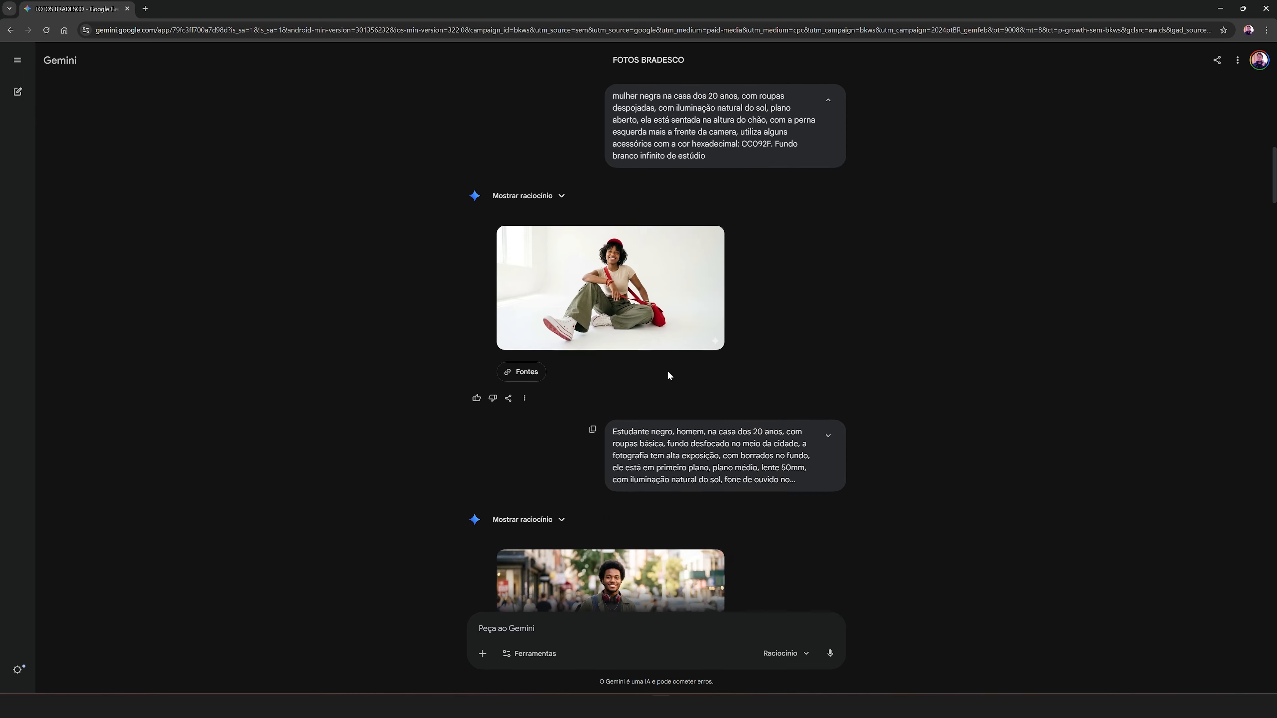
scroll(669, 375, down, 11)
scroll(904, 368, down, 9)
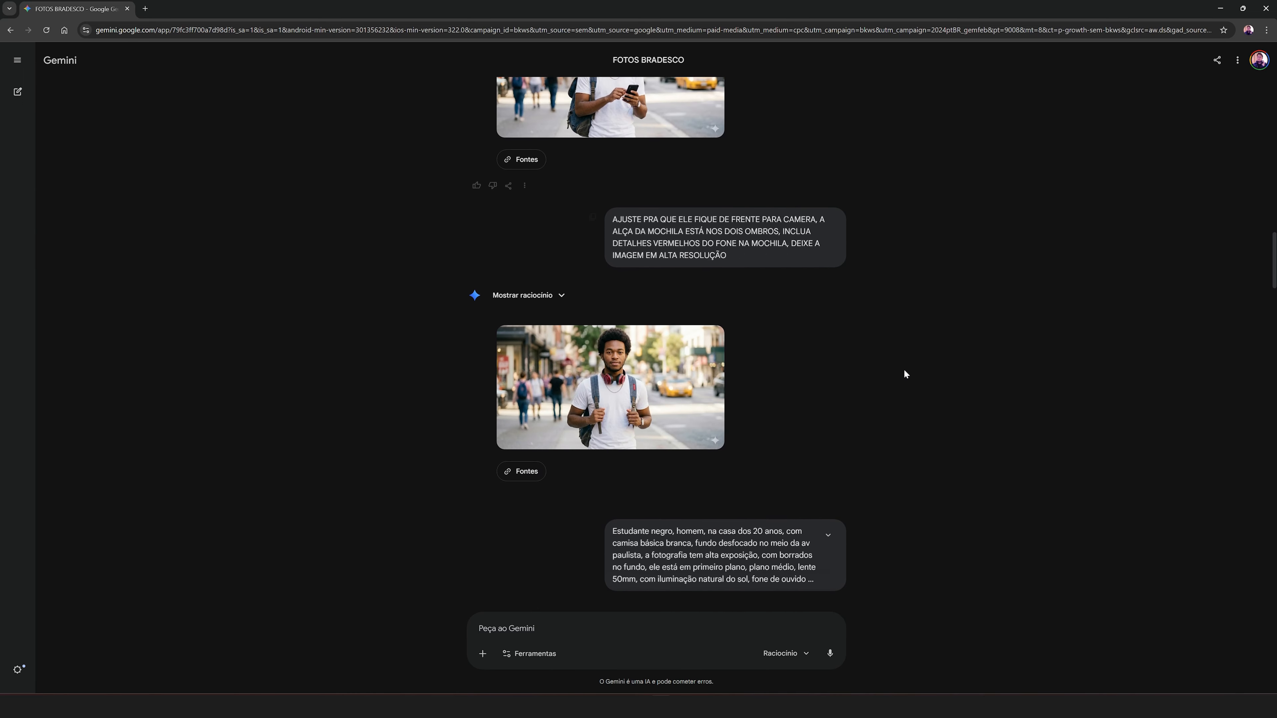
scroll(324, 285, up, 3)
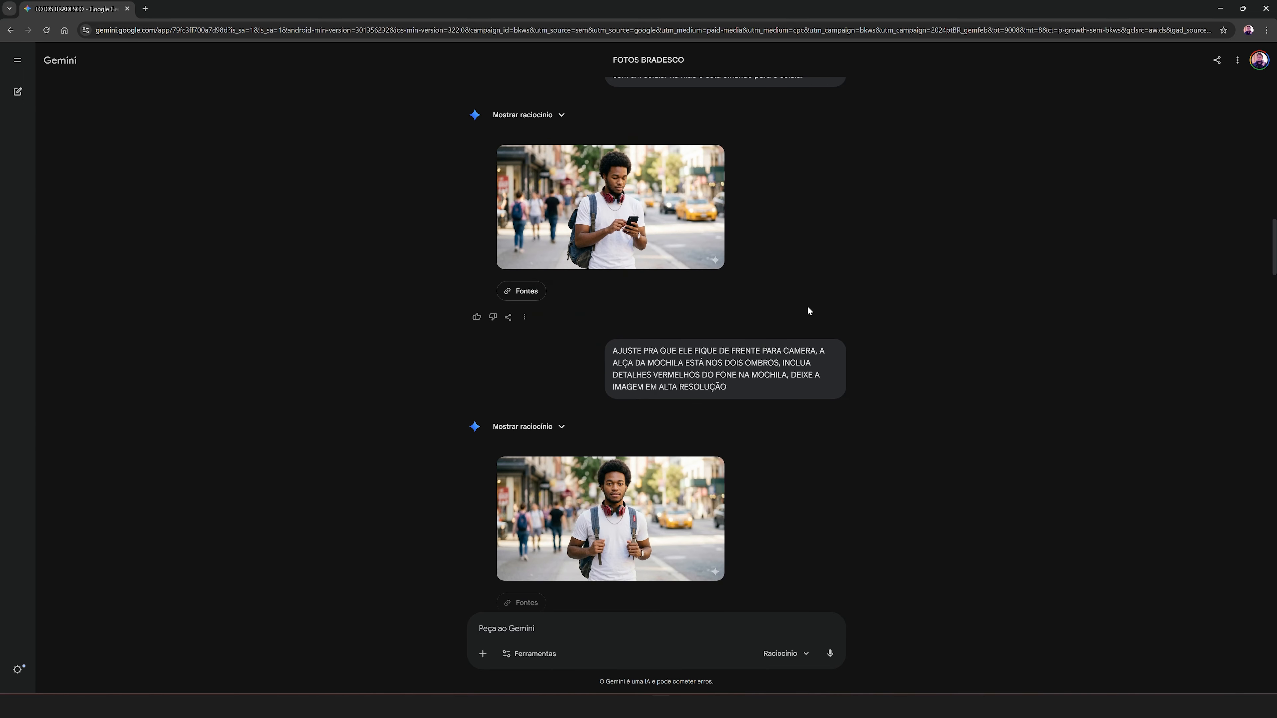
scroll(805, 317, up, 4)
scroll(880, 387, up, 5)
scroll(895, 403, down, 15)
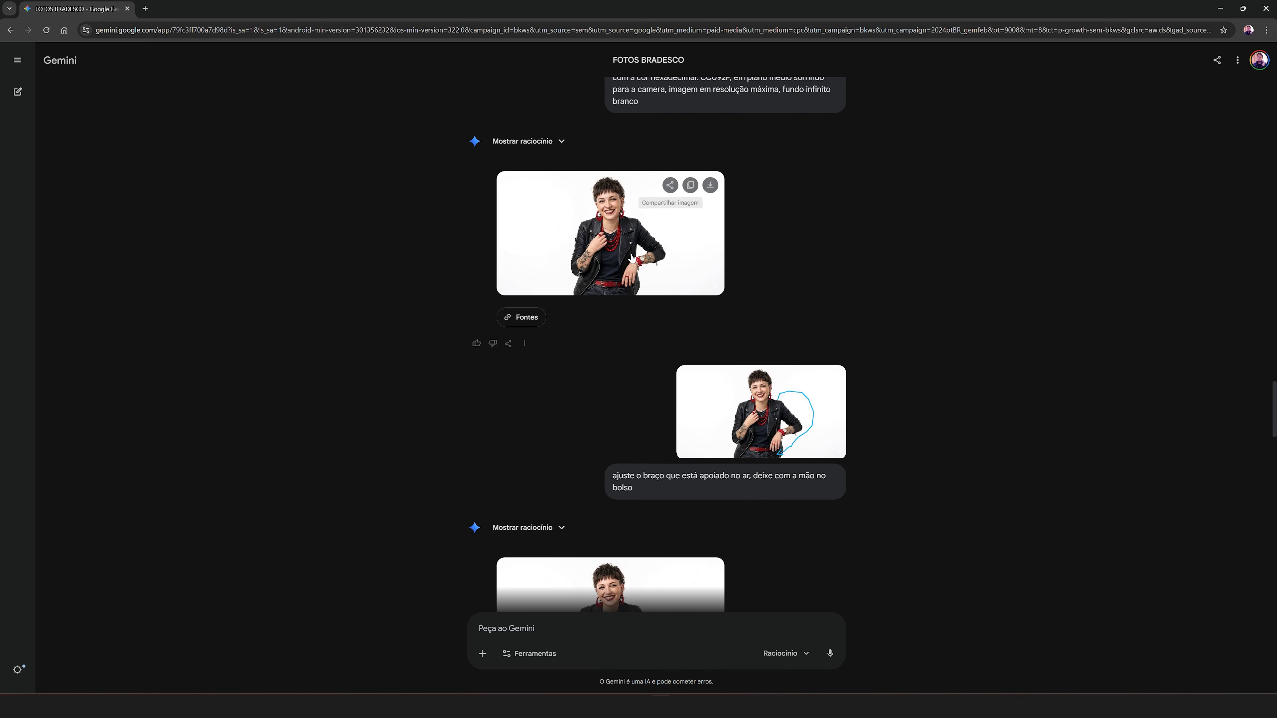
Step: Highlight the prompt for the alternative-style woman with piercings to read it, and examine her first generated portrait enlarged
scroll(721, 318, up, 2)
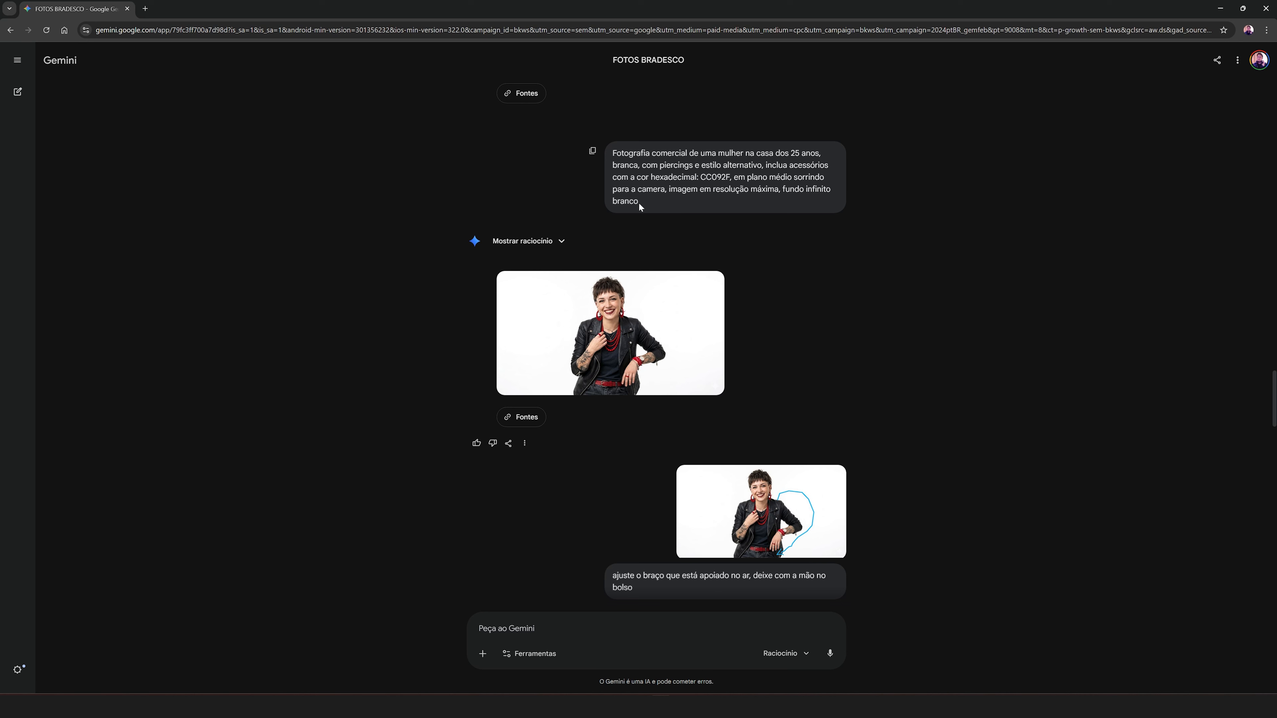
drag(638, 202, 622, 145)
click(973, 208)
click(611, 328)
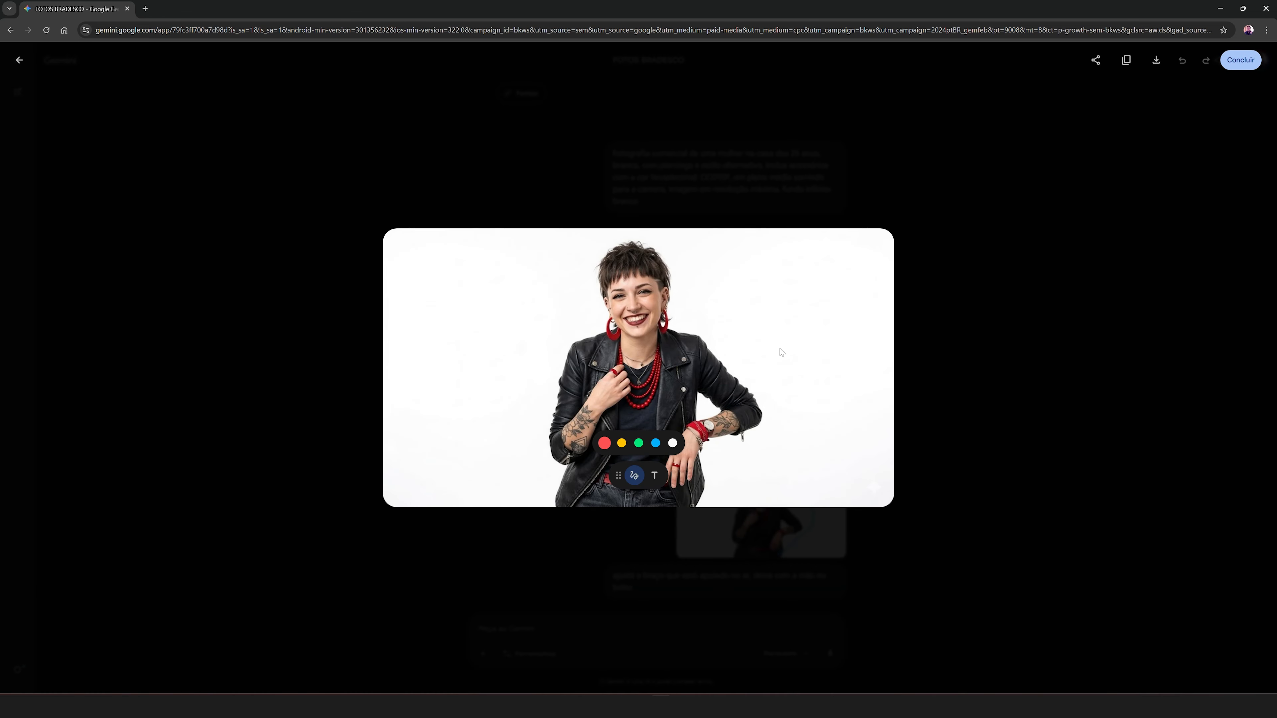
click(1119, 388)
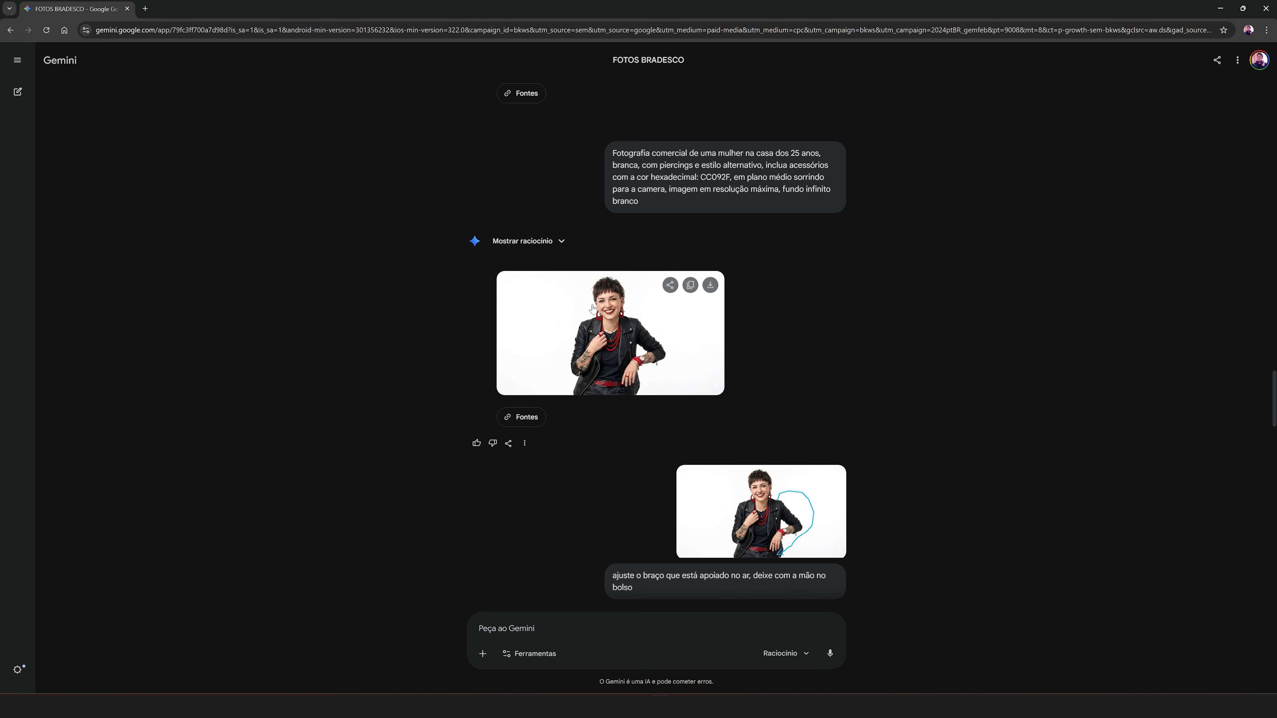
click(703, 514)
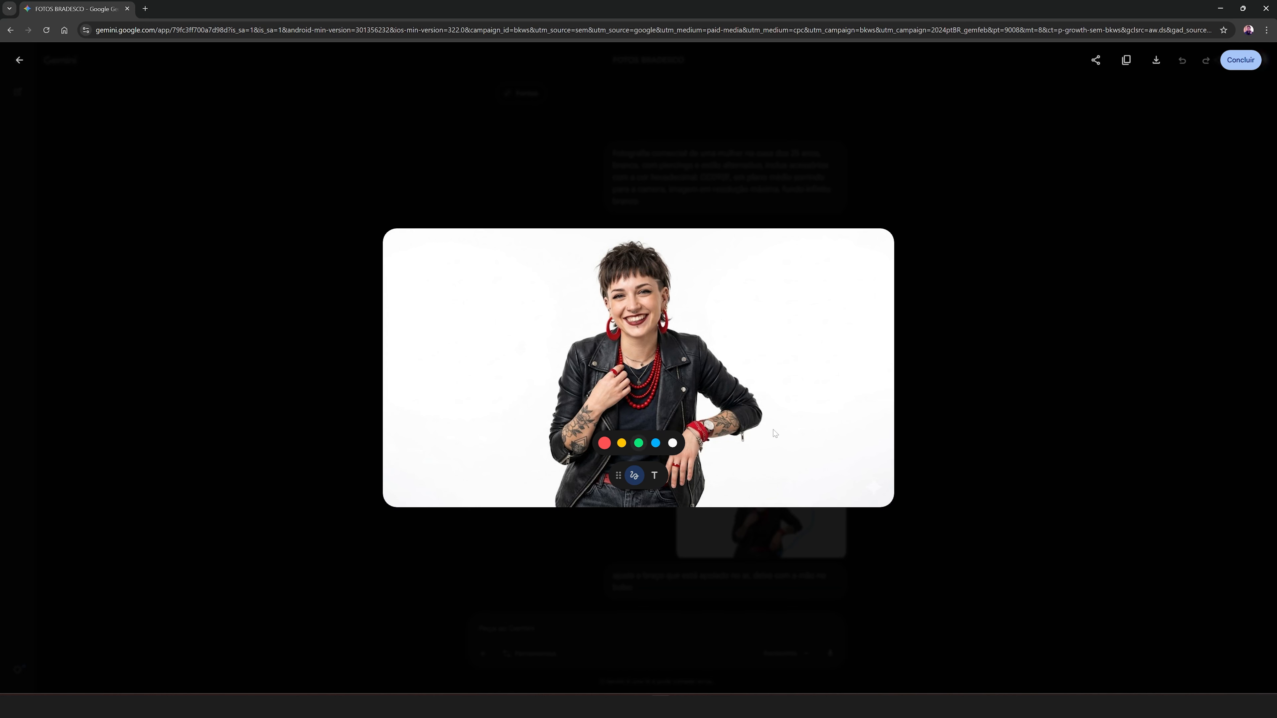
click(1068, 321)
Step: View the edited-image.jpg attachment with the arm circled in blue enlarged, followed by the regenerated portrait with one hand at the pocket
scroll(814, 348, down, 1)
scroll(814, 350, down, 3)
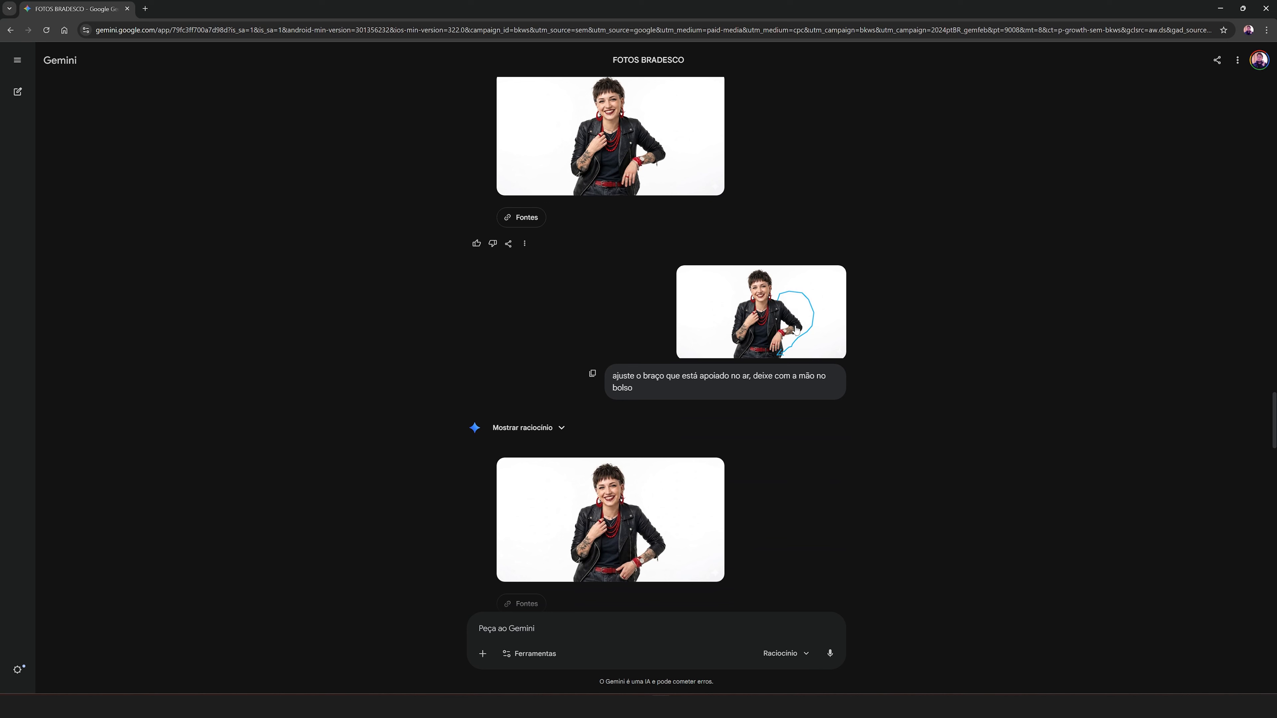
click(783, 337)
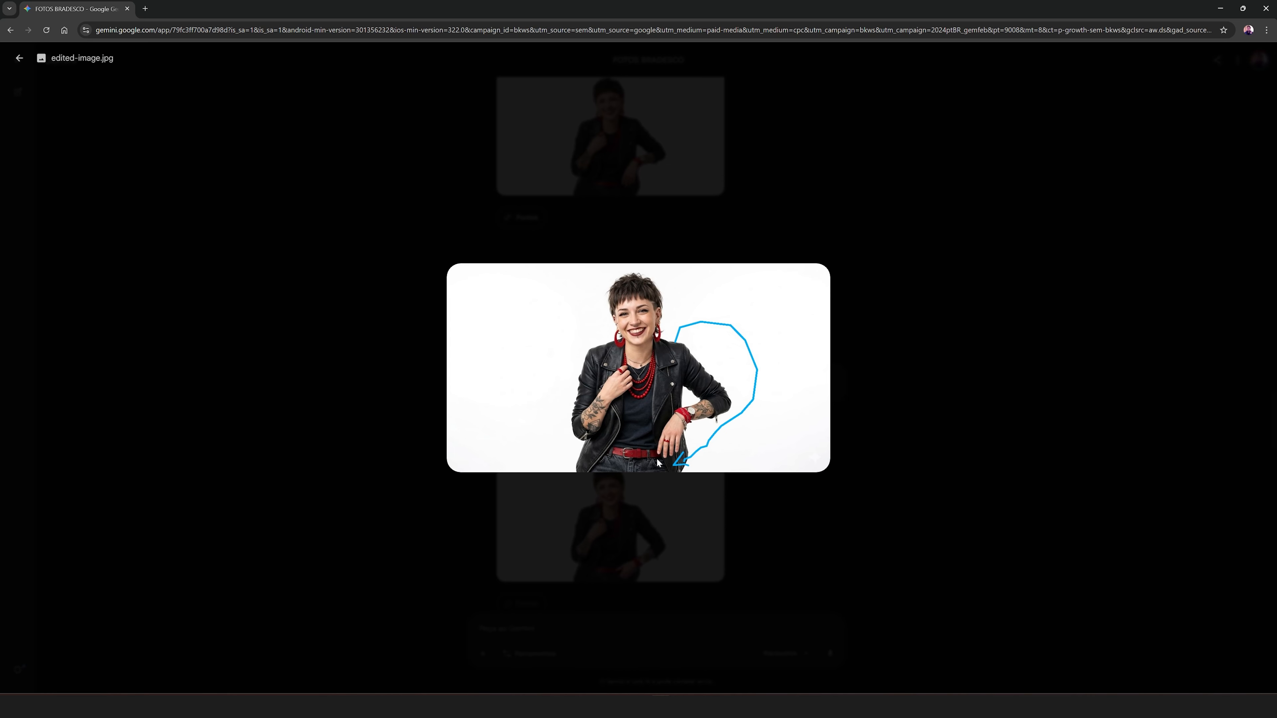
click(979, 404)
scroll(978, 401, down, 3)
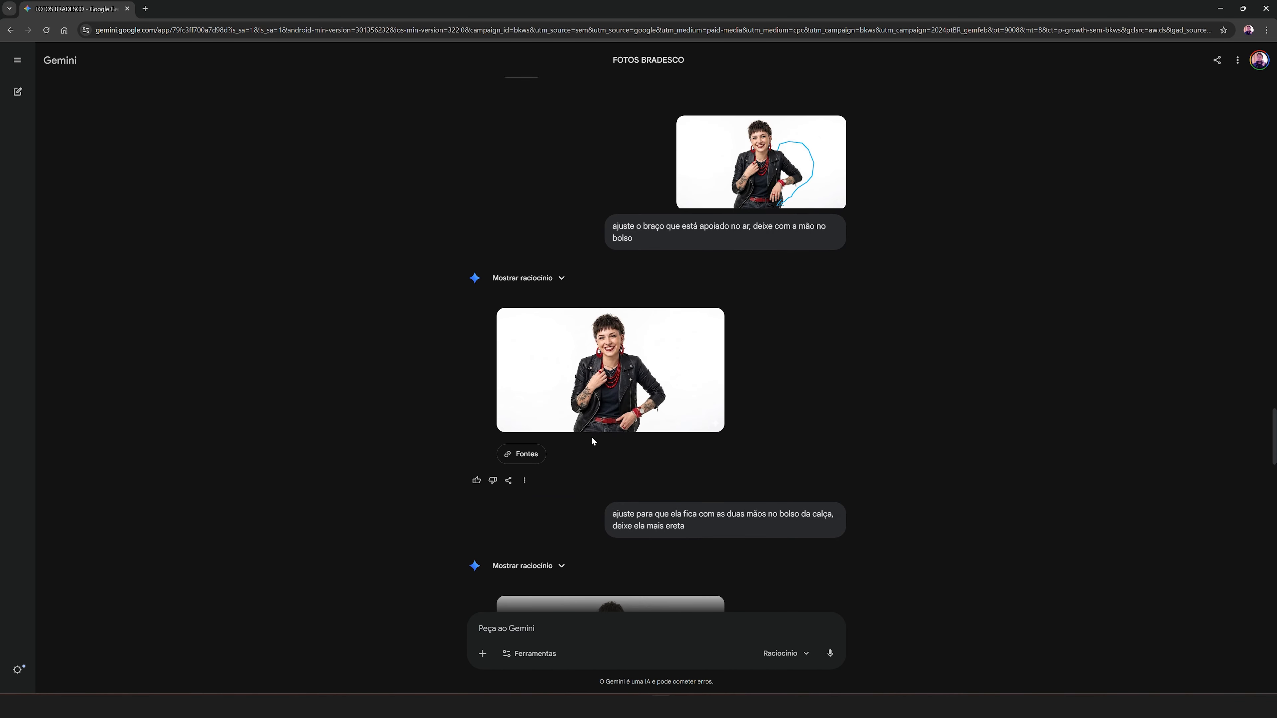
click(707, 381)
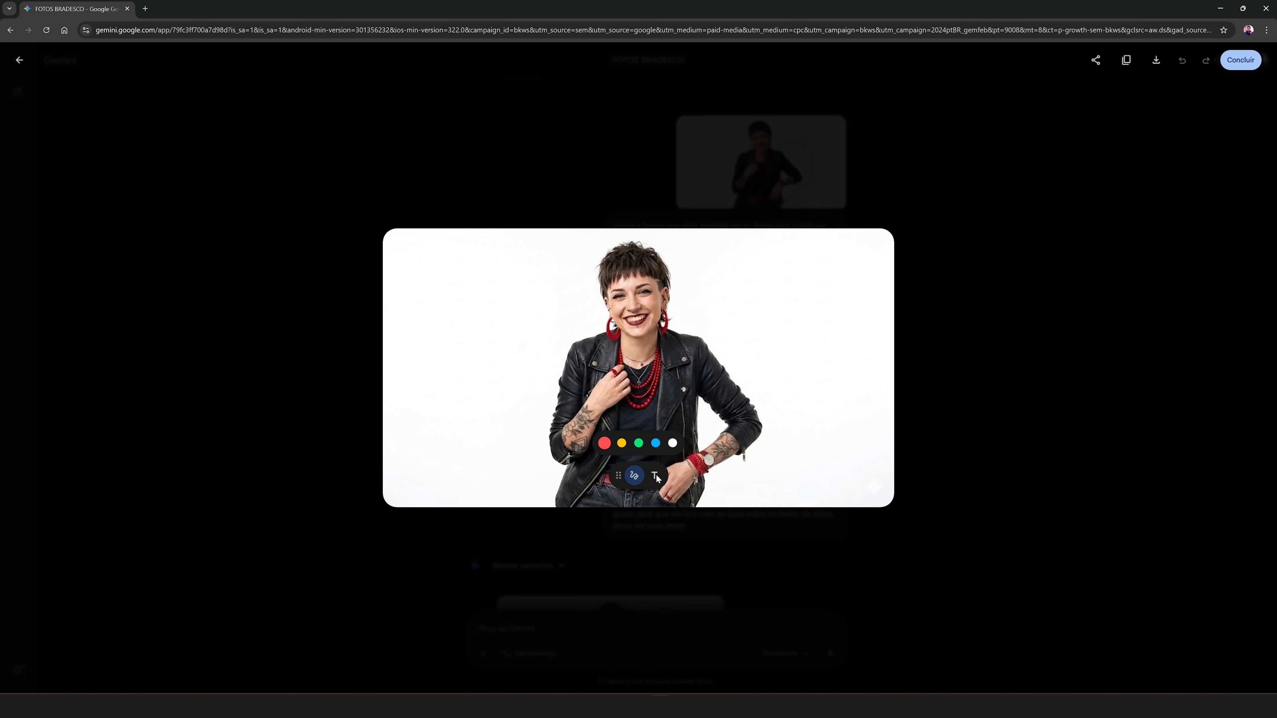
click(1047, 388)
Step: Highlight the follow-up prompt asking for both hands in the trouser pockets and a more upright posture to read it
scroll(600, 522, down, 2)
scroll(601, 521, down, 2)
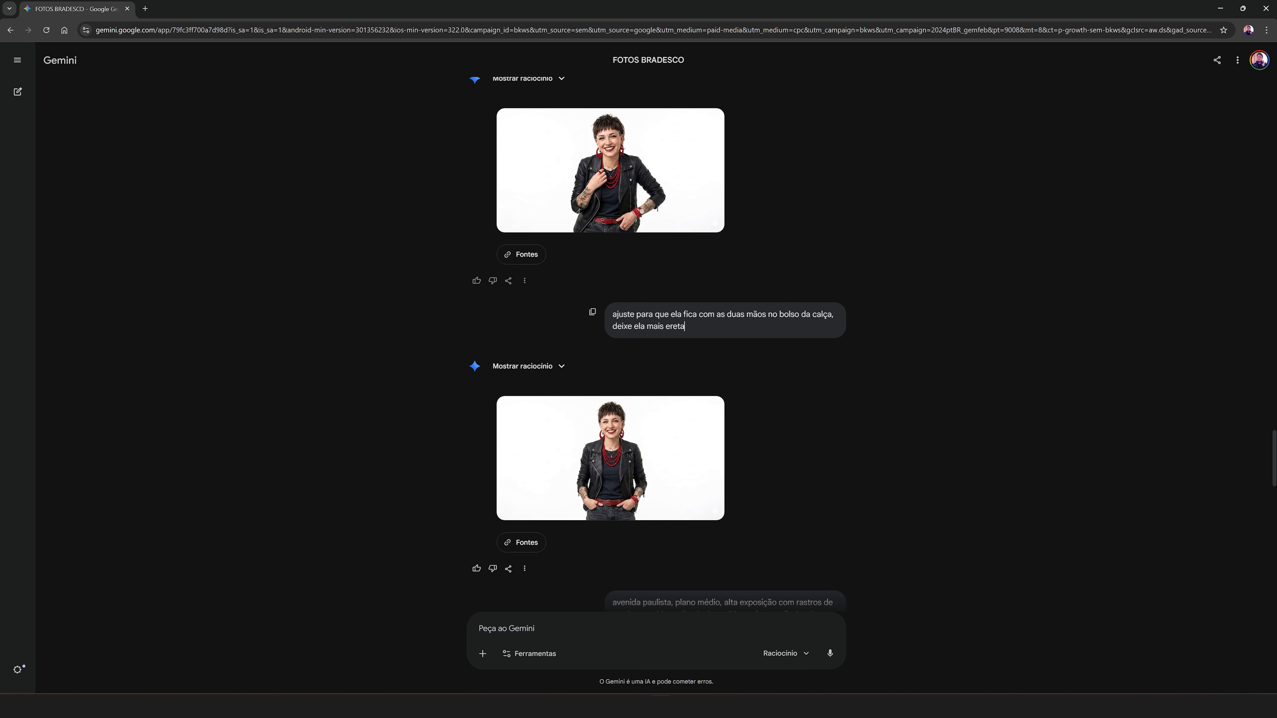
drag(692, 325, 608, 312)
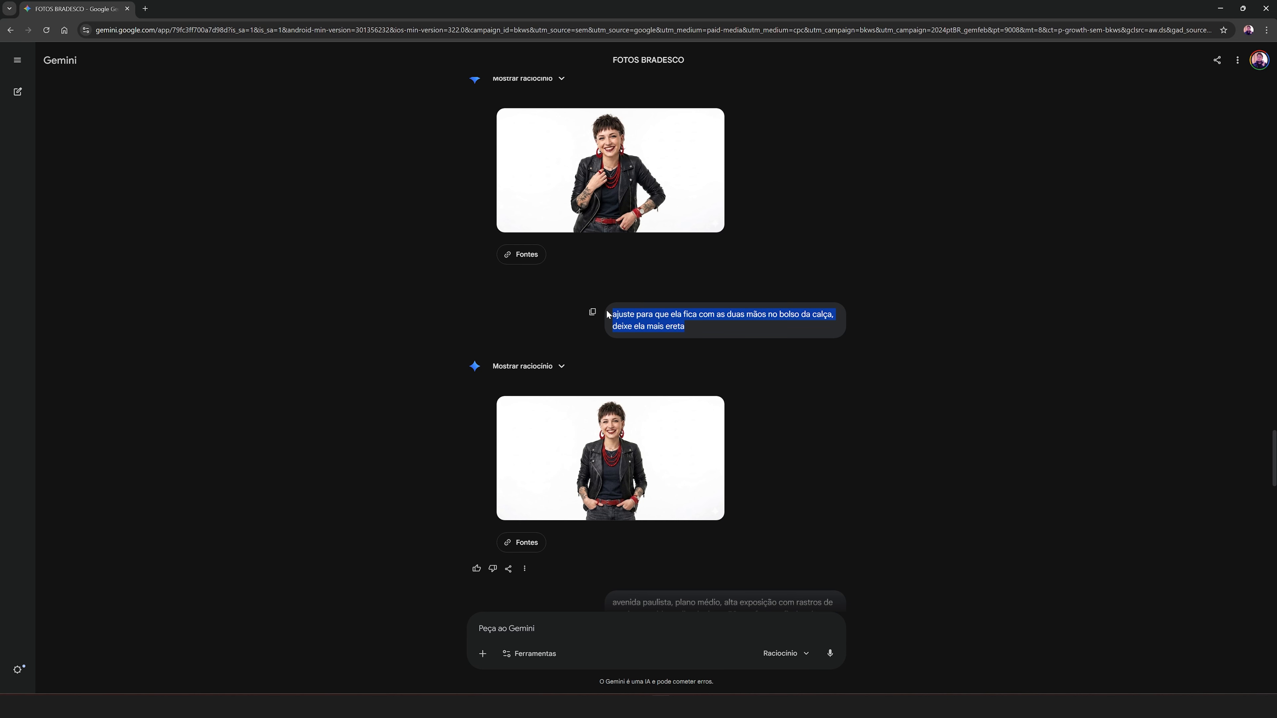
click(782, 483)
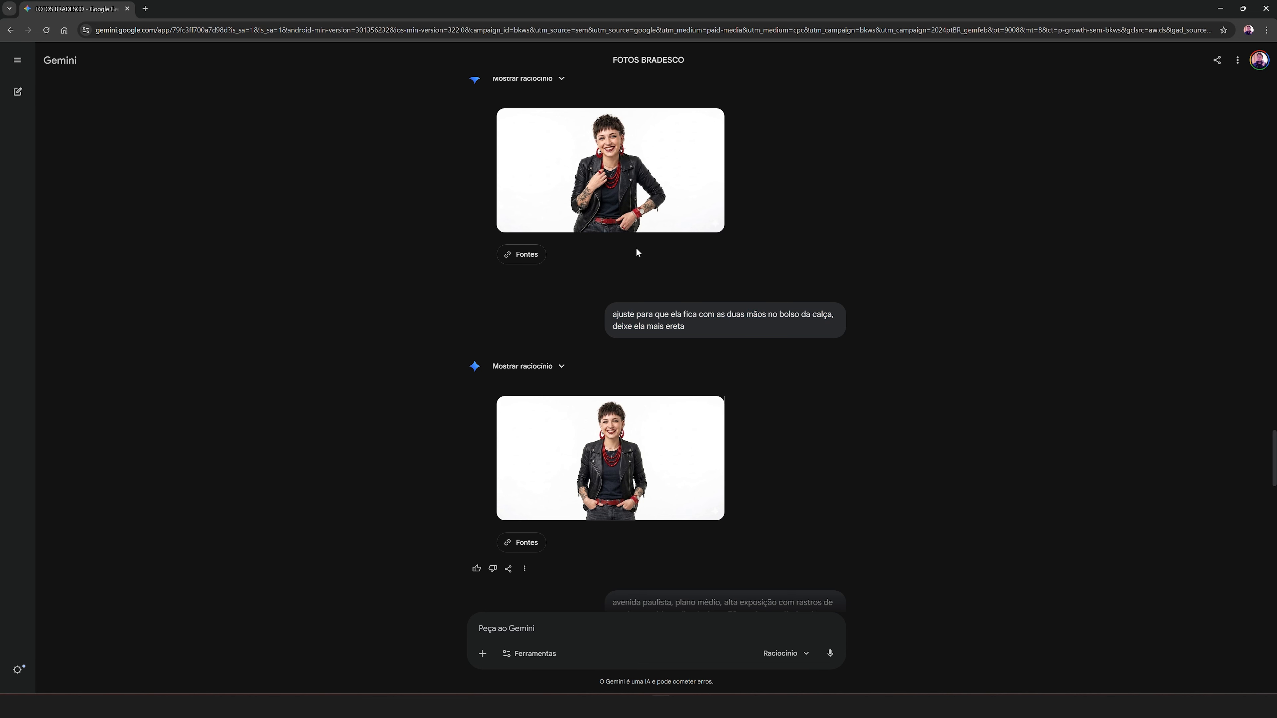
Step: Compare the one-hand-in-pocket portrait with the upright version with both hands in the pockets by viewing each enlarged
click(633, 172)
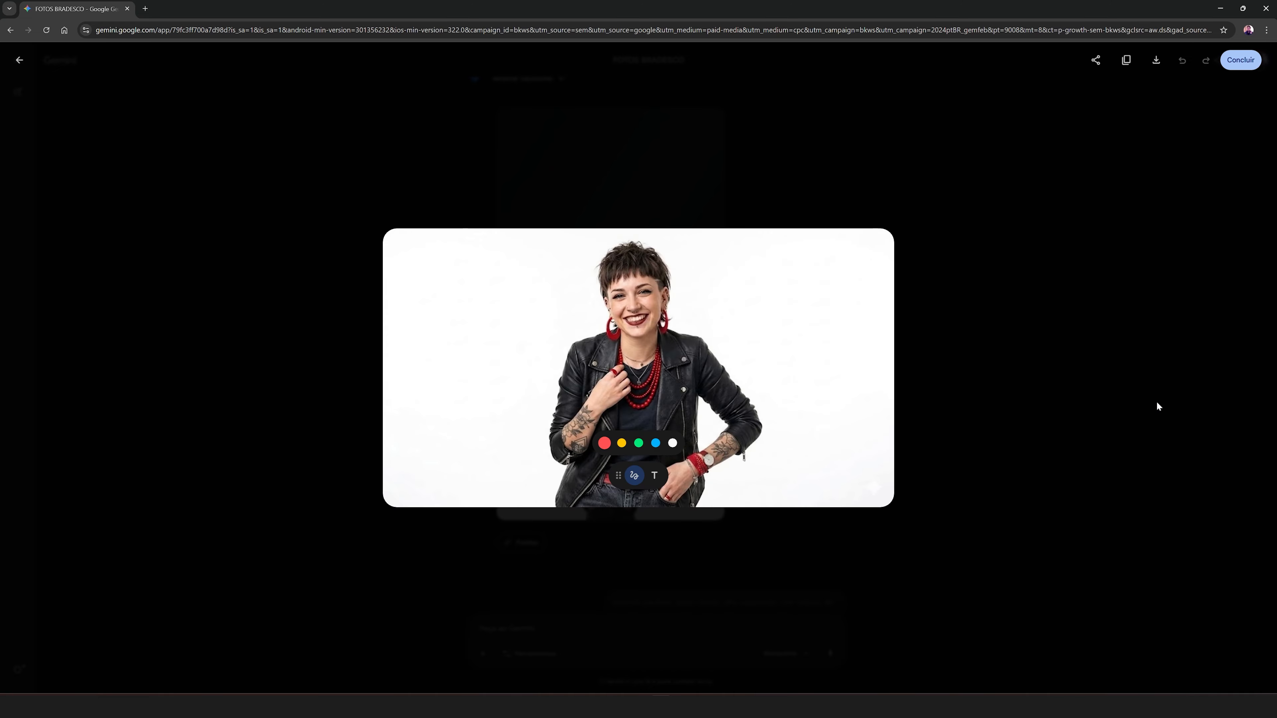
click(1048, 367)
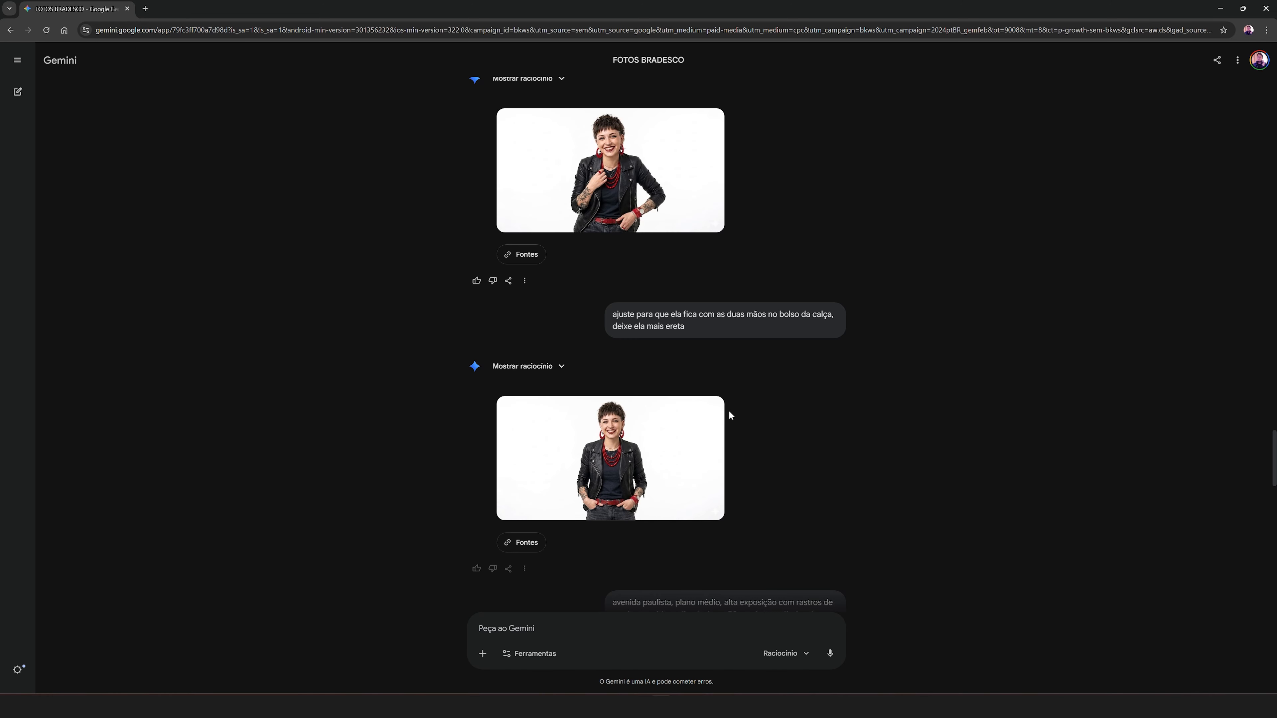
click(594, 440)
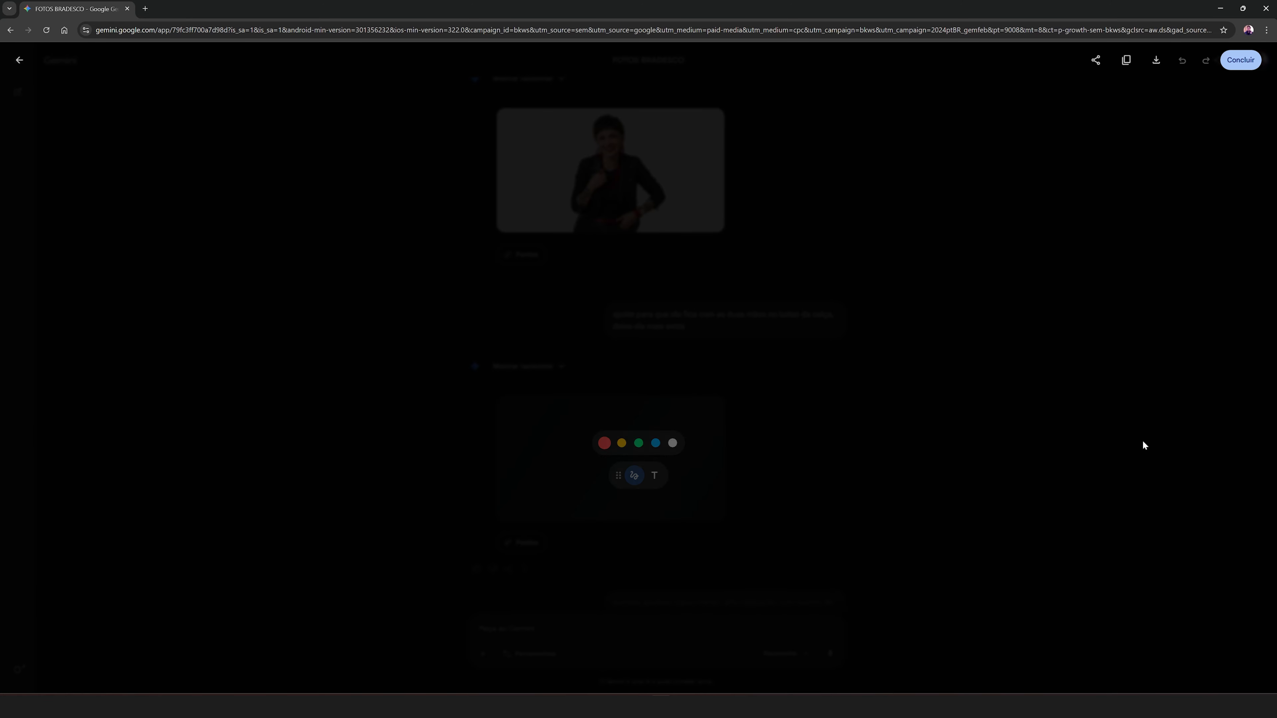
click(1069, 411)
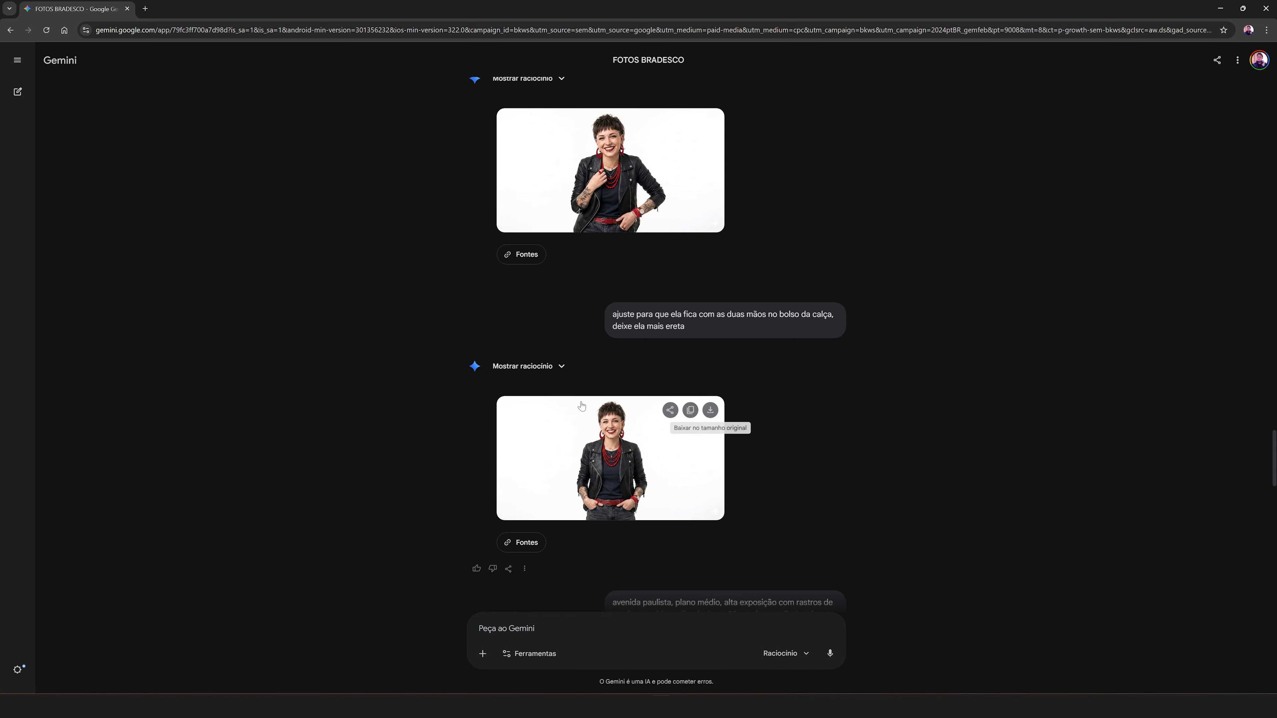
scroll(903, 433, down, 2)
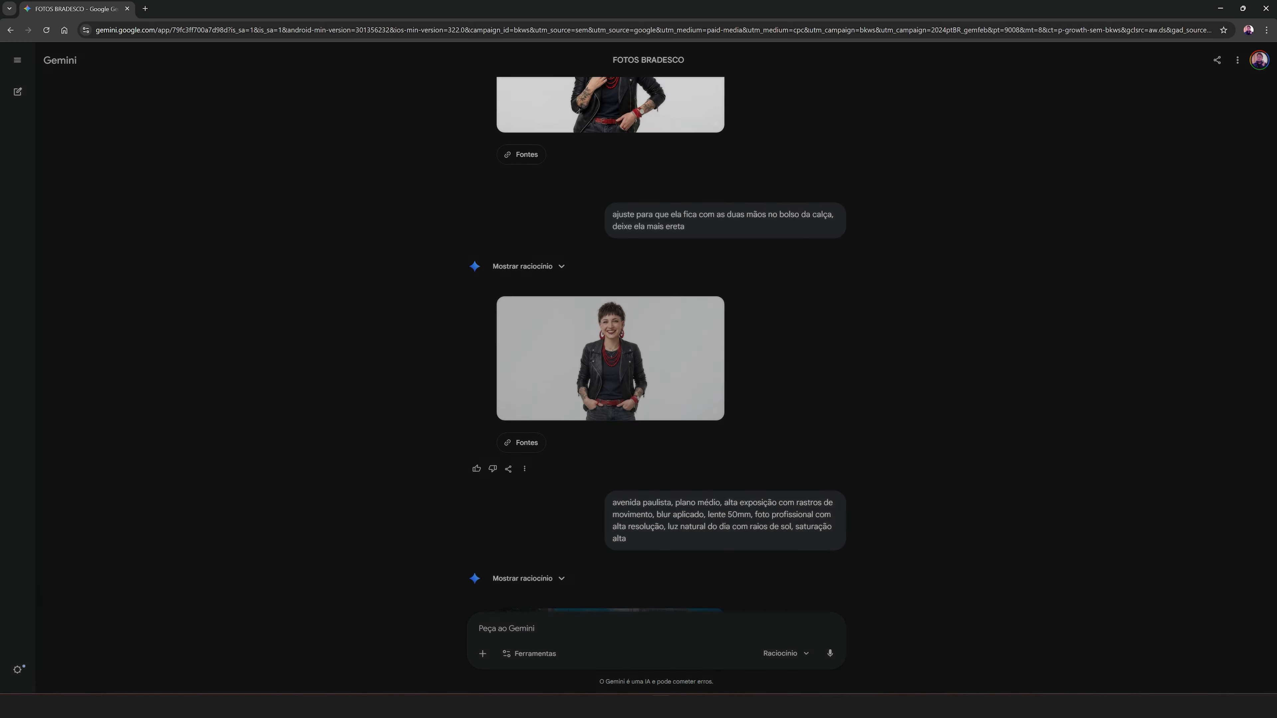
click(627, 358)
click(1015, 372)
Step: Revisit the arm adjustment prompt and its image, and continue to the Avenida Paulista prompts and generated street photos
scroll(945, 382, up, 2)
scroll(747, 240, up, 3)
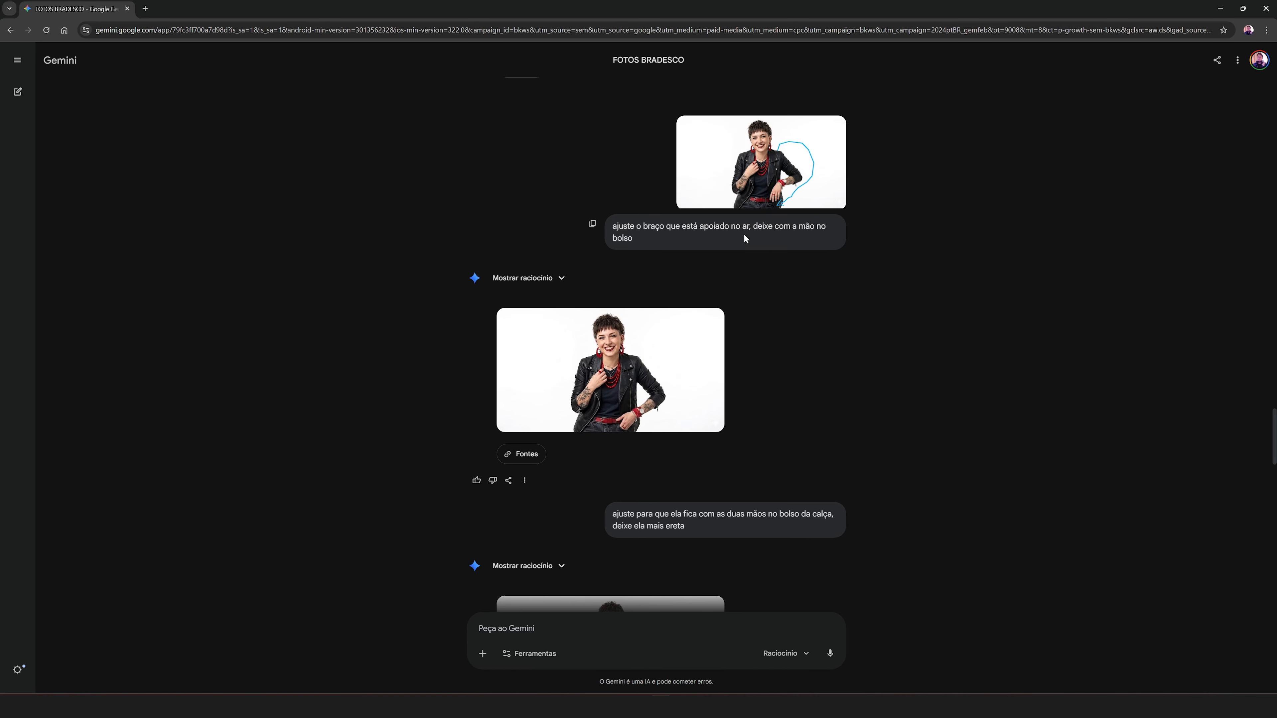
scroll(766, 533, down, 5)
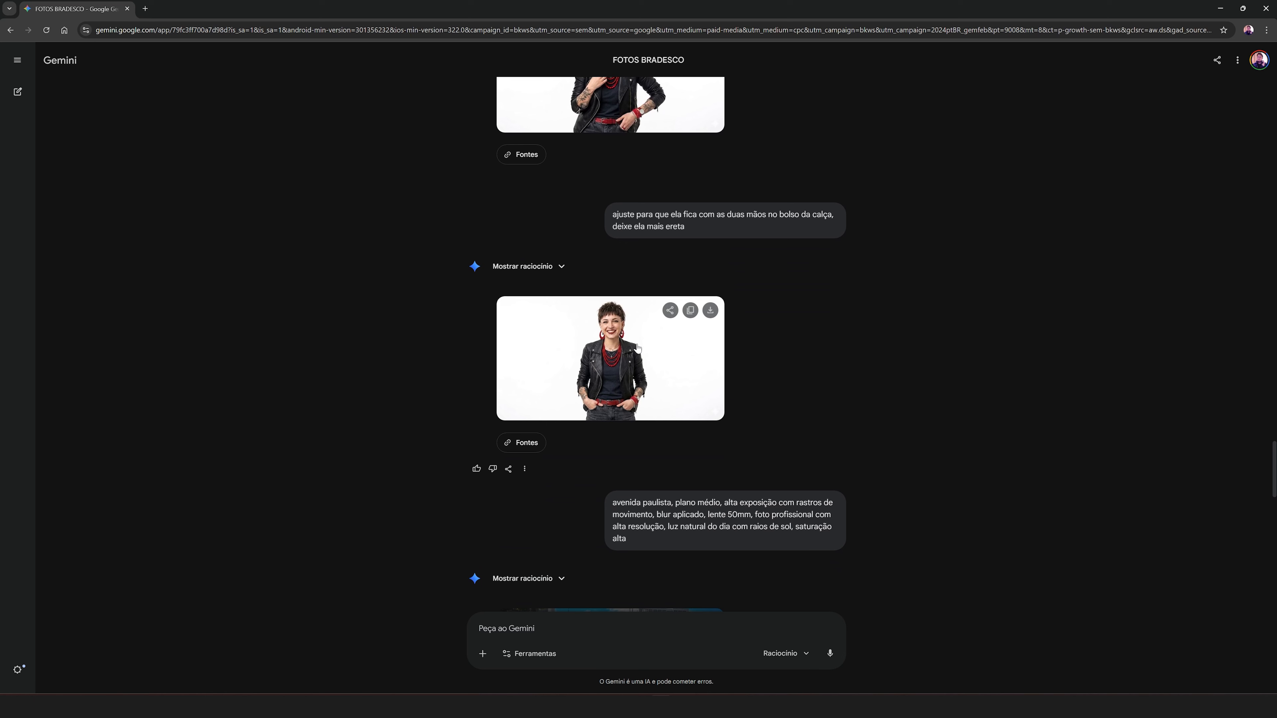
scroll(638, 347, down, 8)
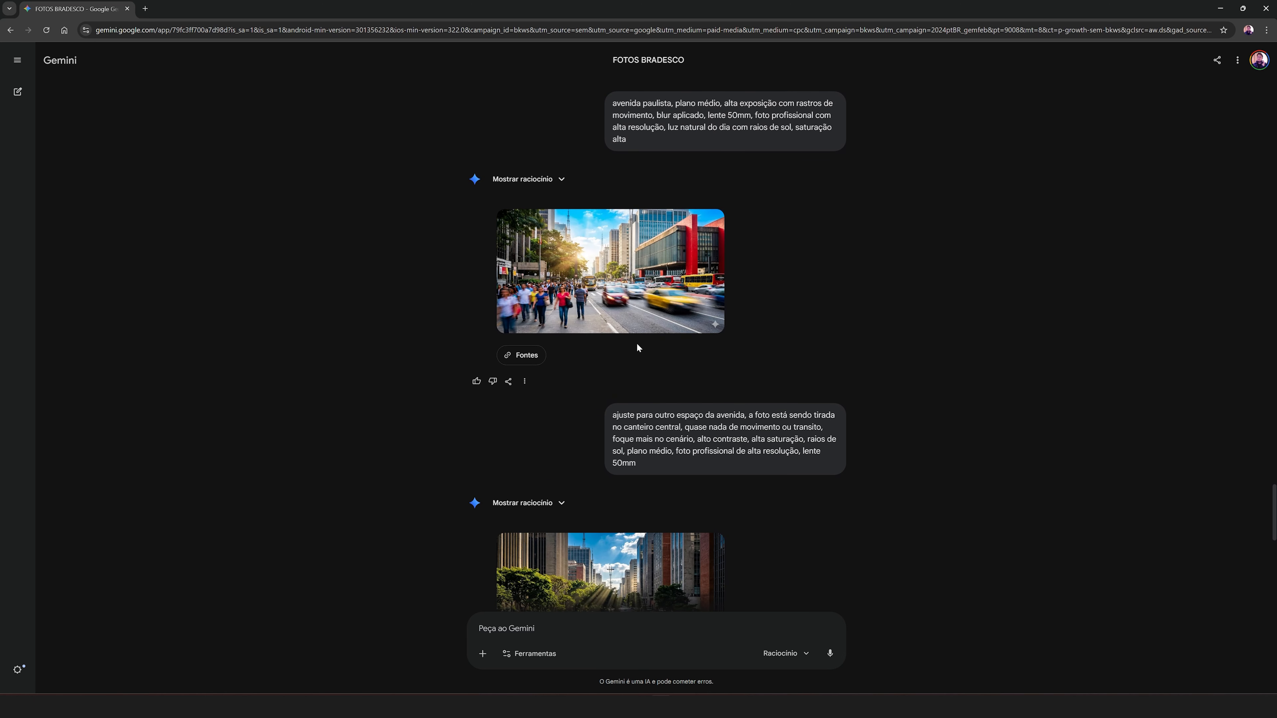
Step: Review the Avenida Paulista prompts and street photos through the eye-level version, and return to the conversation's first prompt
scroll(1013, 344, down, 2)
scroll(1013, 344, up, 3)
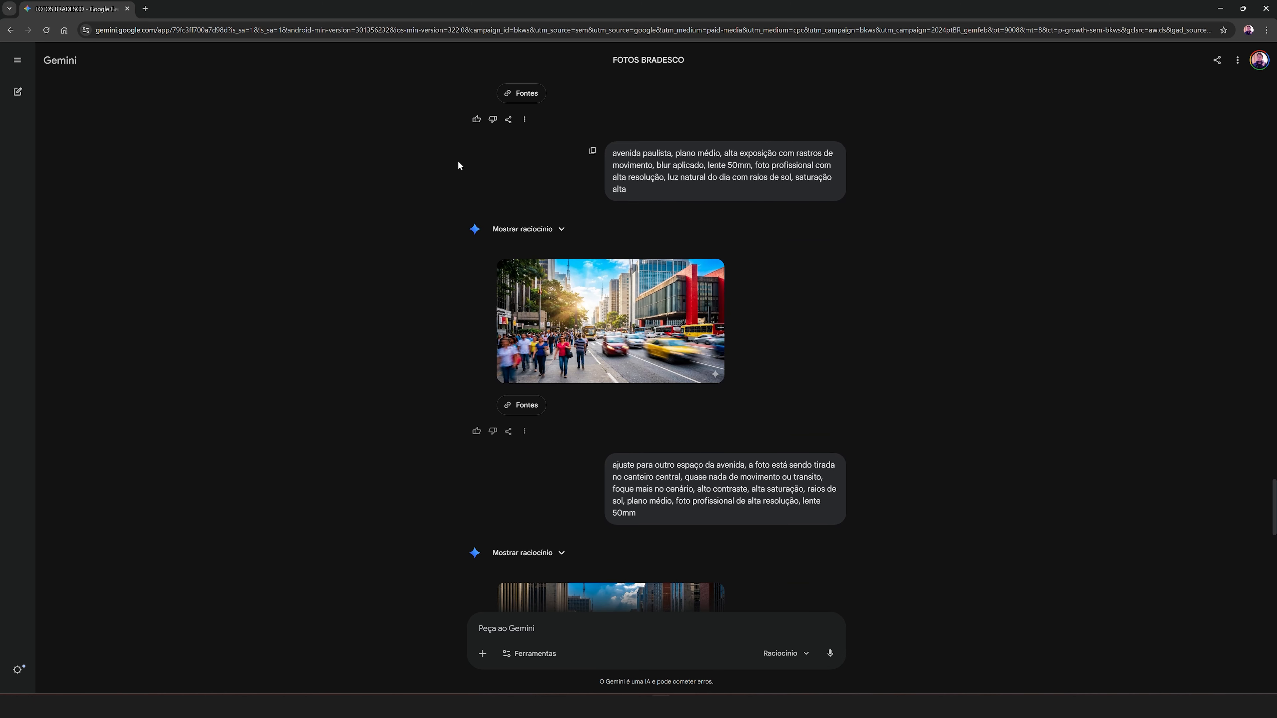
scroll(801, 347, down, 6)
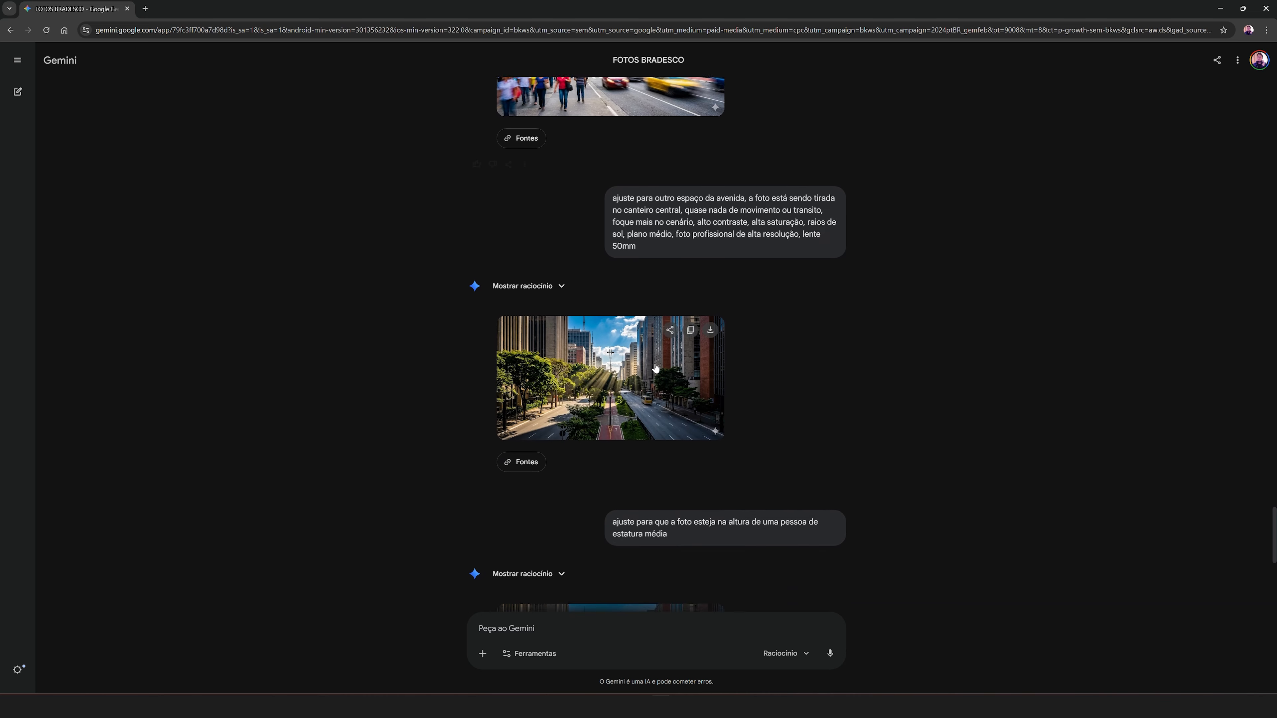
scroll(748, 355, down, 5)
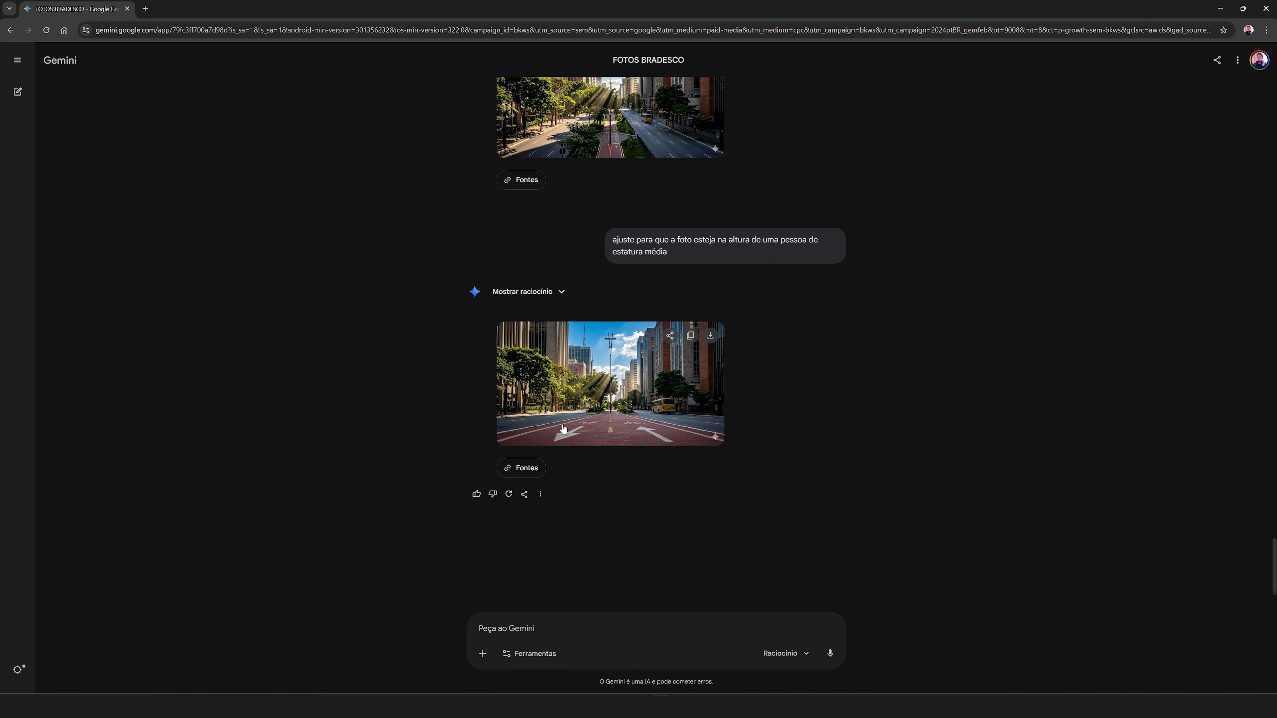
scroll(766, 377, up, 4)
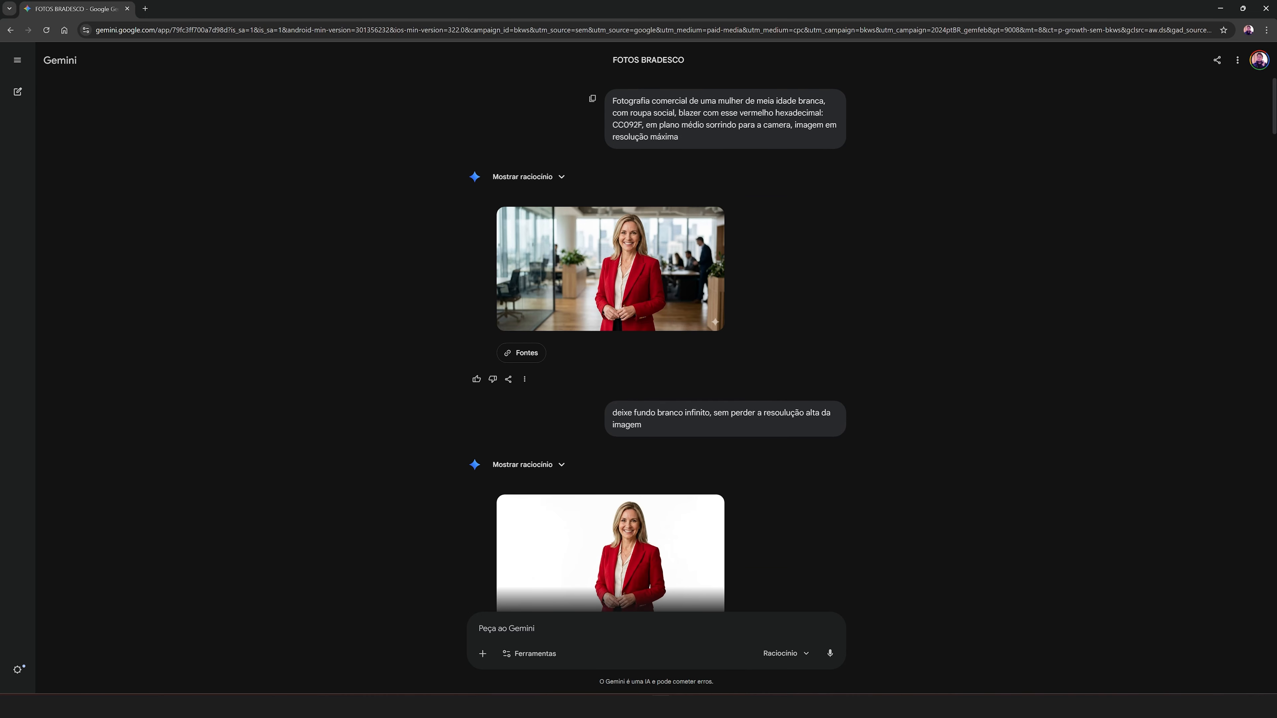
Step: Copy the first prompt for the woman in the red blazer and resubmit it with ", fundo branco infinito" added
click(592, 98)
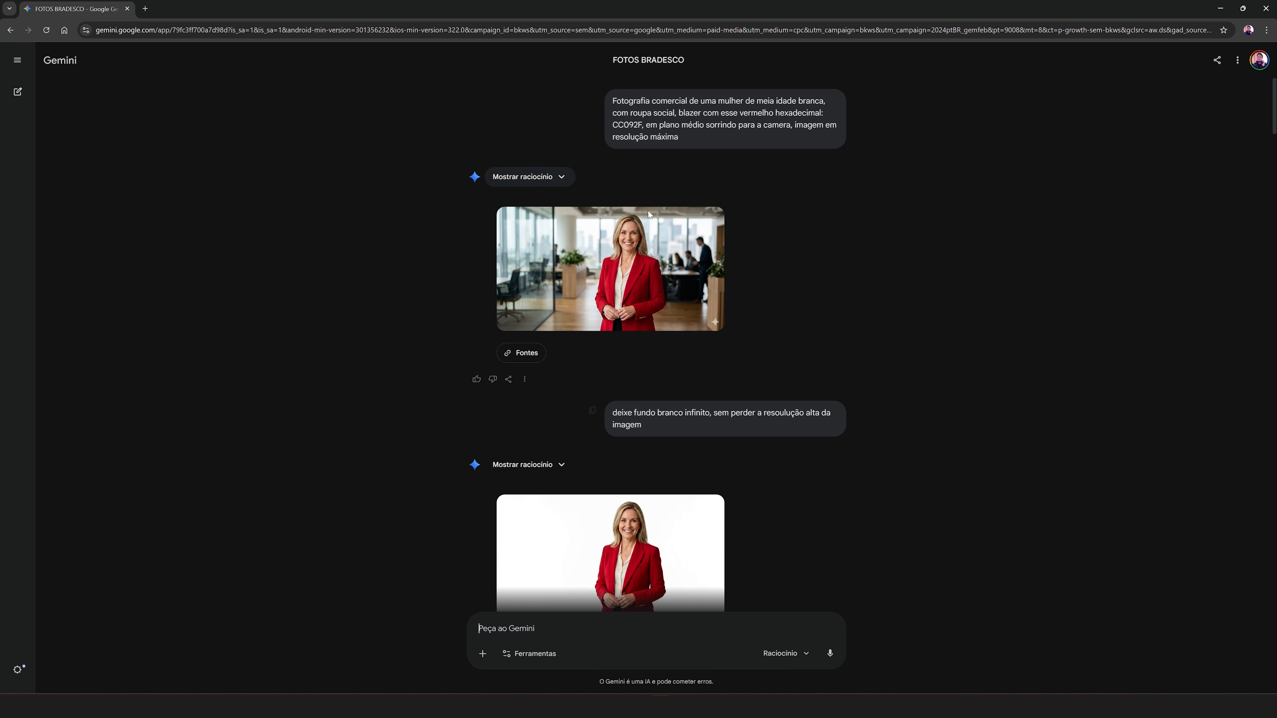
click(591, 100)
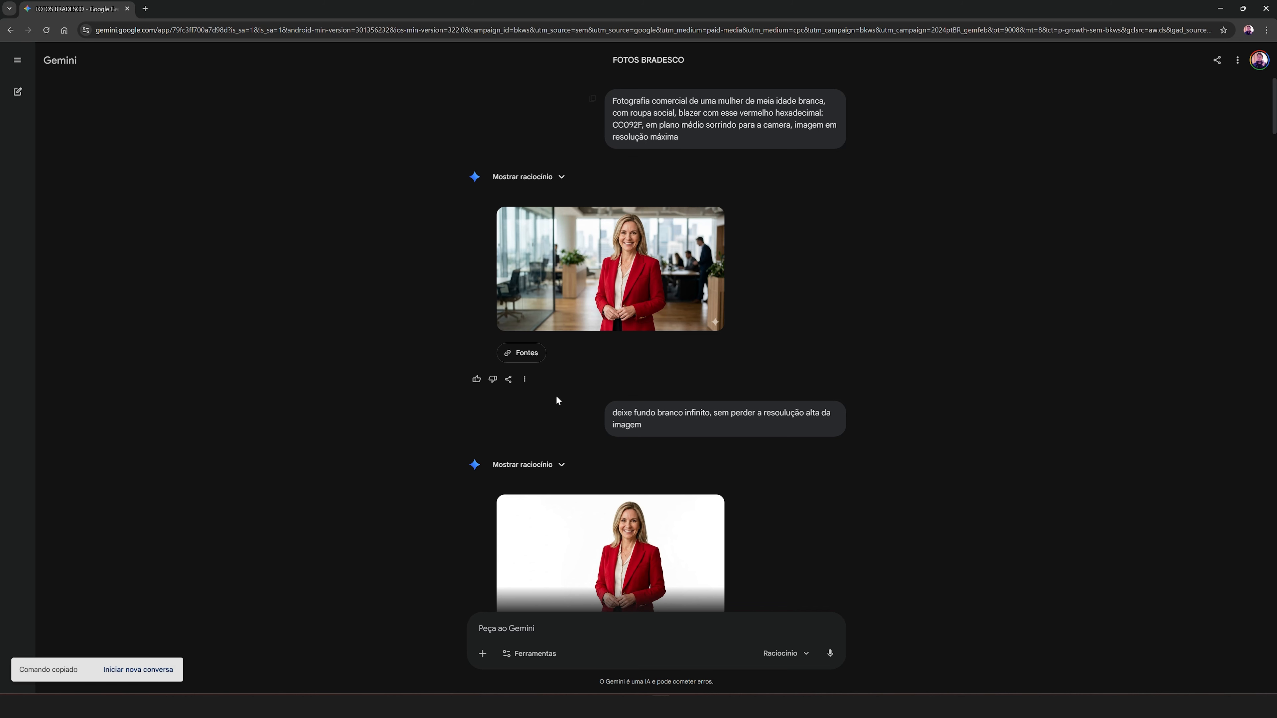
click(470, 636)
key(ctrl+v)
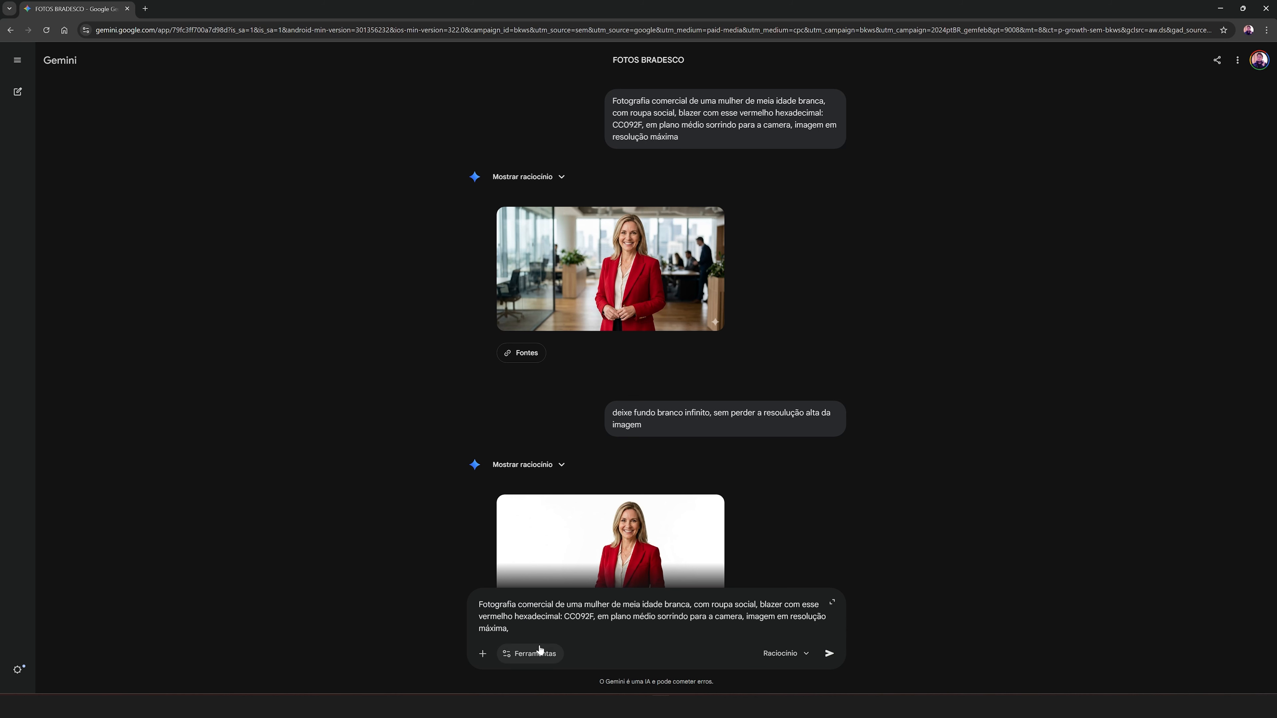
text(, fundo branco infinito)
key(Return)
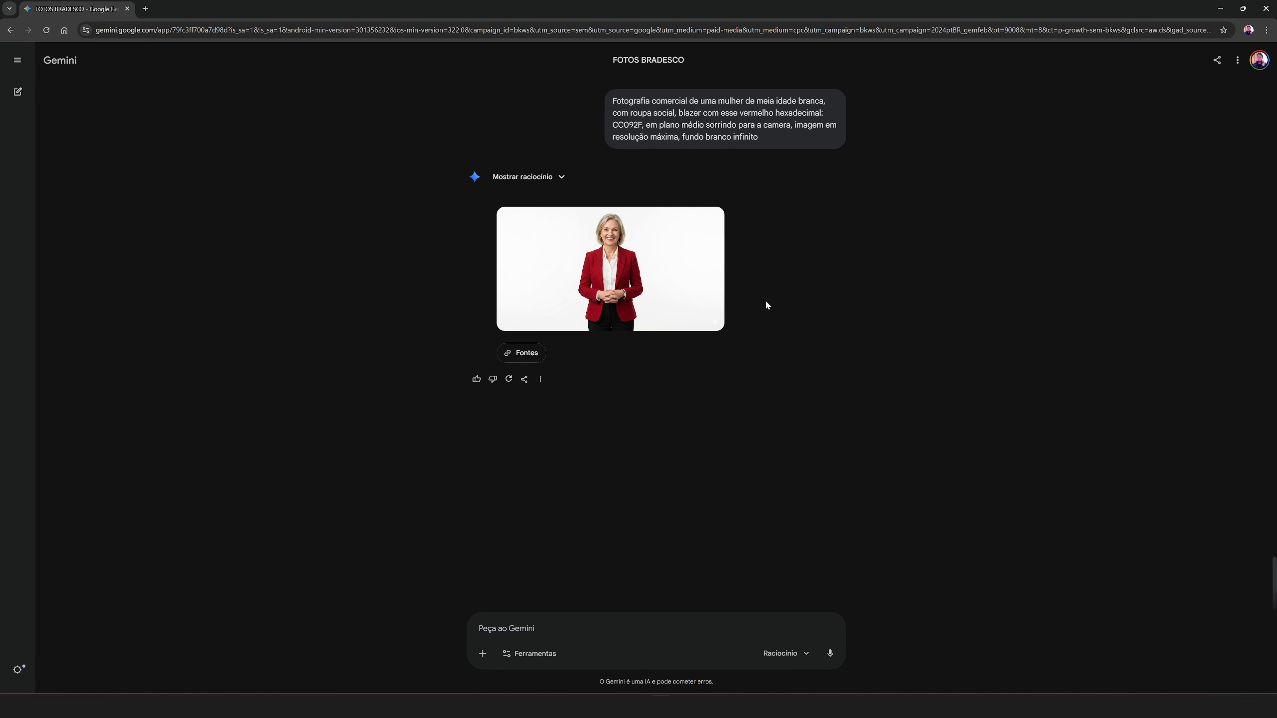
Step: View the newly generated white-background portrait enlarged and download it
click(563, 269)
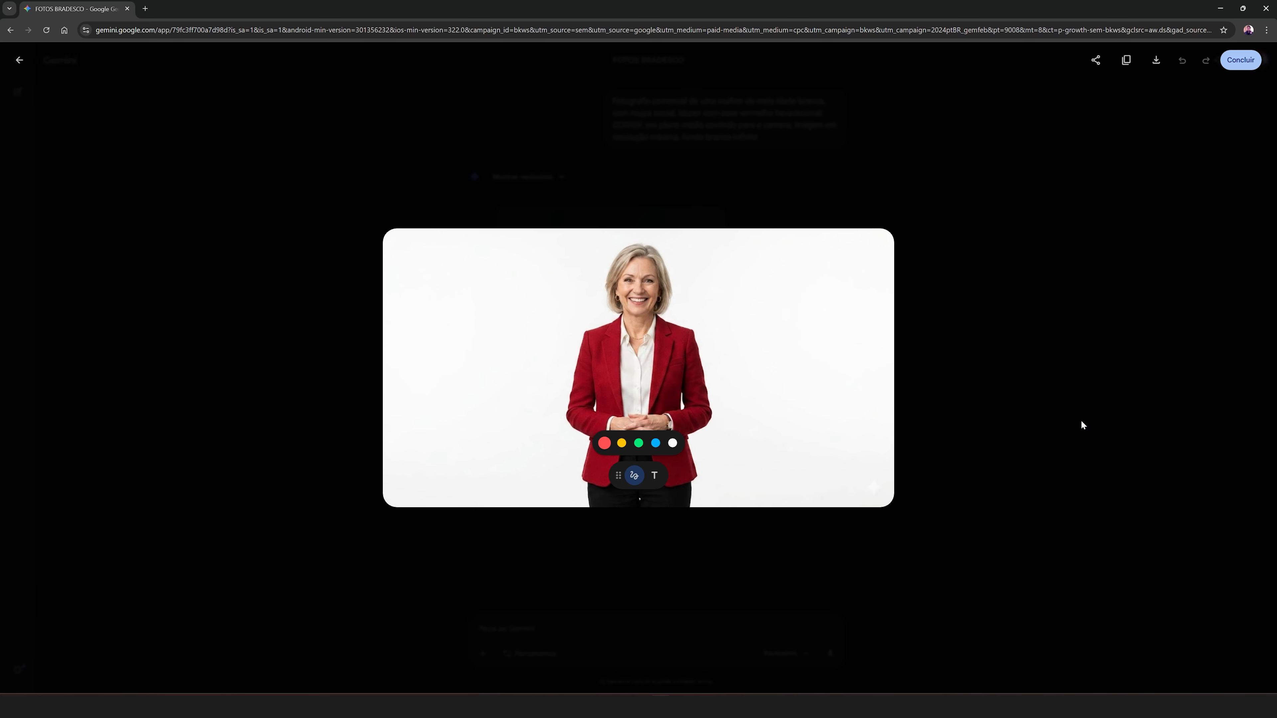
click(1083, 416)
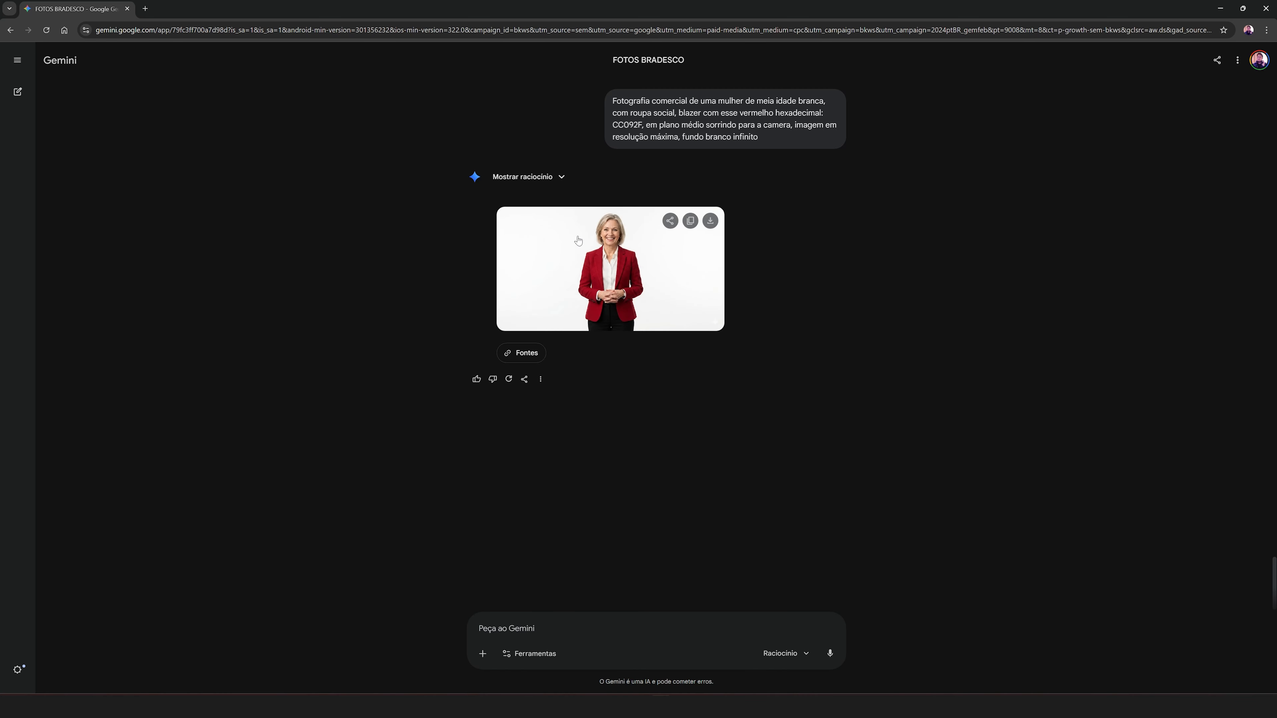
click(710, 222)
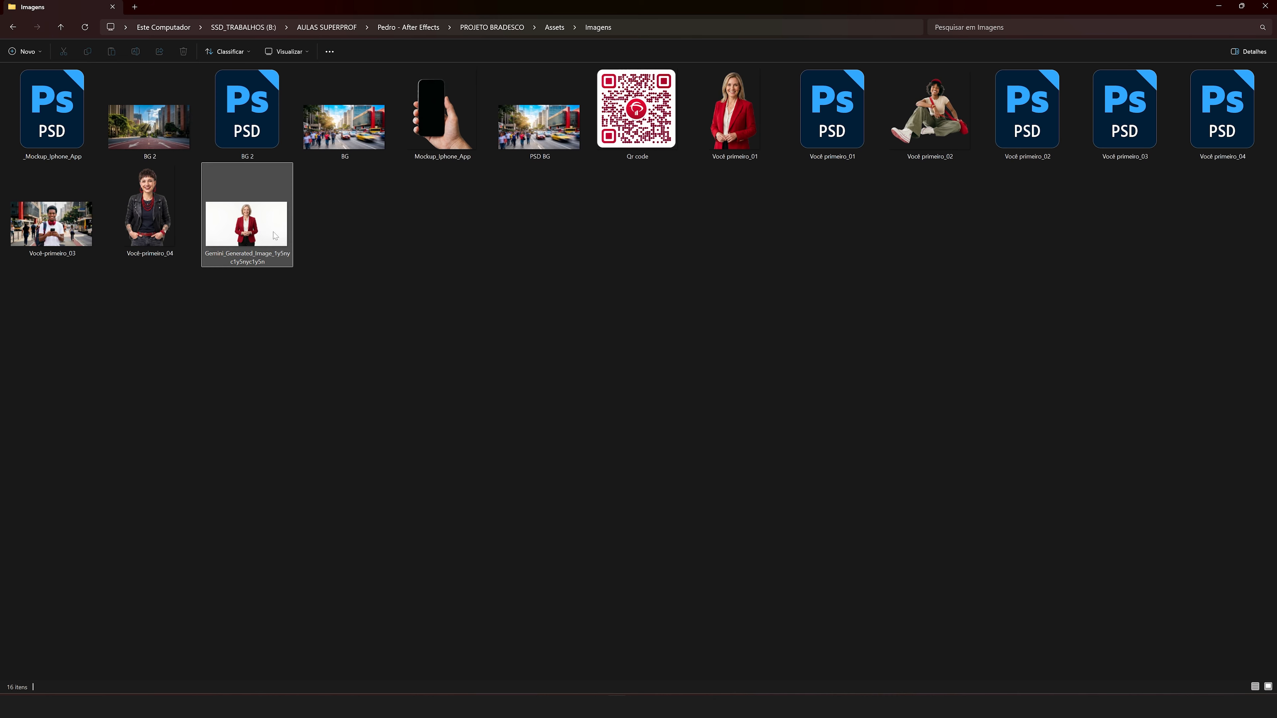
Step: Open the downloaded Gemini portrait from the Imagens folder in Adobe Photoshop 2026
click(275, 235)
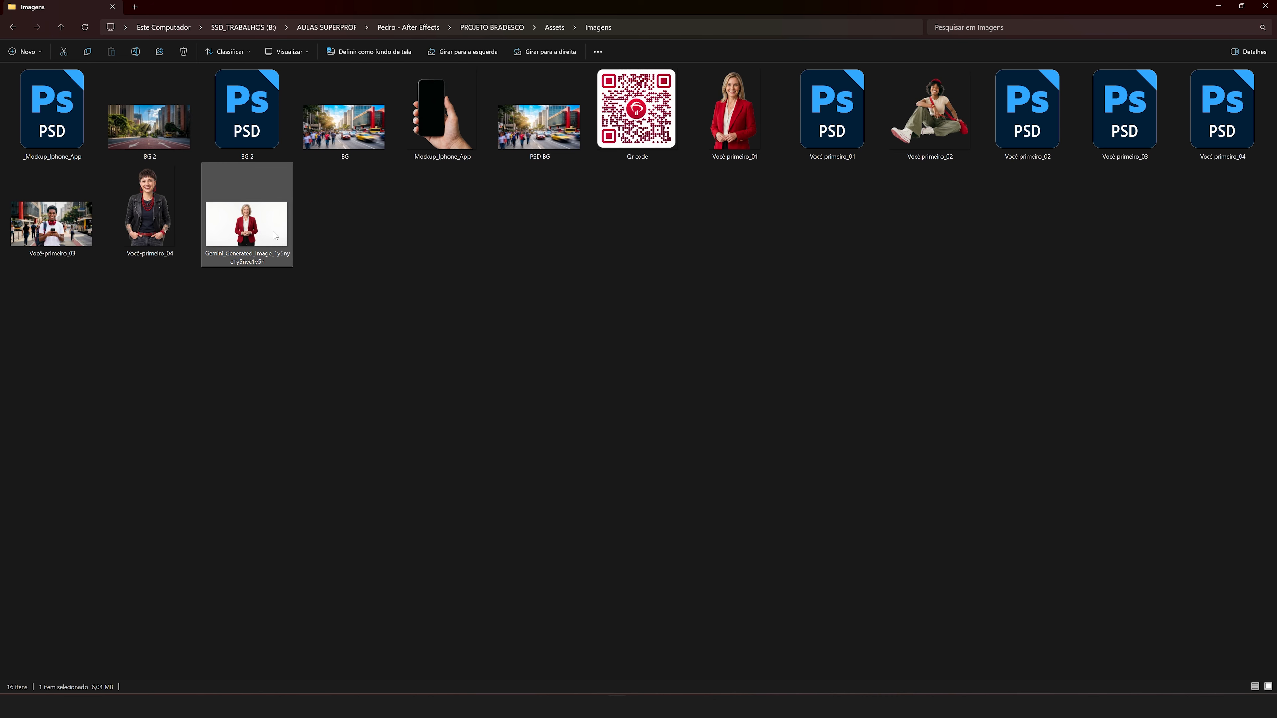
right_click(274, 236)
click(247, 226)
right_click(246, 226)
mouse_move(322, 286)
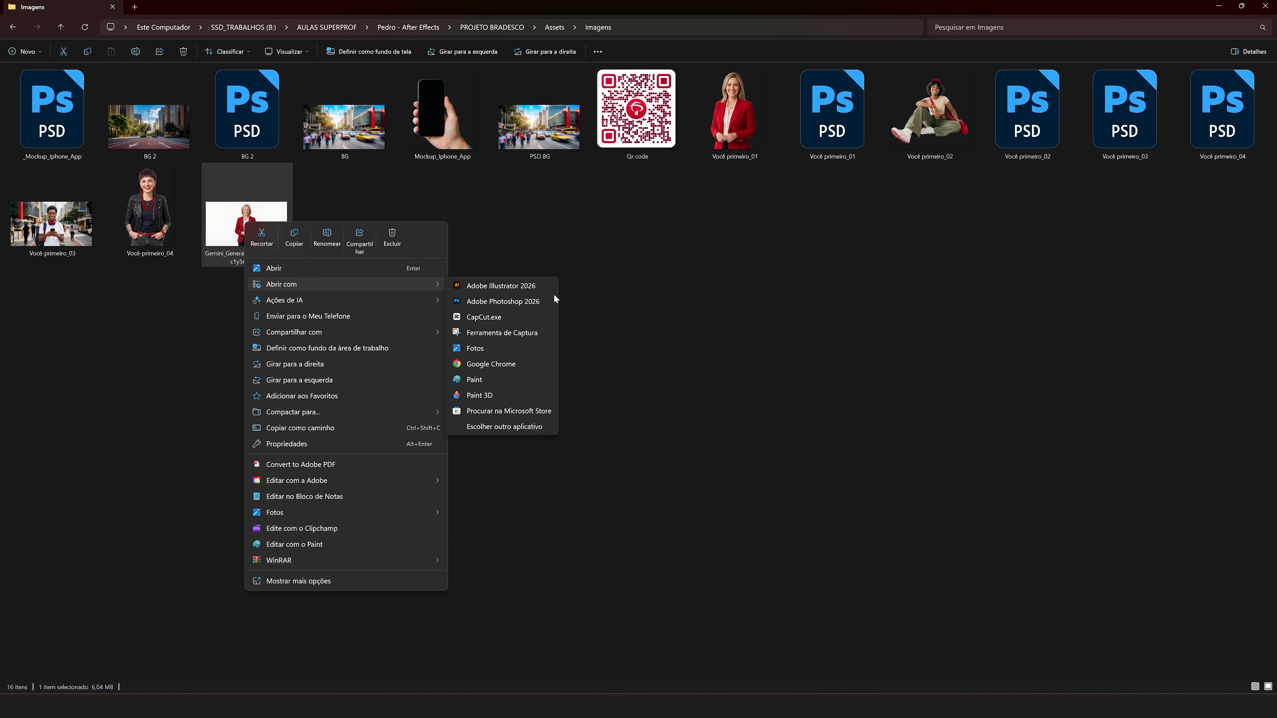
click(516, 301)
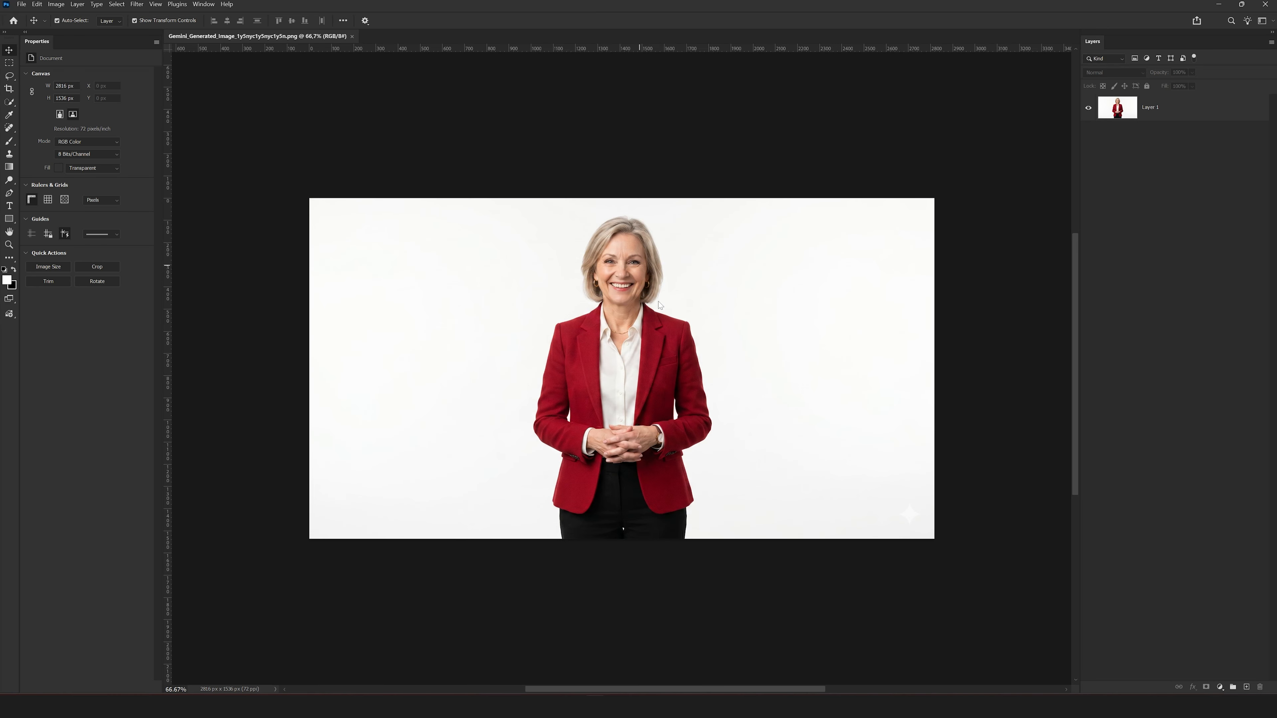
Step: Select the woman as the subject of the portrait layer and turn the selection into a layer mask
scroll(553, 357, left, 1)
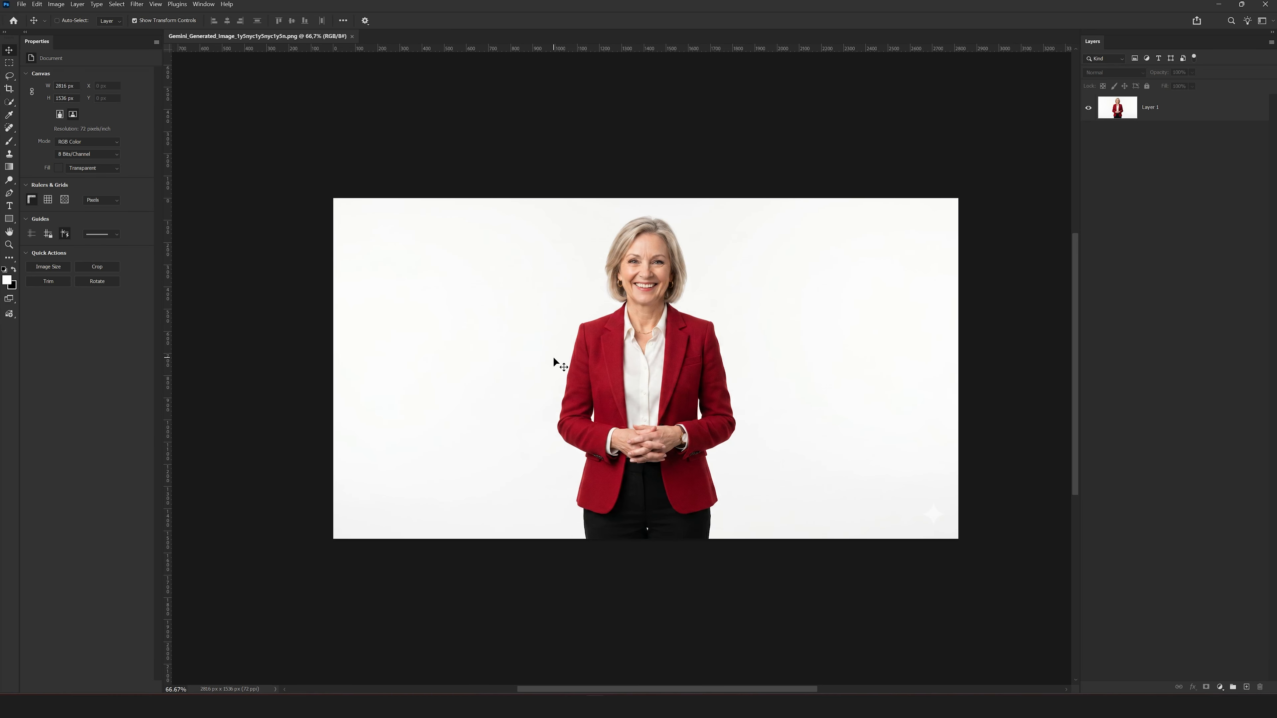
ctrl+click(669, 427)
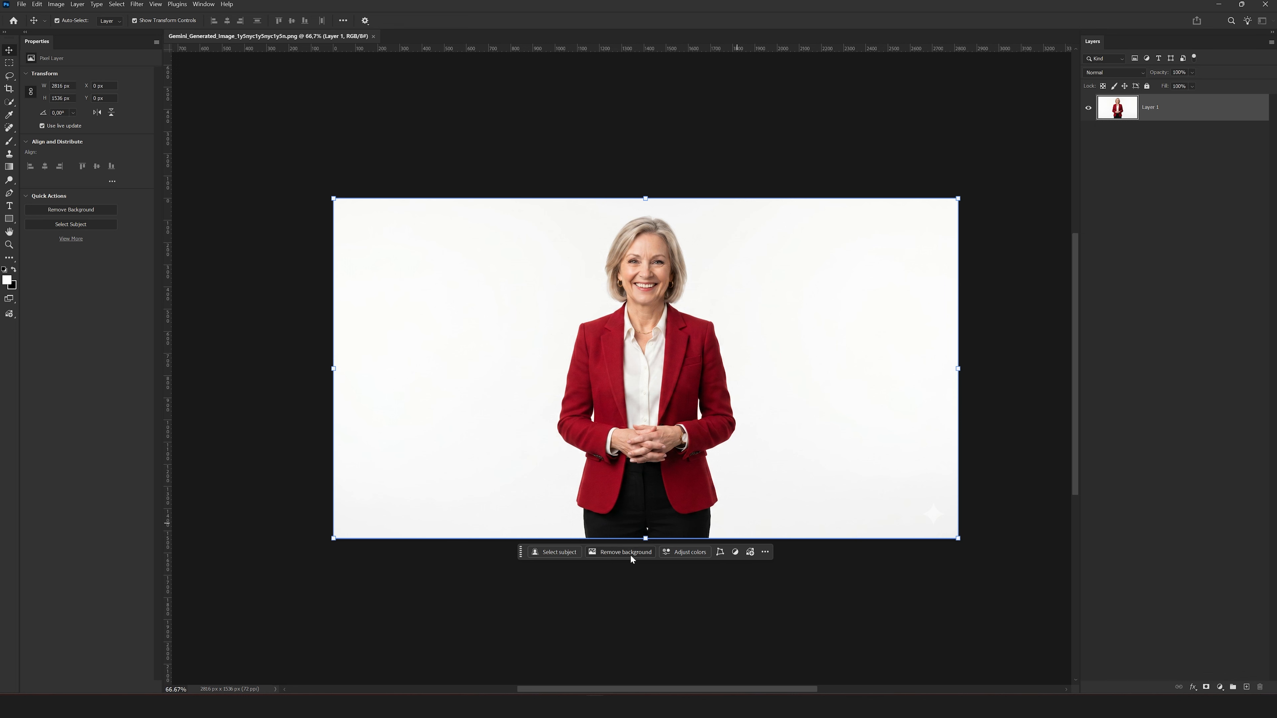
click(561, 552)
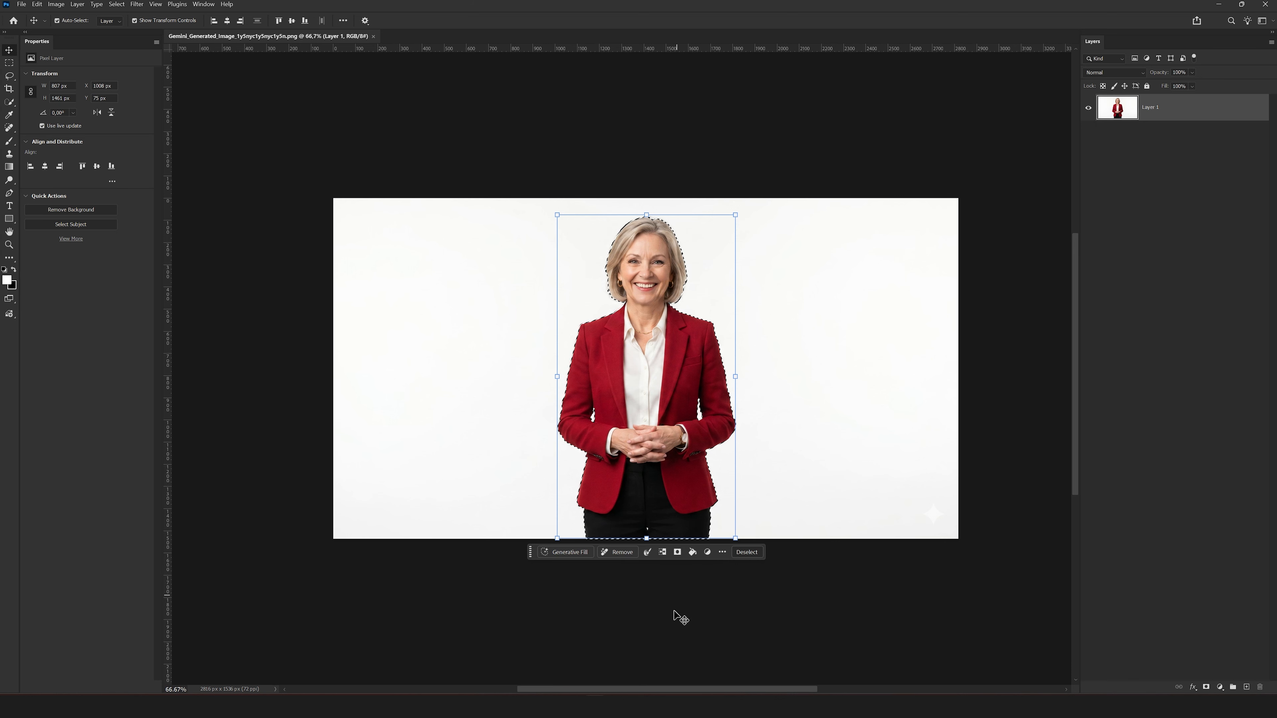
click(677, 553)
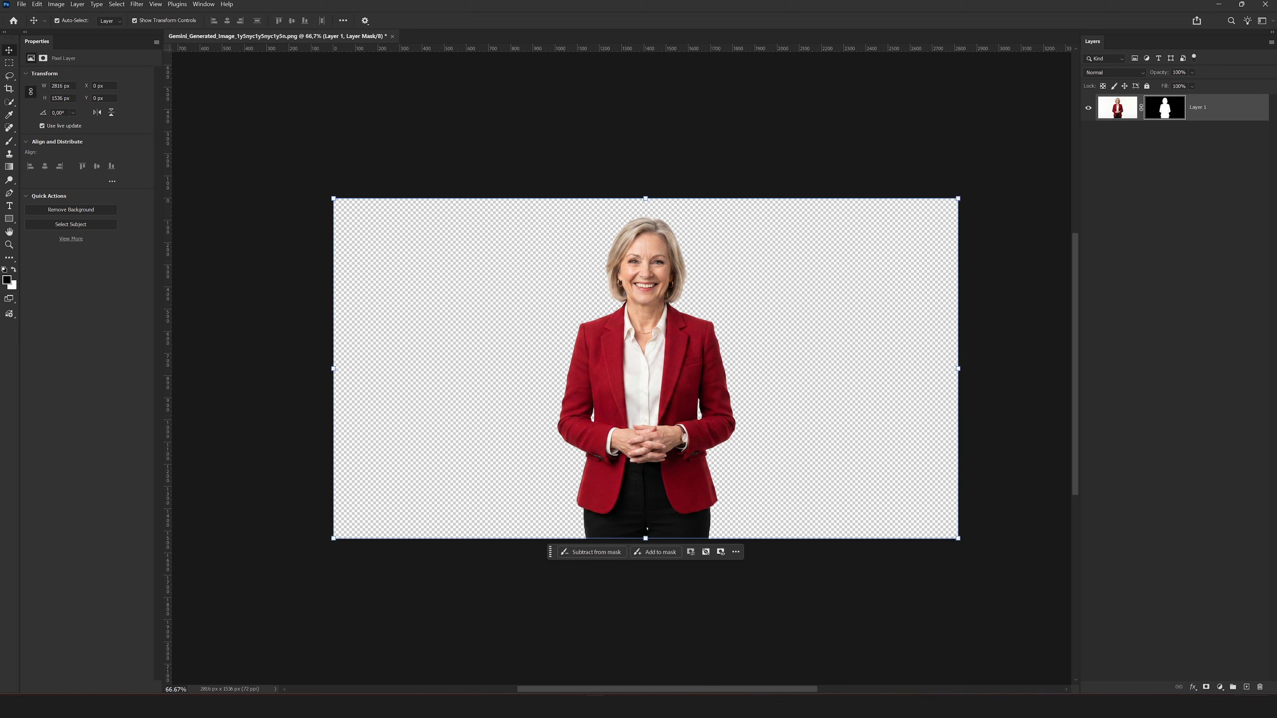
Step: Add a new layer beneath the masked portrait and fill it with black
click(1245, 688)
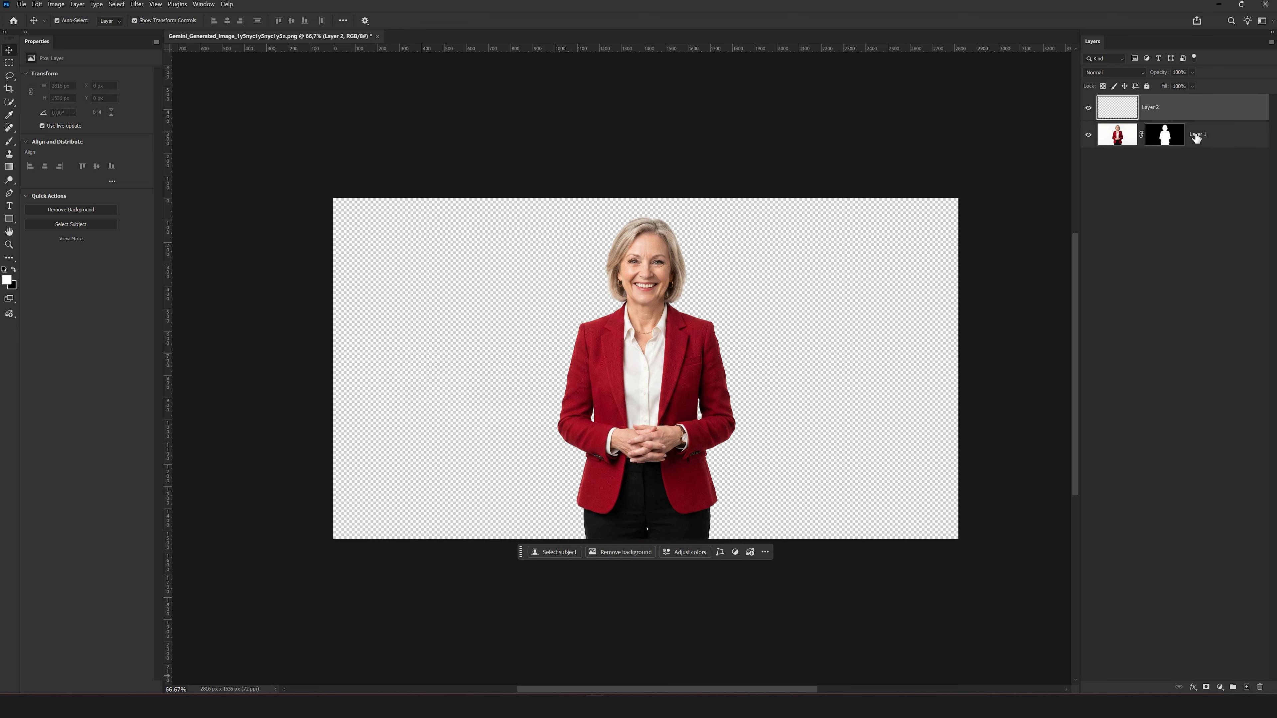
drag(1193, 109, 1190, 161)
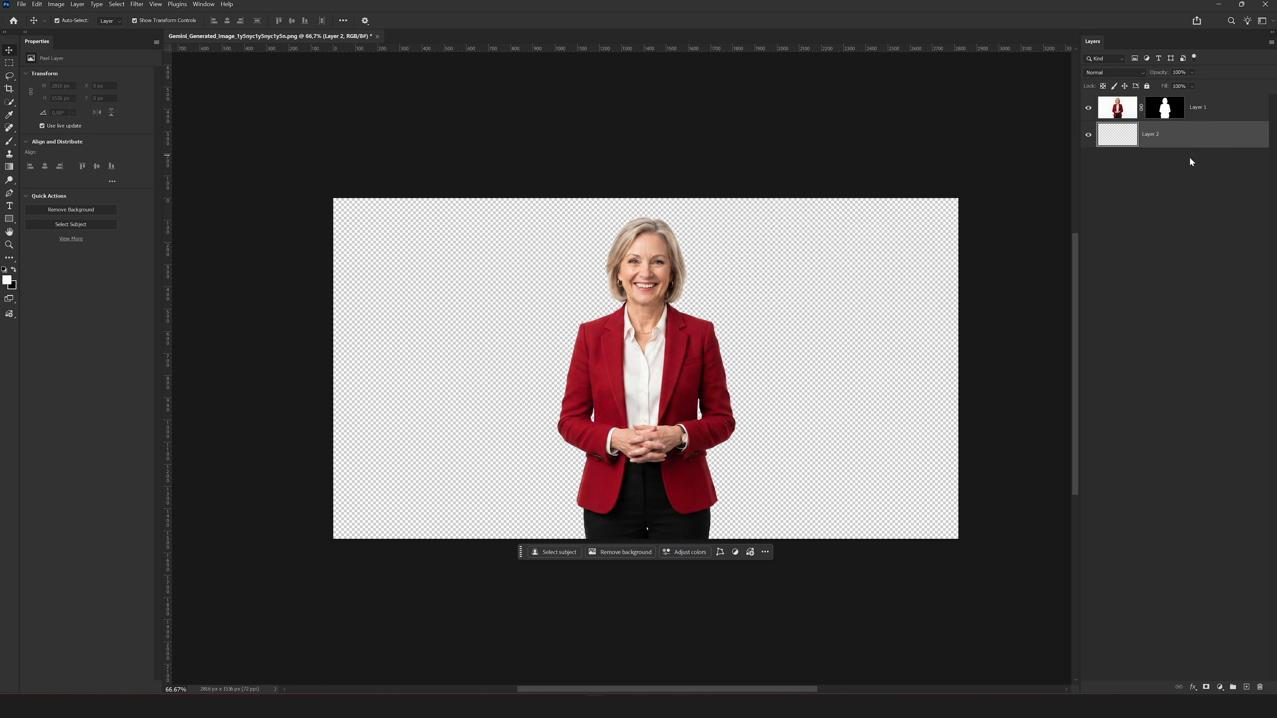
key(ctrl+BackSpace)
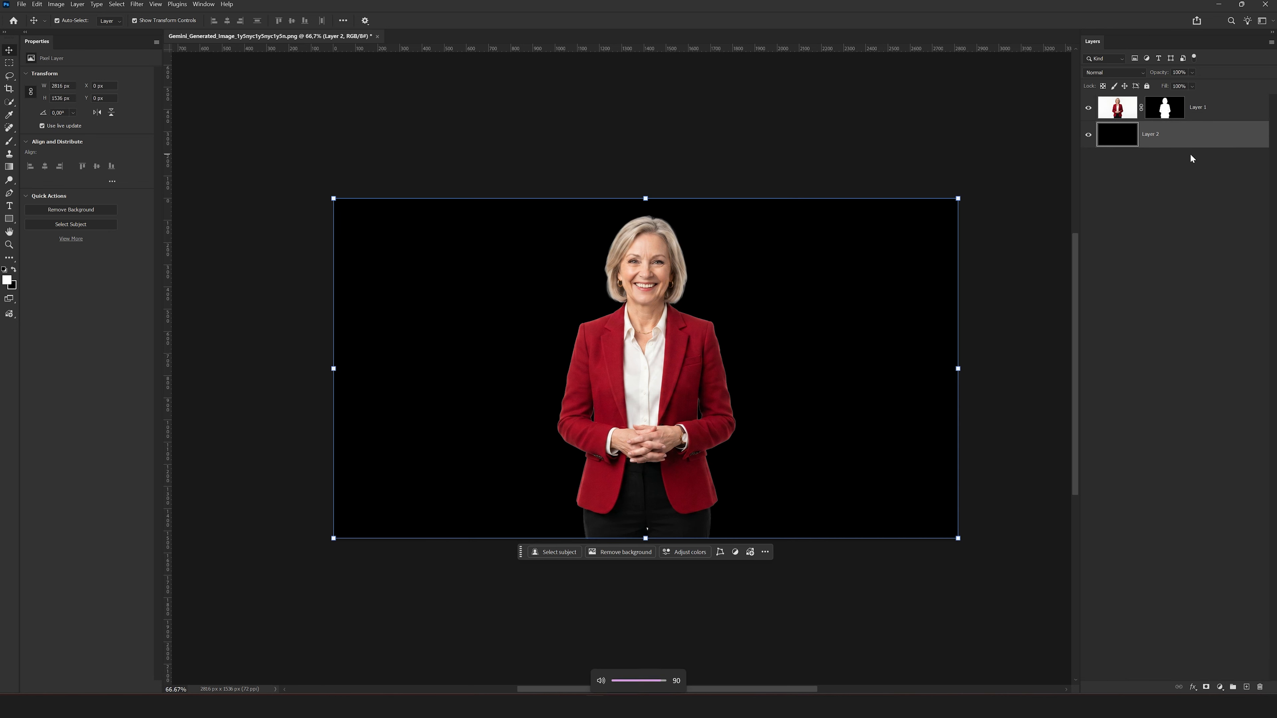
click(1042, 333)
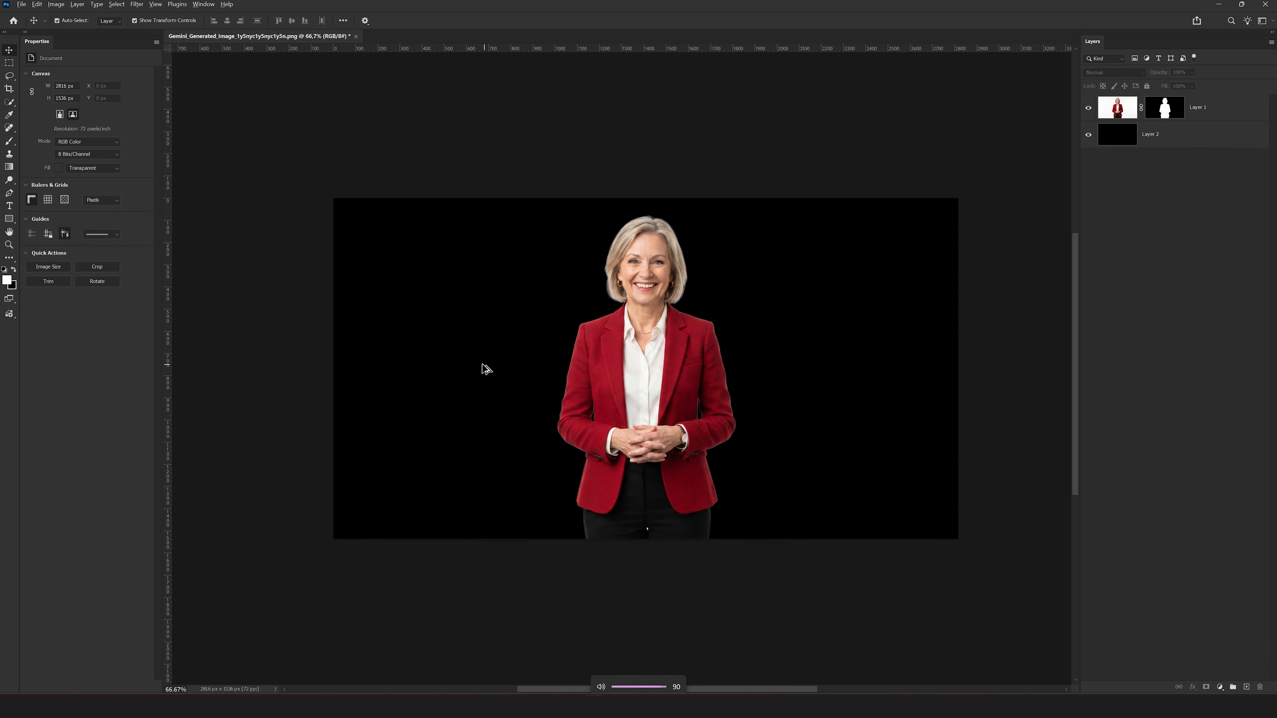
Step: Inspect the edges of the woman's cutout against the black background
scroll(513, 358, up, 2)
scroll(656, 409, up, 2)
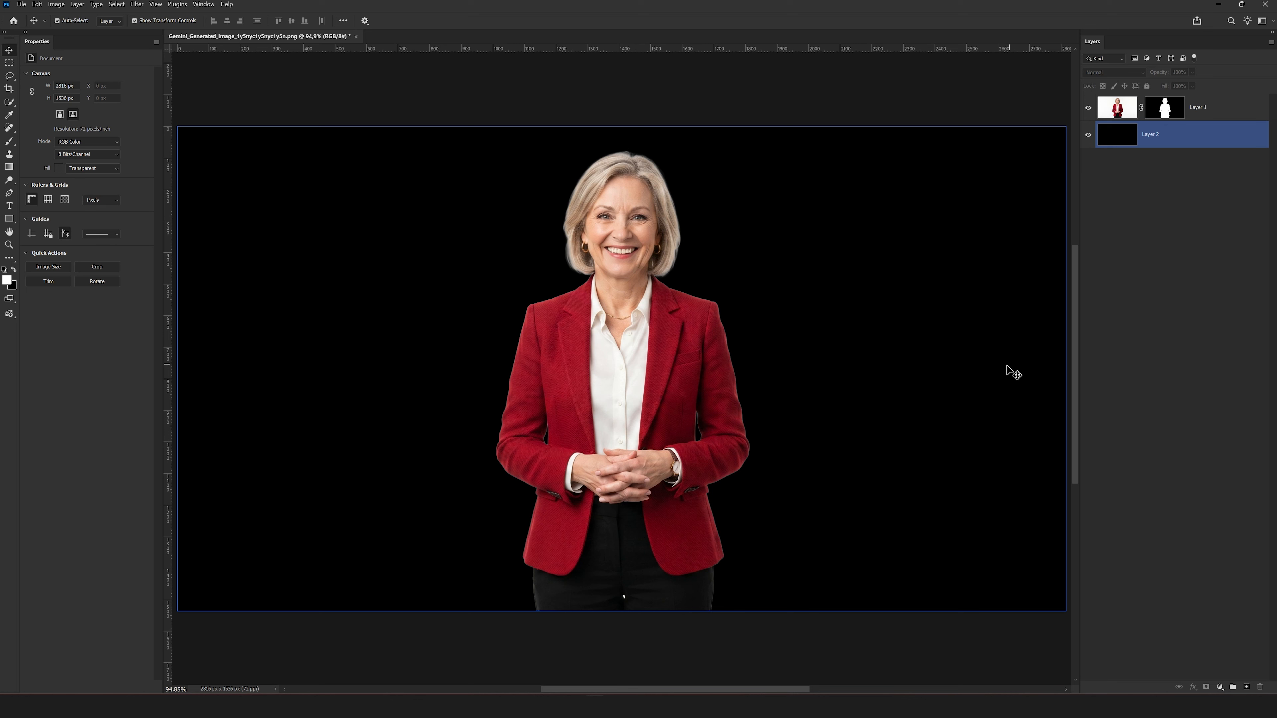
click(714, 486)
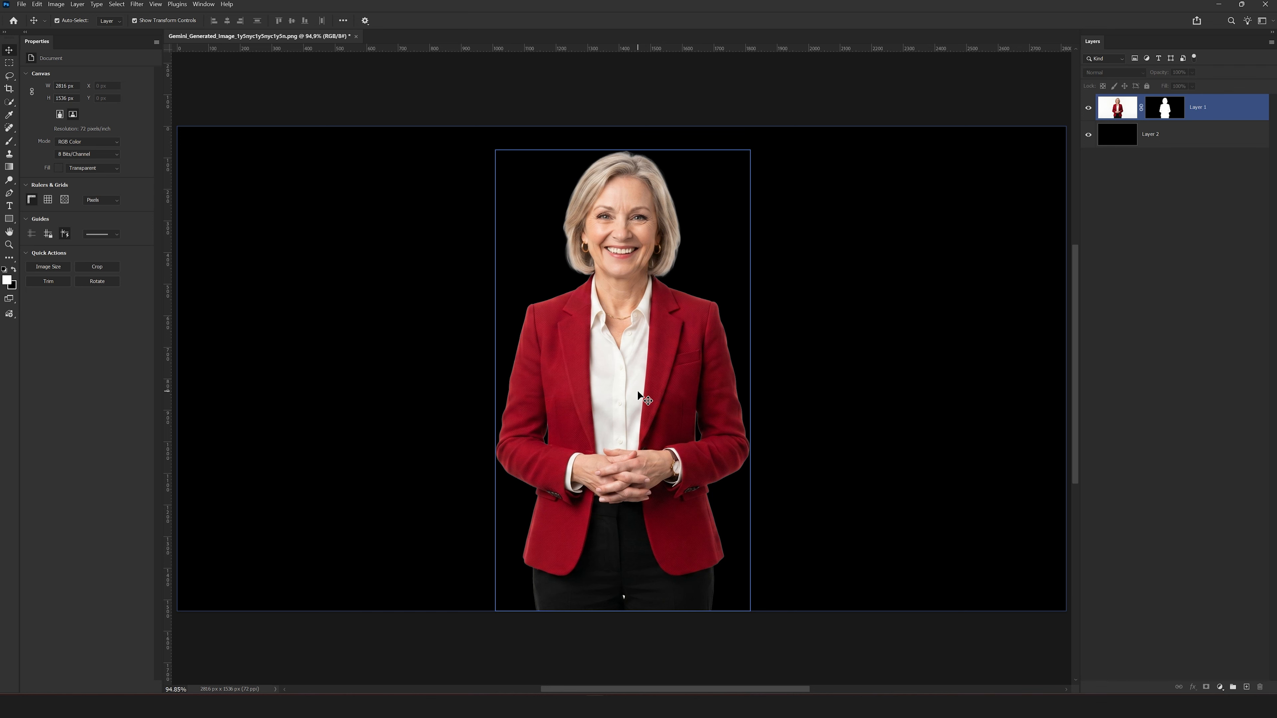
click(880, 456)
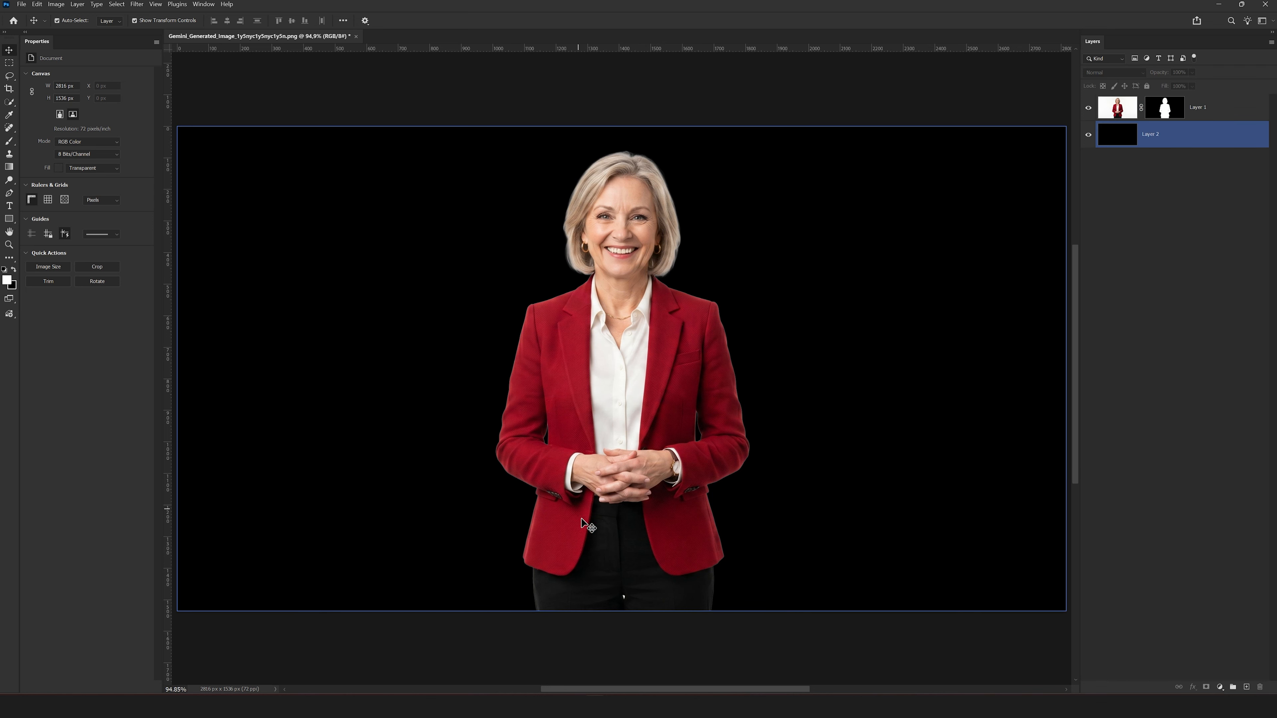
click(590, 545)
click(483, 472)
click(629, 383)
Step: Outline the leftover white gap between the trouser legs with the Lasso tool on the portrait layer
scroll(639, 352, up, 6)
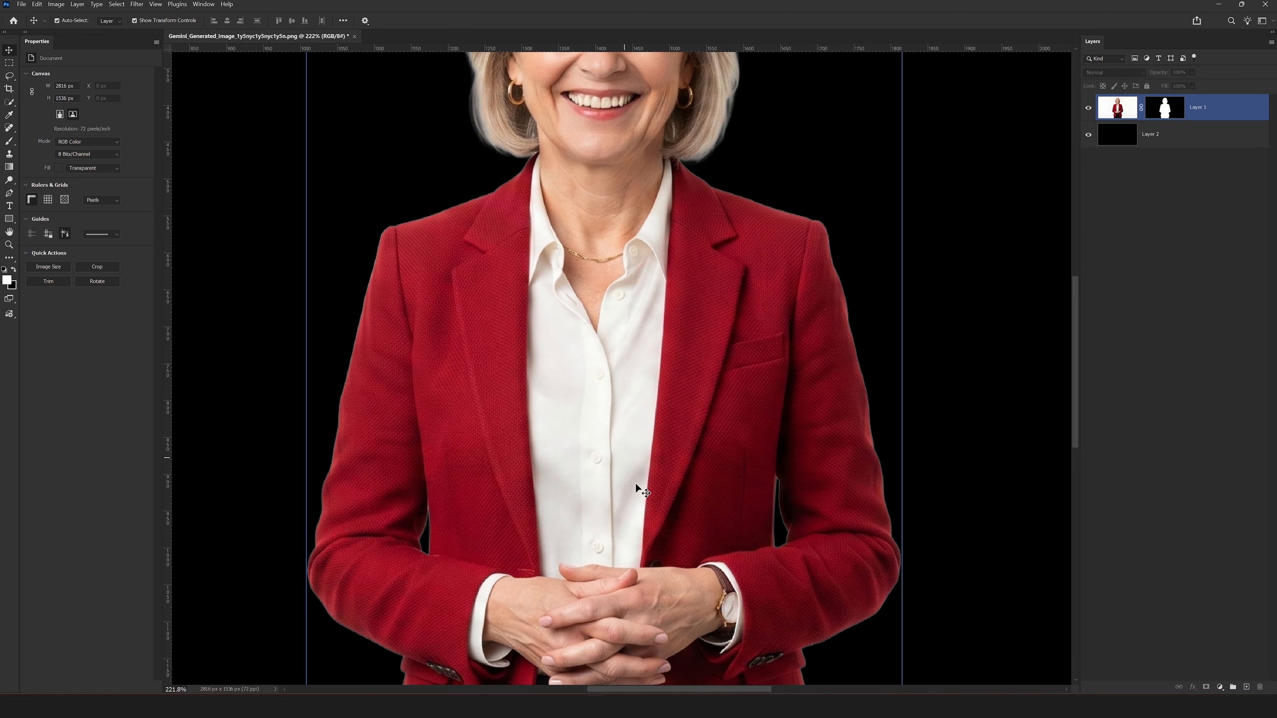
drag(666, 538, 813, 237)
drag(811, 450, 784, 267)
scroll(724, 449, up, 3)
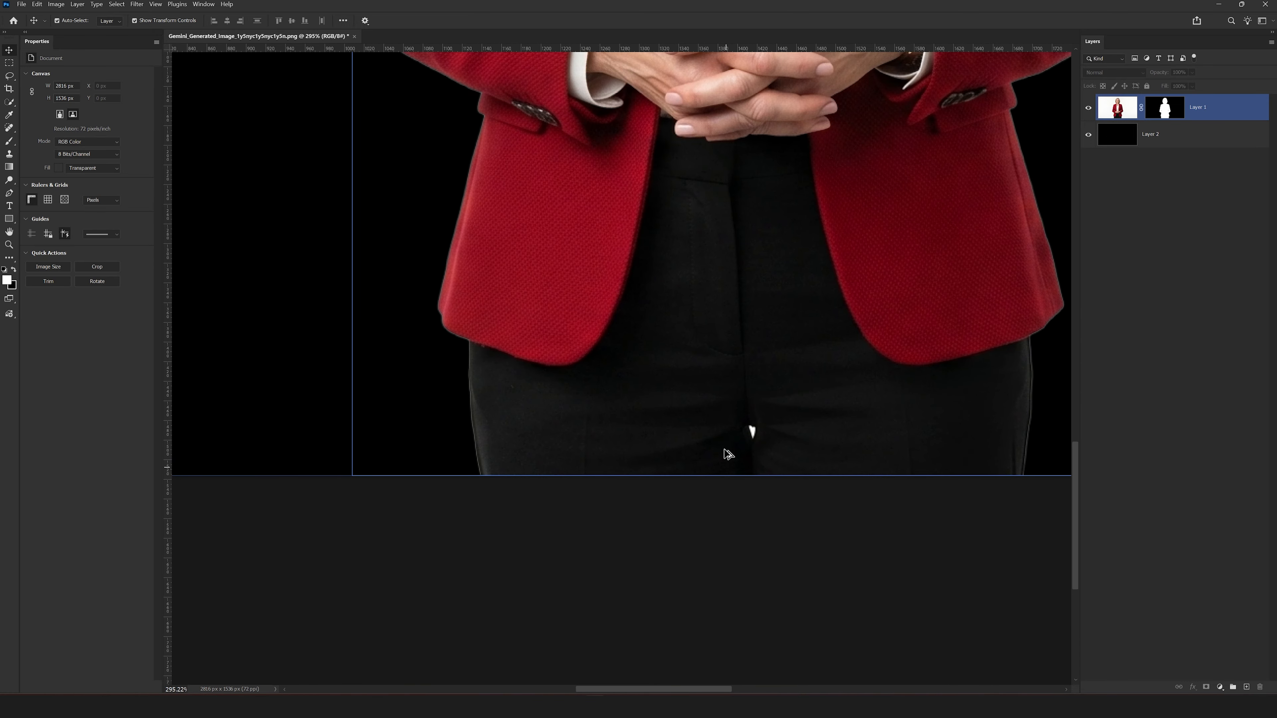
scroll(727, 455, up, 4)
drag(767, 455, 693, 389)
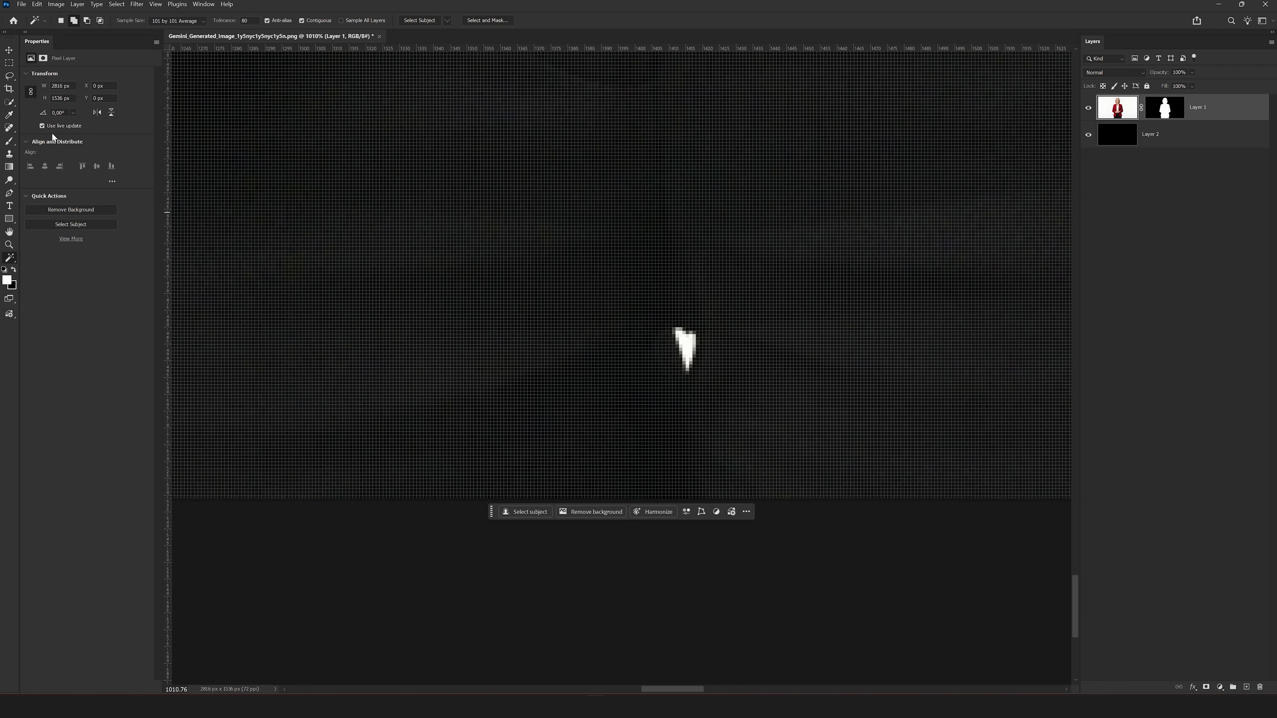
click(9, 75)
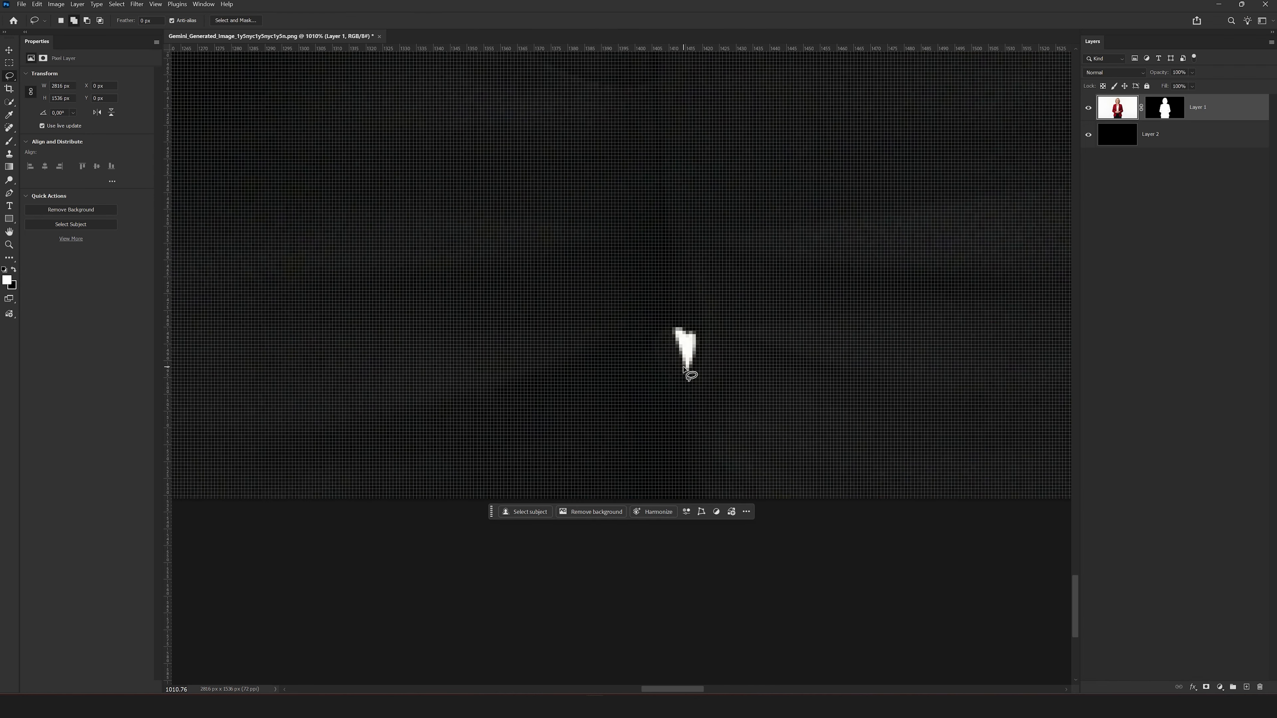
mouse_move(689, 371)
mouse_down()
mouse_move(694, 329)
mouse_move(676, 324)
mouse_move(689, 372)
mouse_up()
Step: Hide the selected white gap by filling it with black on the layer mask, clear the selection and fit the whole image in view
scroll(704, 358, down, 5)
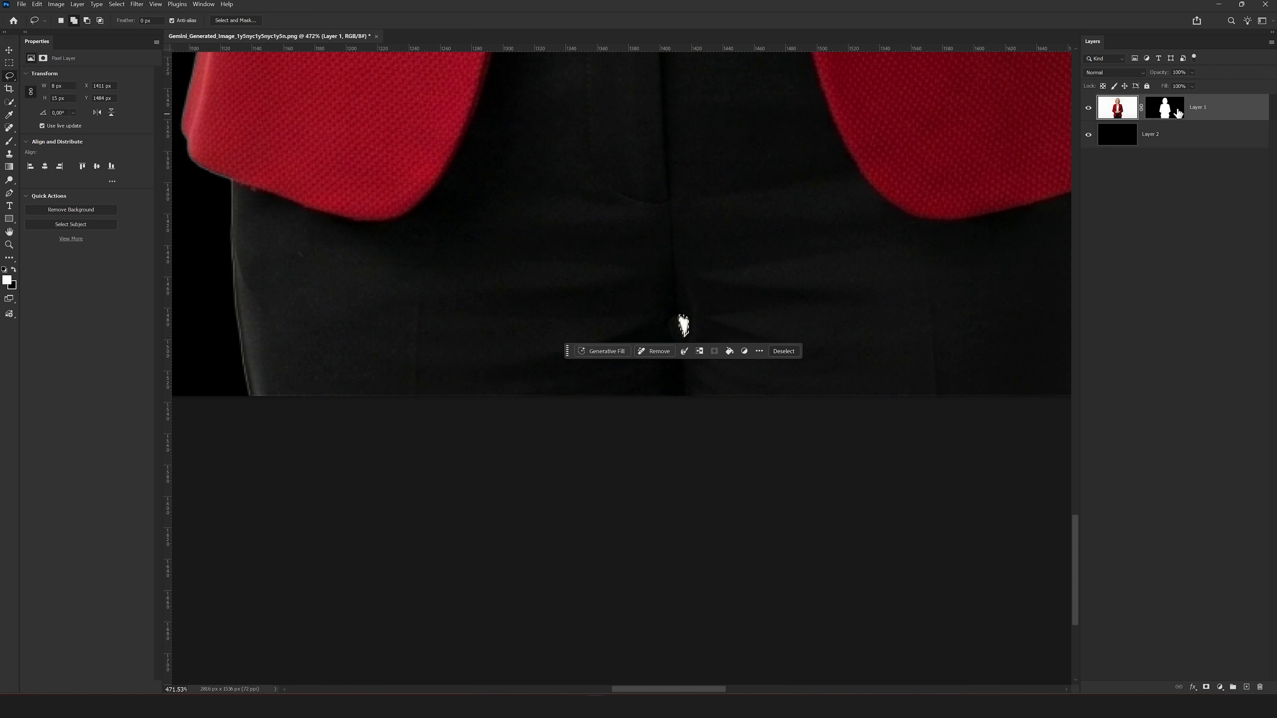
click(1177, 113)
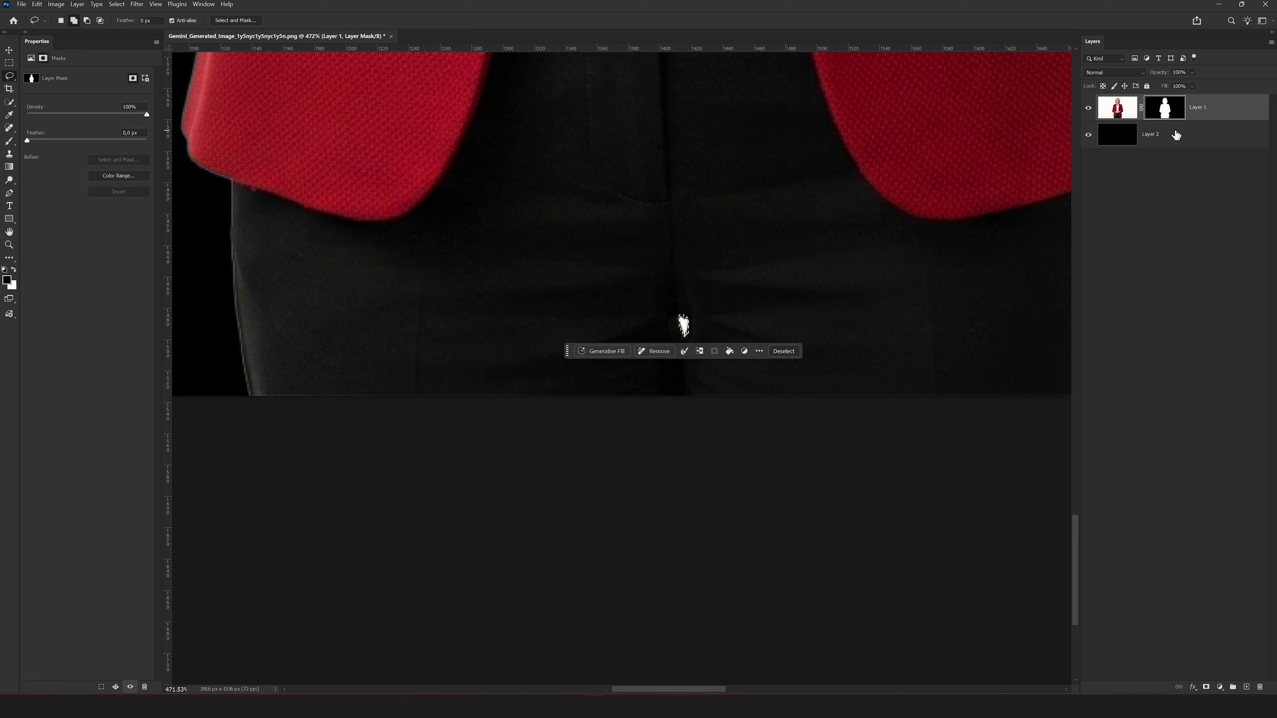
key(x)
key(ctrl+d)
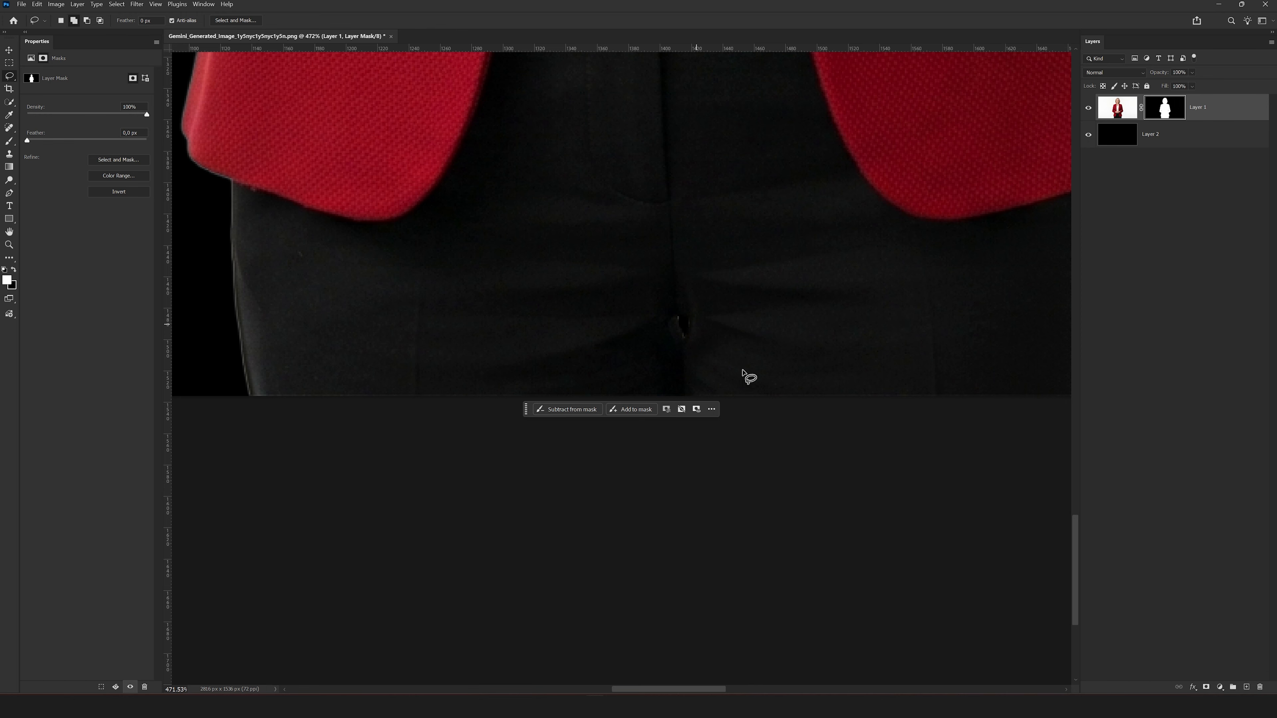
key(ctrl+0)
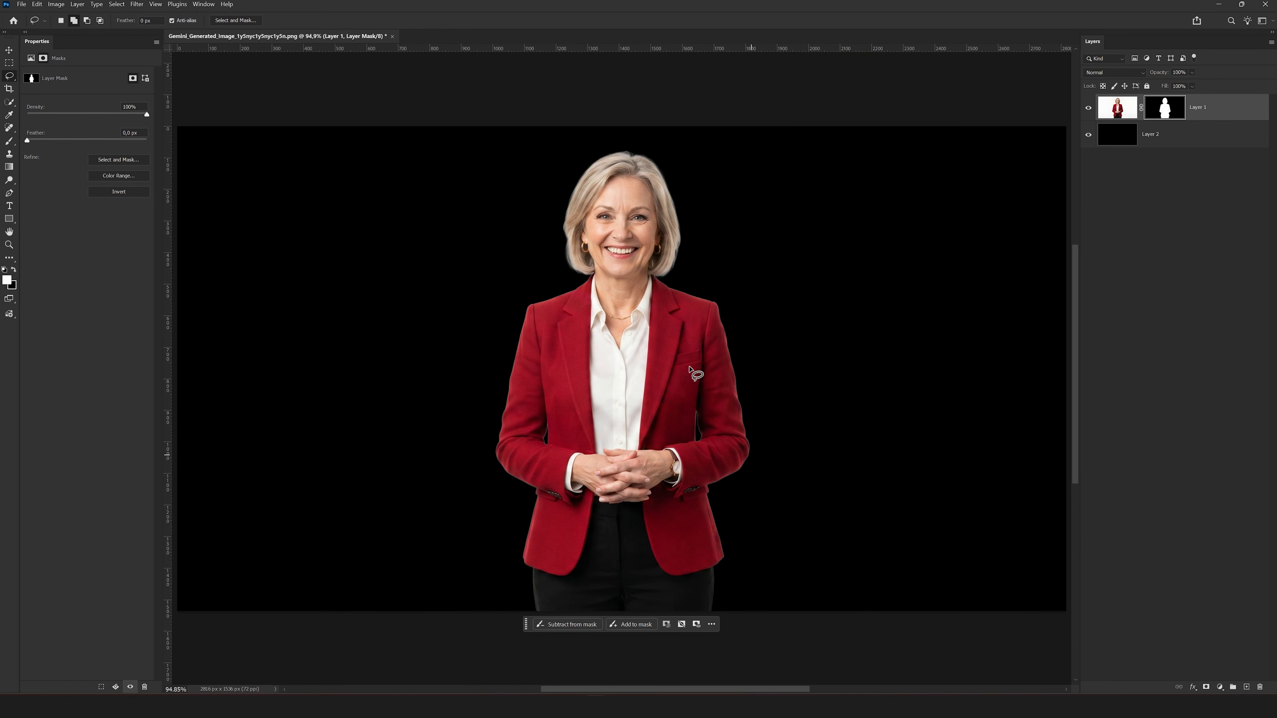
Step: Add a Levels adjustment above the portrait layer and set its midtone input to 1.07 and its white input to 242
click(767, 93)
key(ctrl+2)
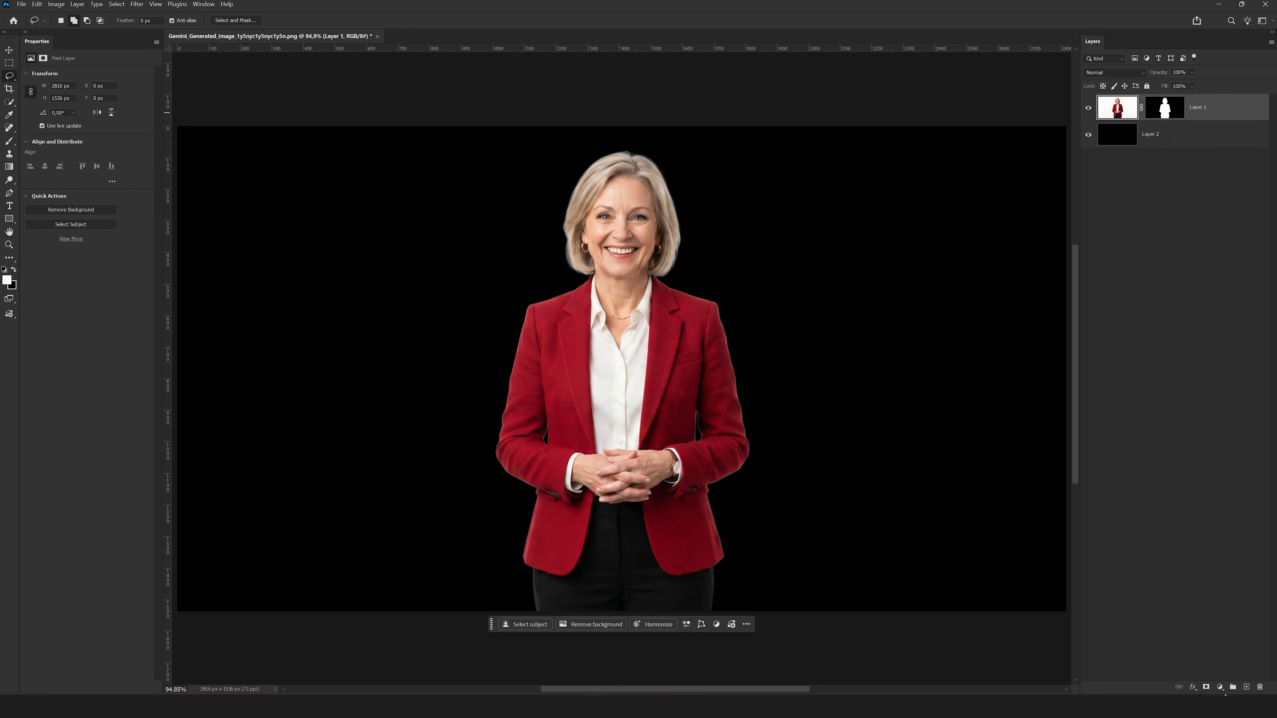
click(1221, 687)
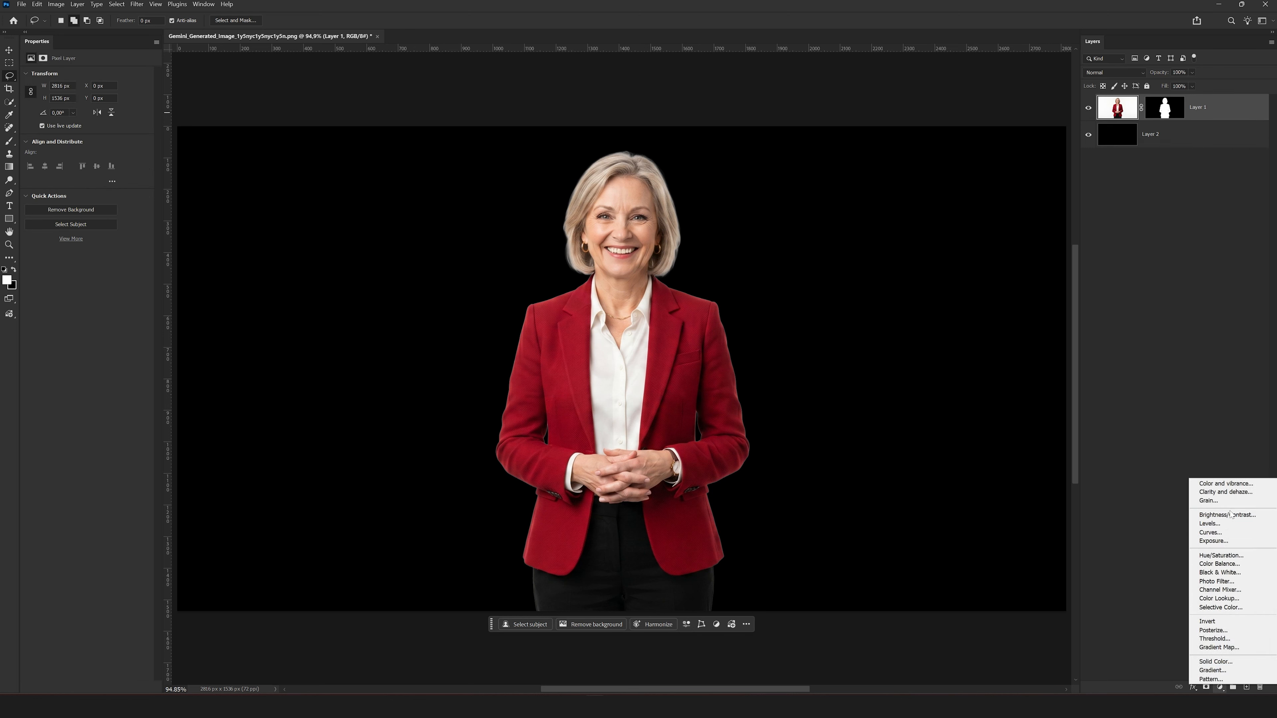
click(1229, 524)
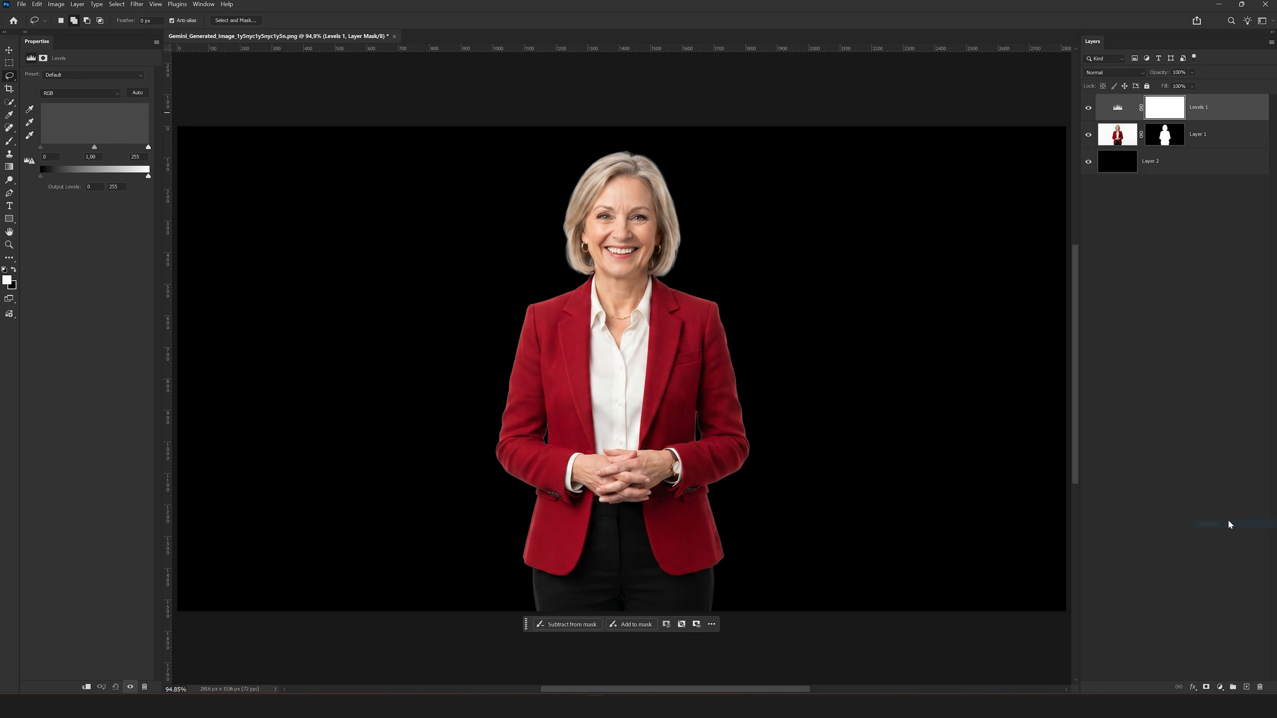
click(1115, 112)
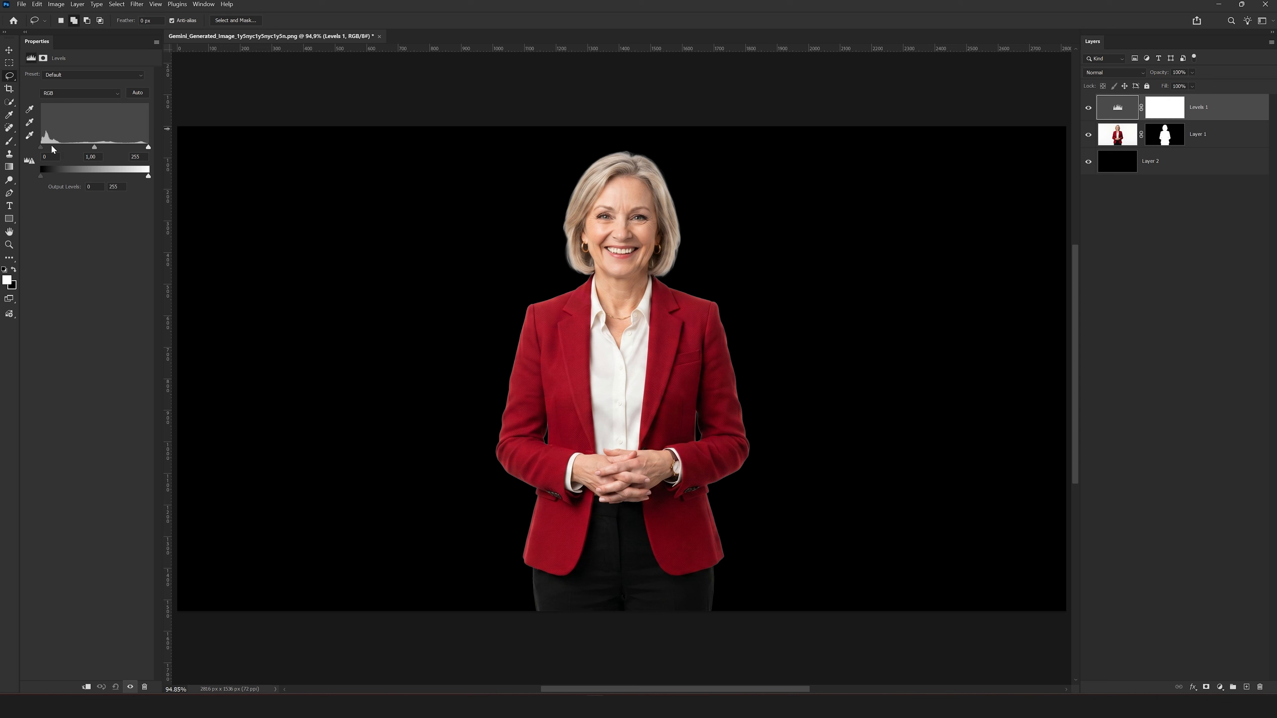
drag(94, 150, 143, 148)
drag(42, 149, 88, 149)
drag(148, 148, 141, 148)
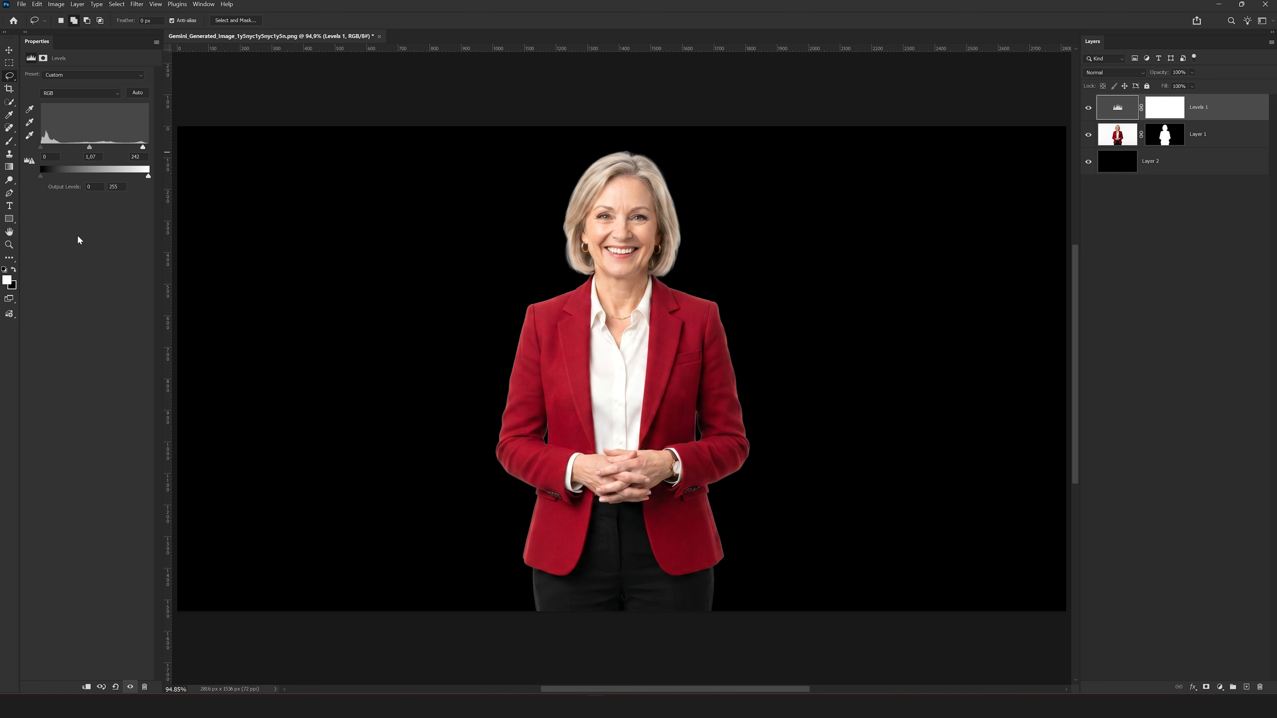
Step: Add a Hue/Saturation adjustment above the Levels adjustment and raise the saturation to +10
click(1220, 690)
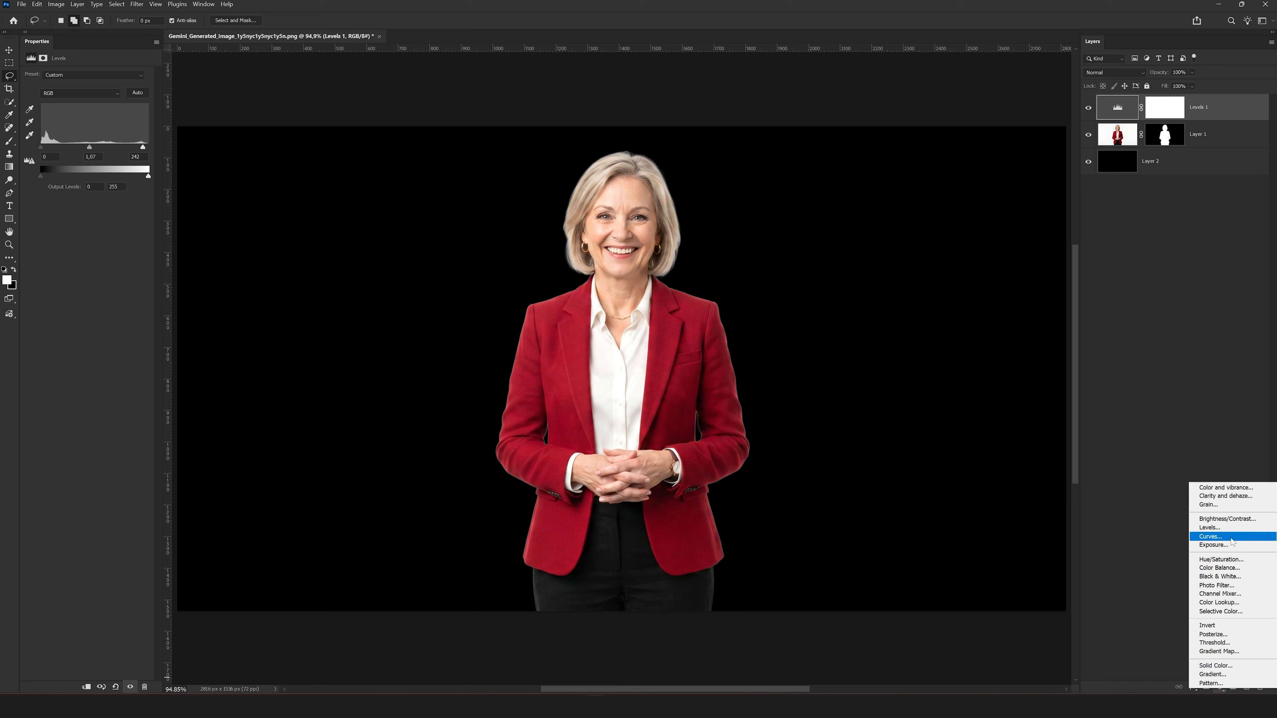
click(1237, 560)
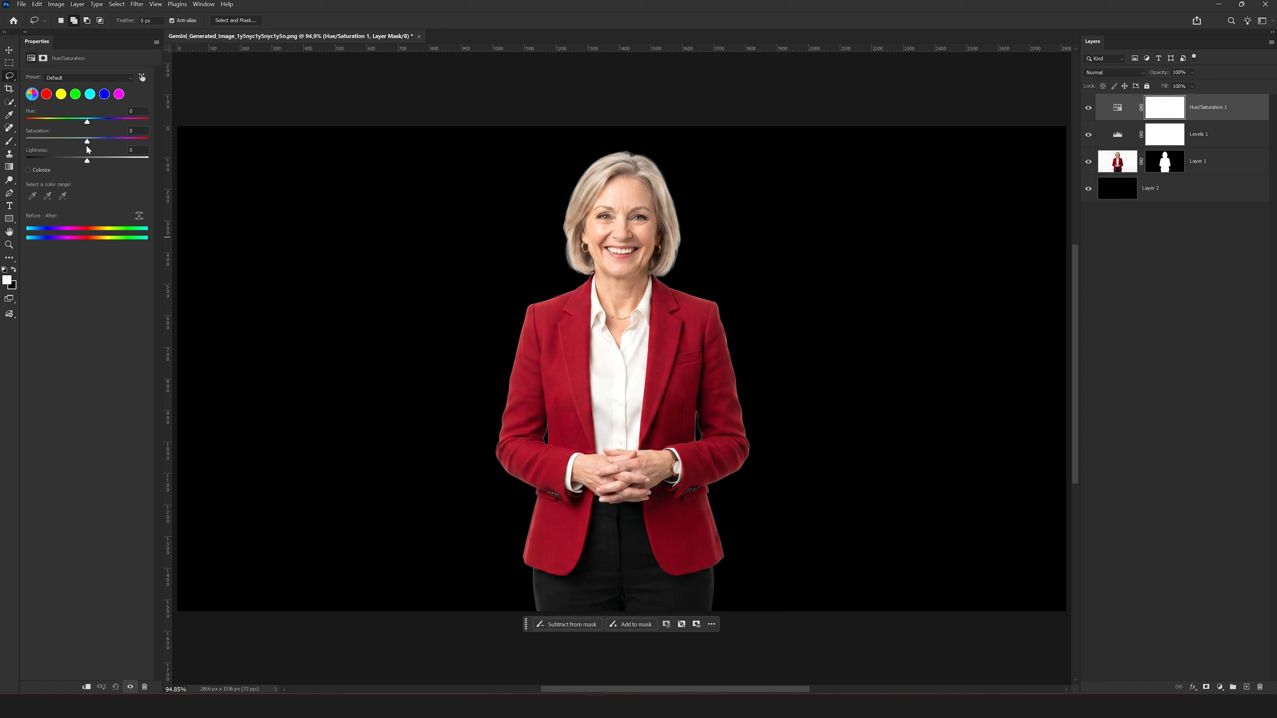
drag(89, 141, 84, 140)
drag(93, 140, 94, 140)
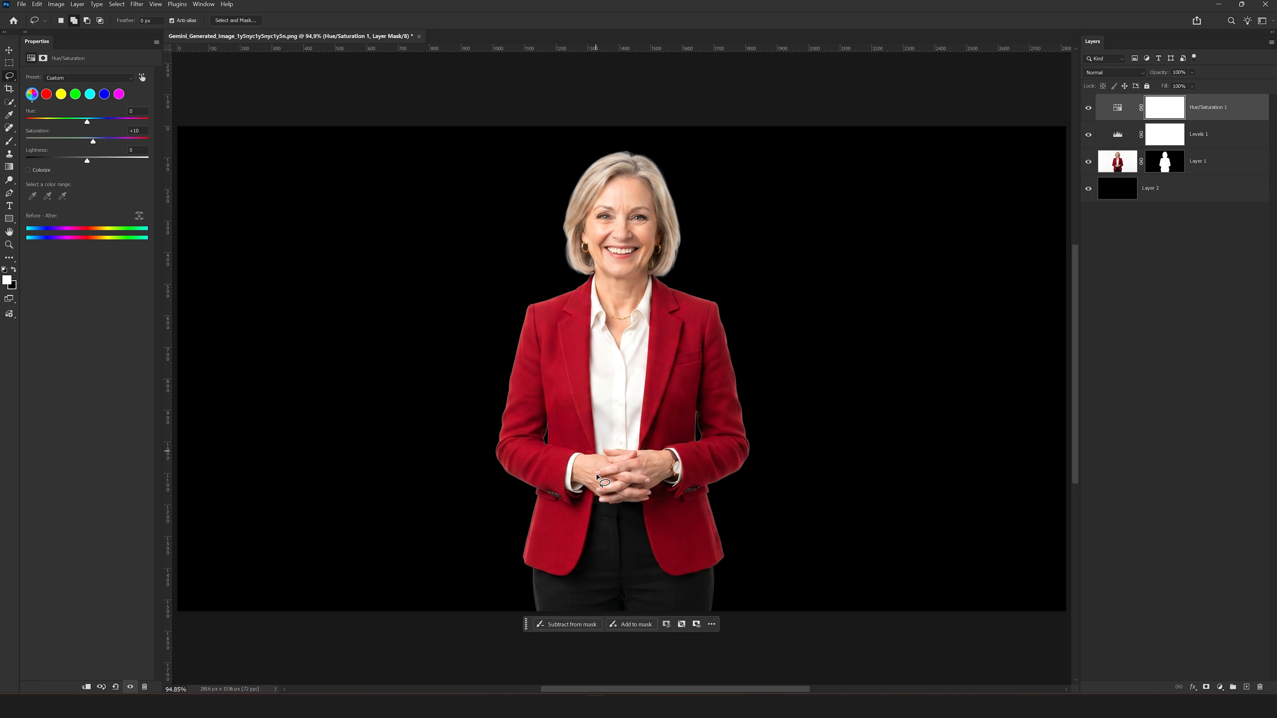